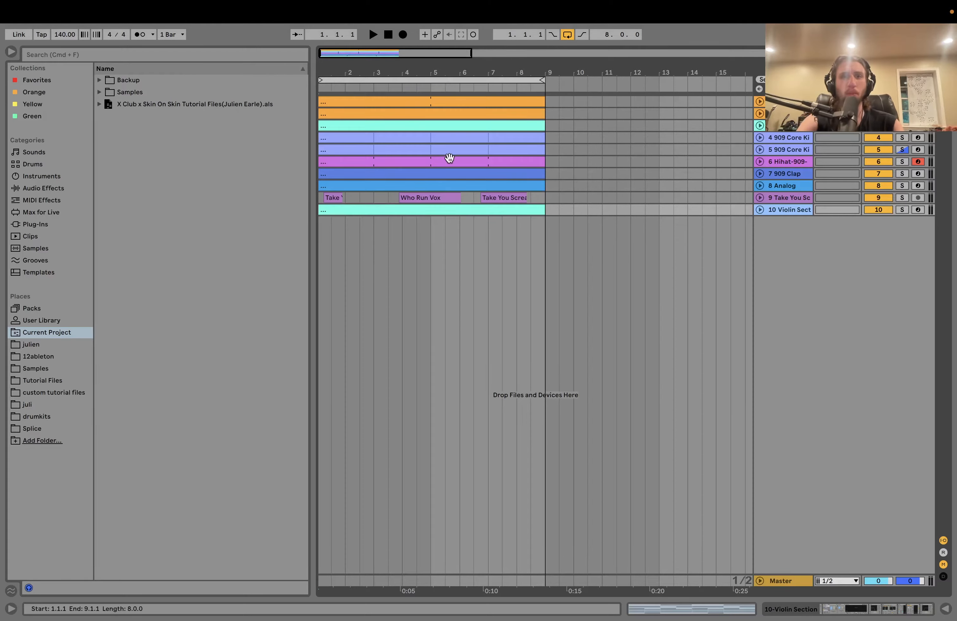
- Play the arrangement from the kick tracks onward and inspect the effects chain on the Master track
{"action": "left_click", "coordinate": [355, 110]}
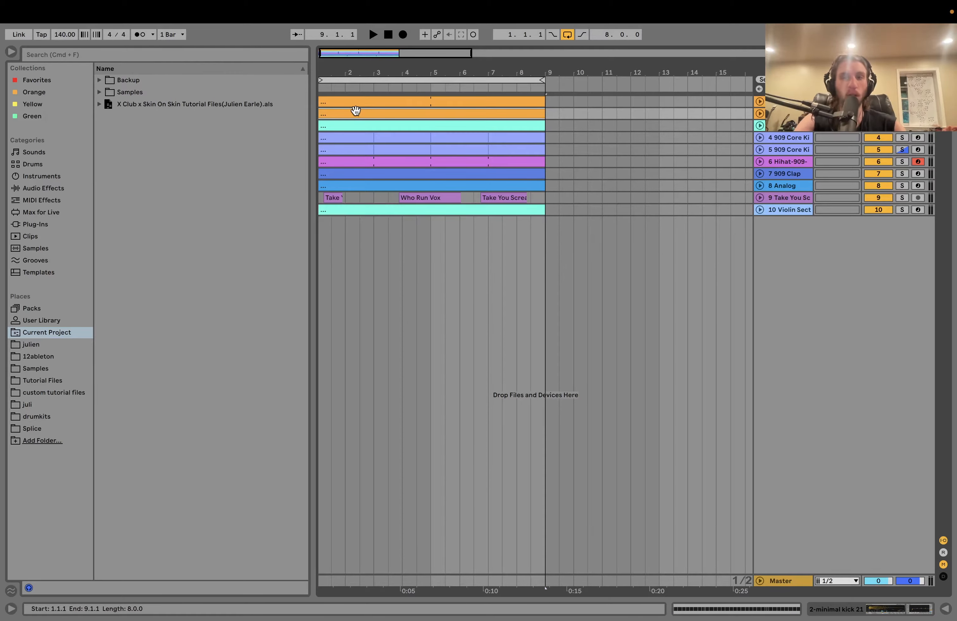
{"action": "key", "text": "space"}
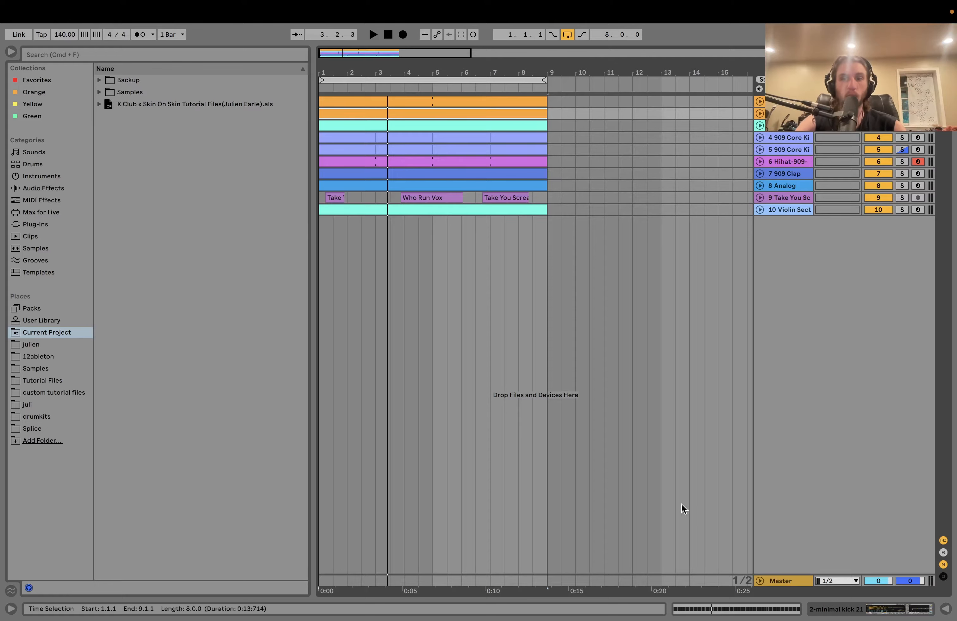
{"action": "double_click", "coordinate": [783, 582]}
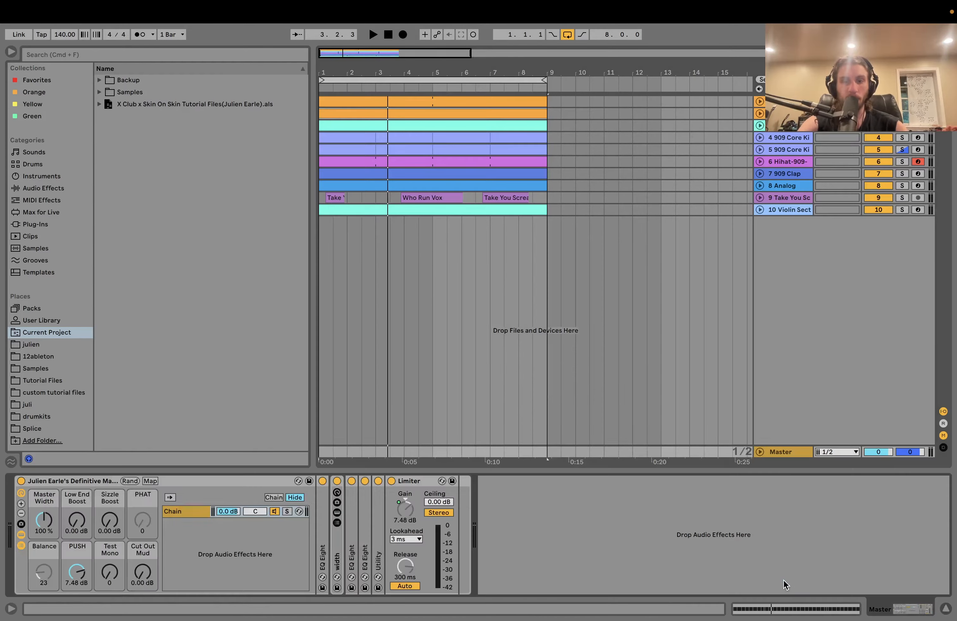
{"action": "left_click", "coordinate": [945, 608]}
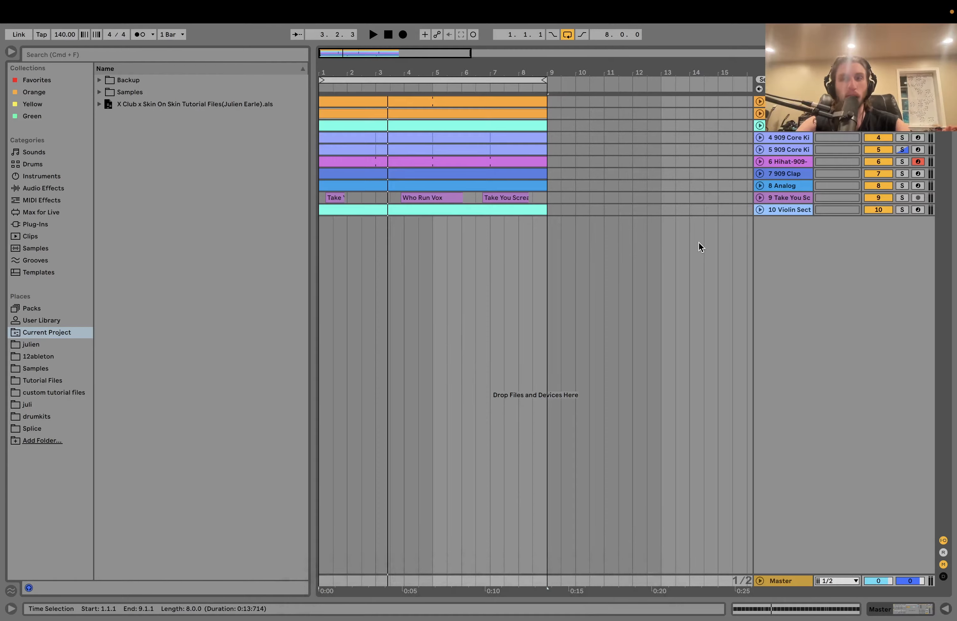
- Play the full eight-bar loop from the start, stop it and return the playhead to bar 1
{"action": "left_click", "coordinate": [388, 34]}
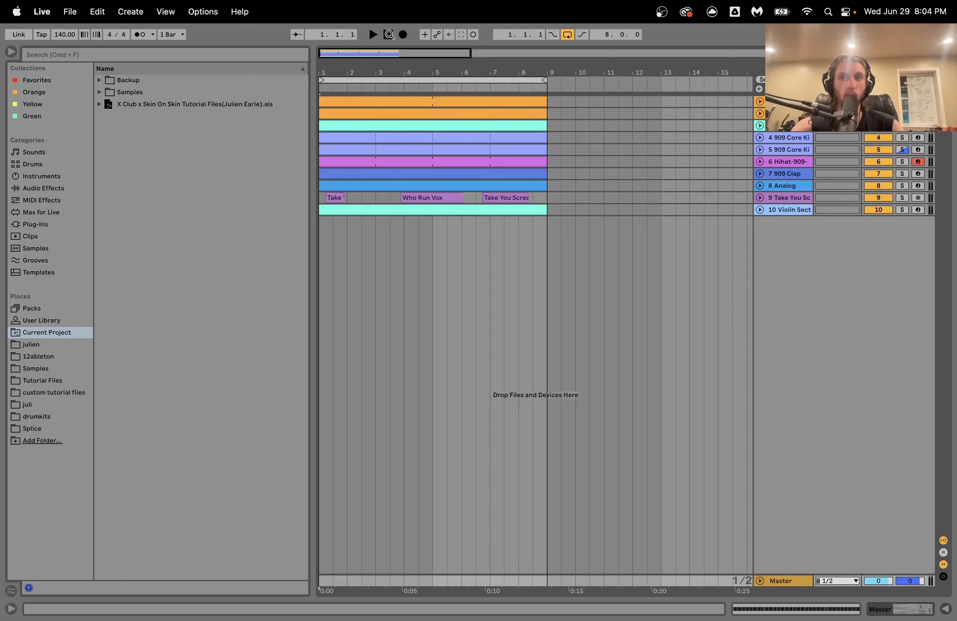
{"action": "key", "text": "space"}
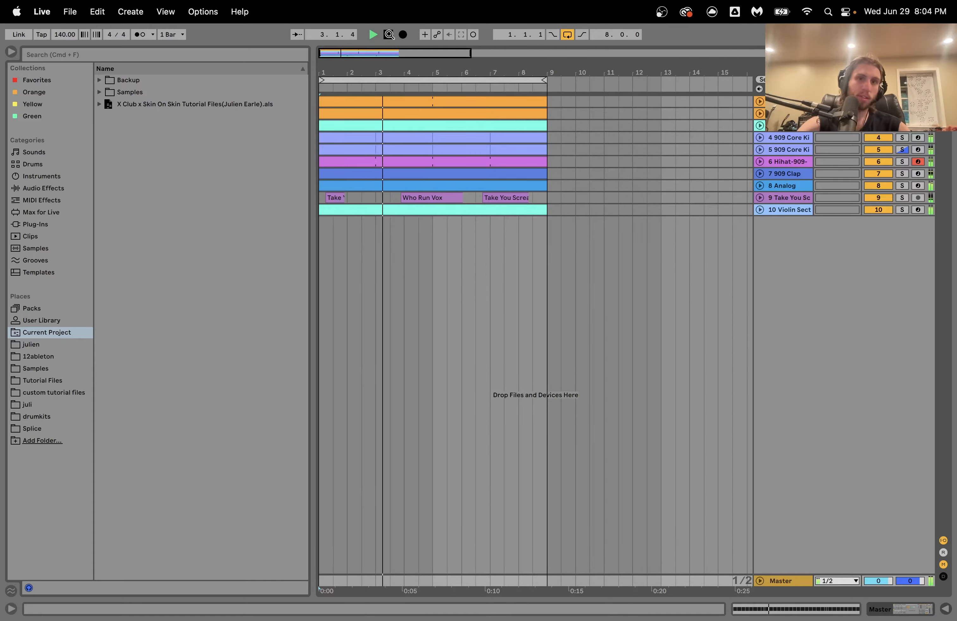
{"action": "left_click", "coordinate": [388, 34]}
{"action": "left_click", "coordinate": [388, 34]}
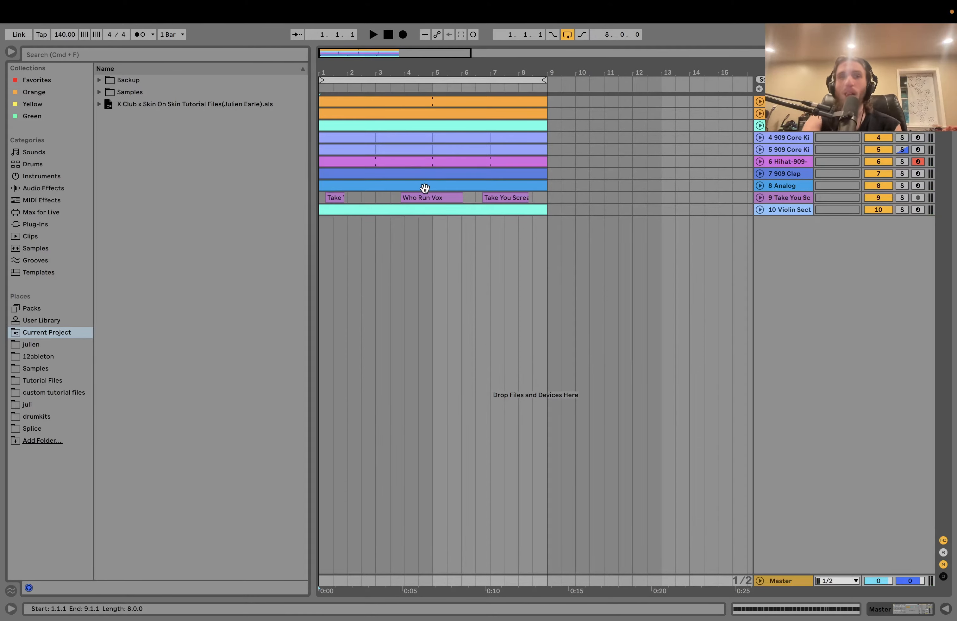
- Solo the minimal kick 21 track, play it, and inspect the sidechain track's tech house kick 4 sample
{"action": "left_click", "coordinate": [902, 113]}
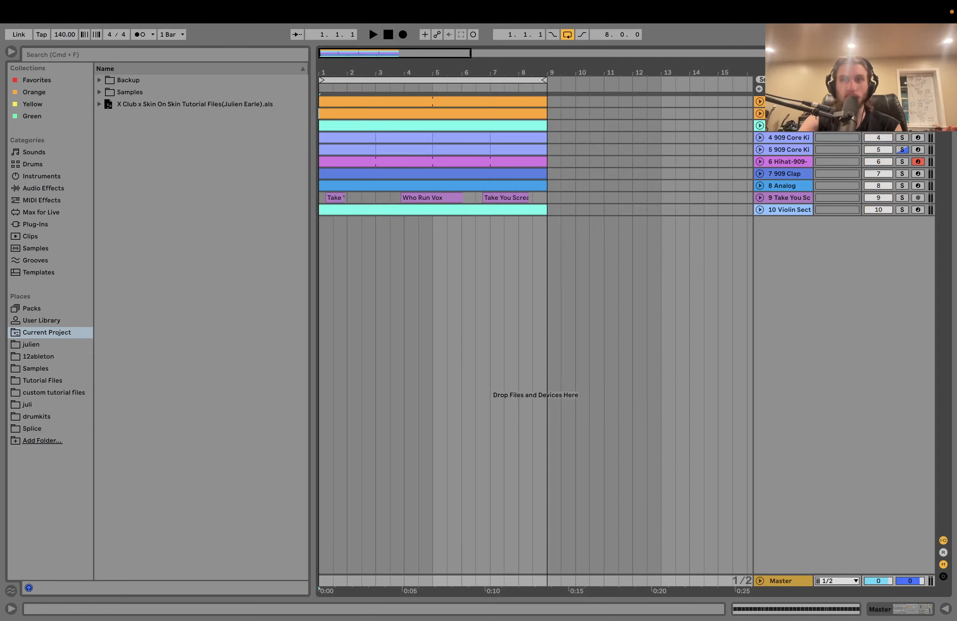
{"action": "key", "text": "space"}
{"action": "double_click", "coordinate": [786, 101]}
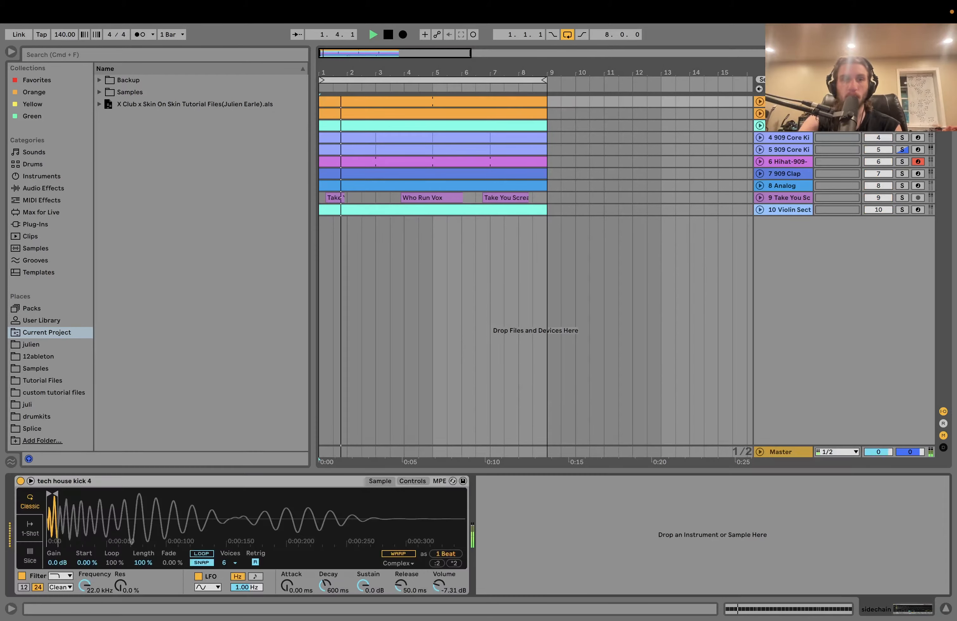
{"action": "key", "text": "space"}
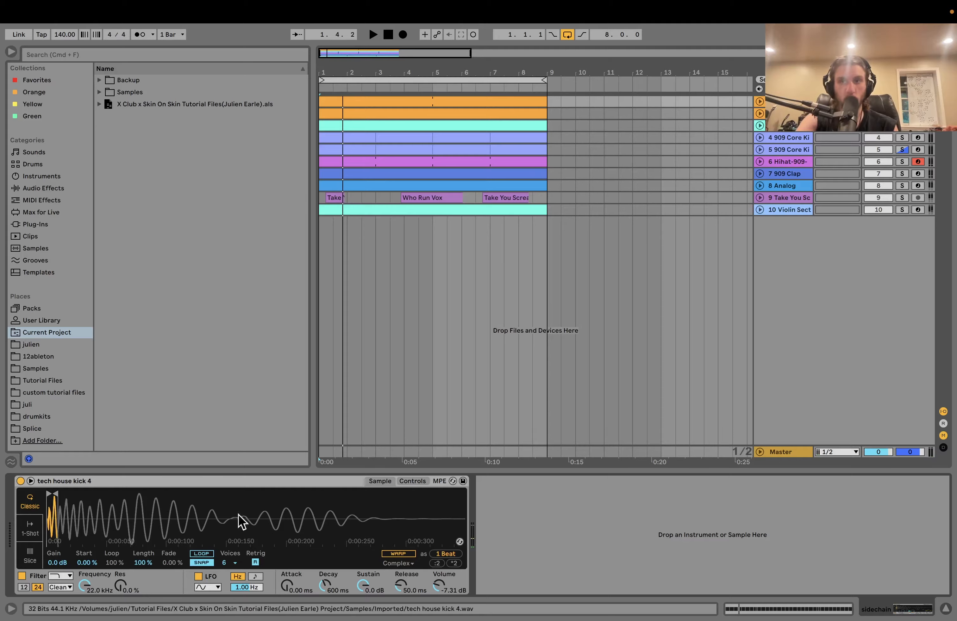
{"action": "key", "text": "space"}
{"action": "key", "text": "space"}
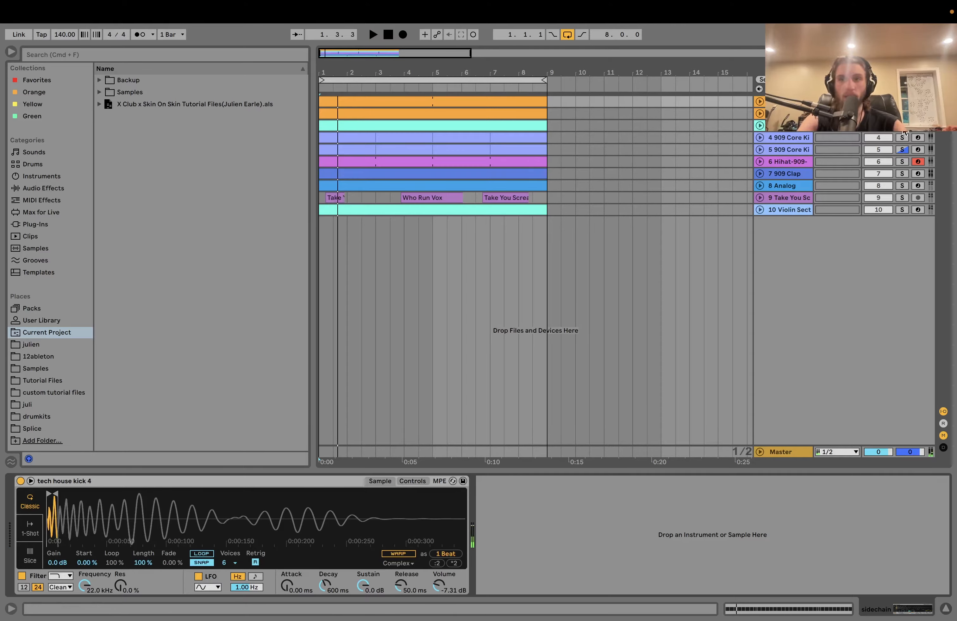
{"action": "key", "text": "space"}
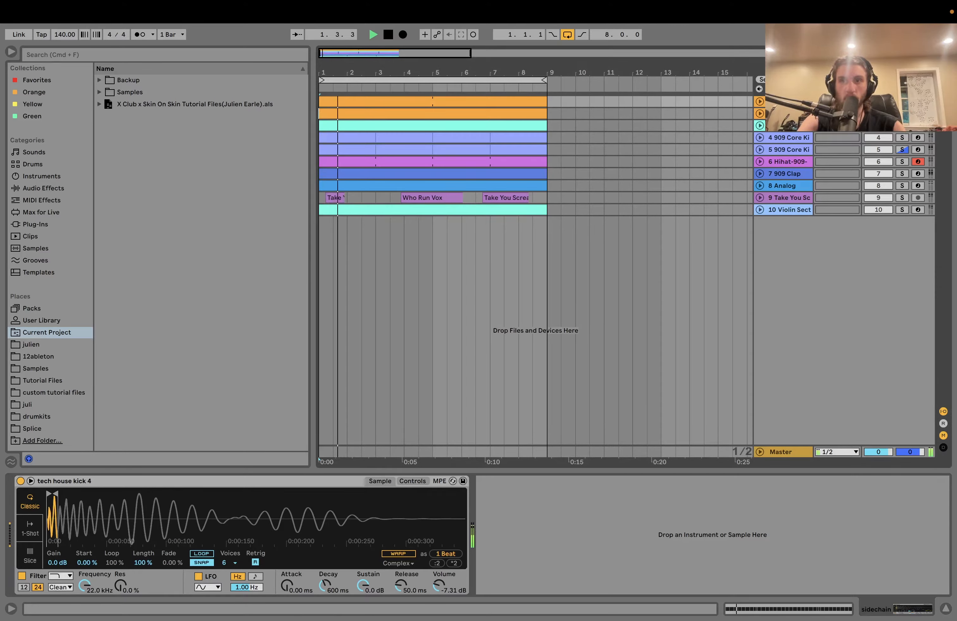
{"action": "key", "text": "space"}
- Show the minimal kick 21 track's sampler and EQ Eight, and play the soloed kick to check its spectrum
{"action": "left_click", "coordinate": [786, 114]}
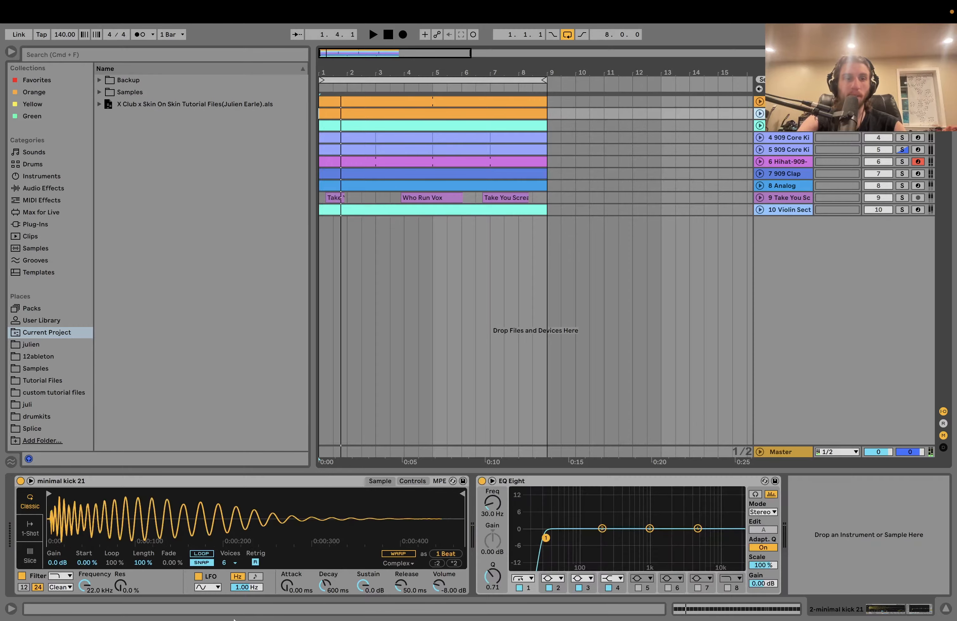
{"action": "key", "text": "space"}
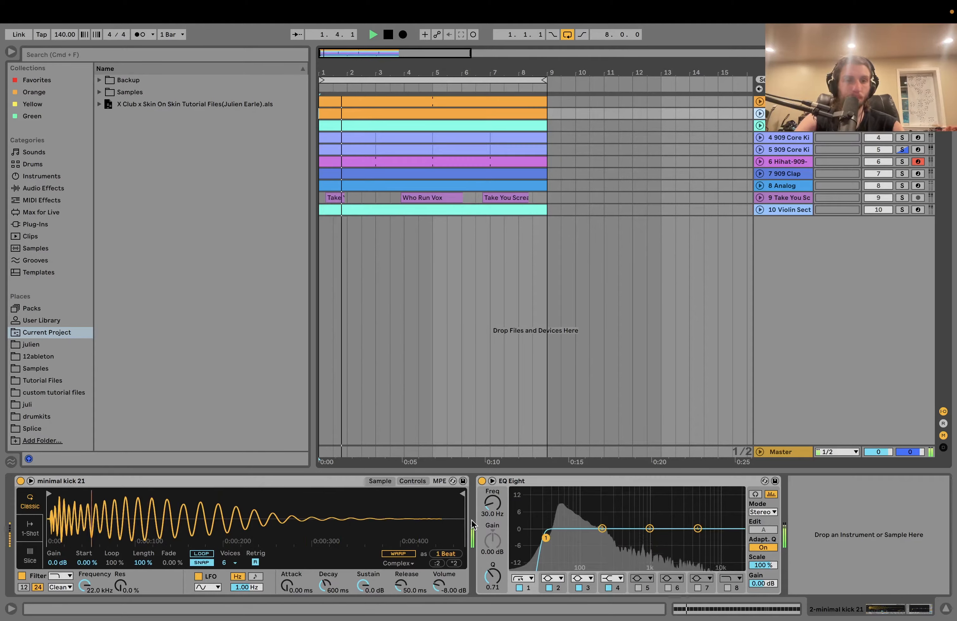
{"action": "key", "text": "space"}
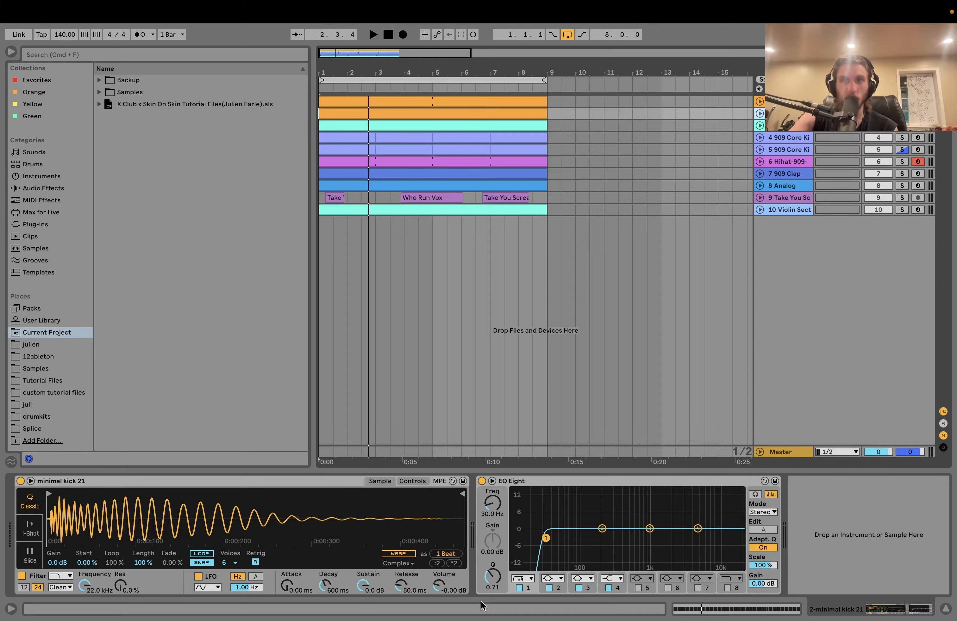
- Play the kick in the full mix, solo its track again and play it alone for comparison
{"action": "key", "text": "space"}
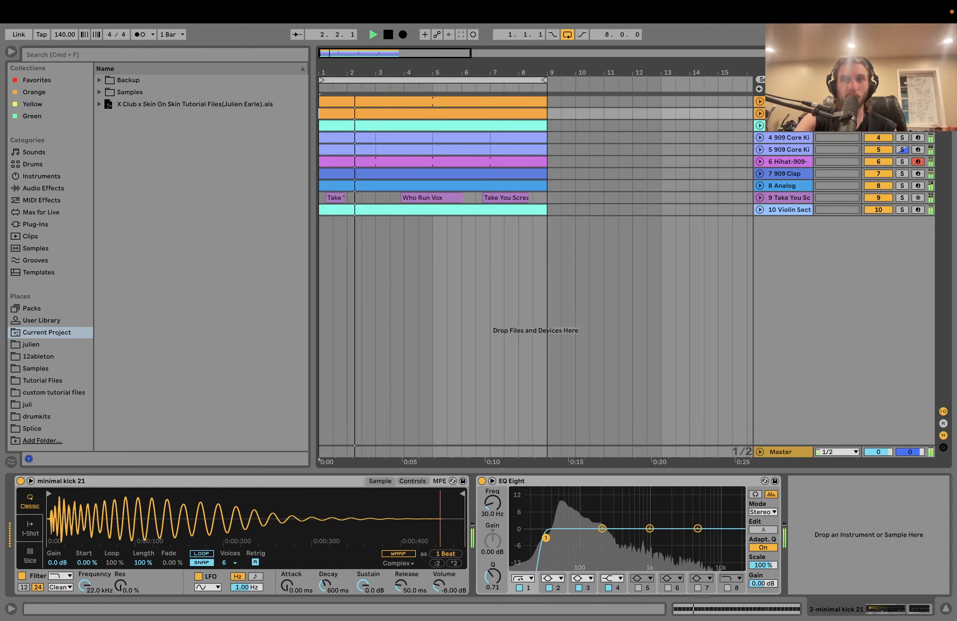
{"action": "key", "text": "space"}
{"action": "key", "text": "s"}
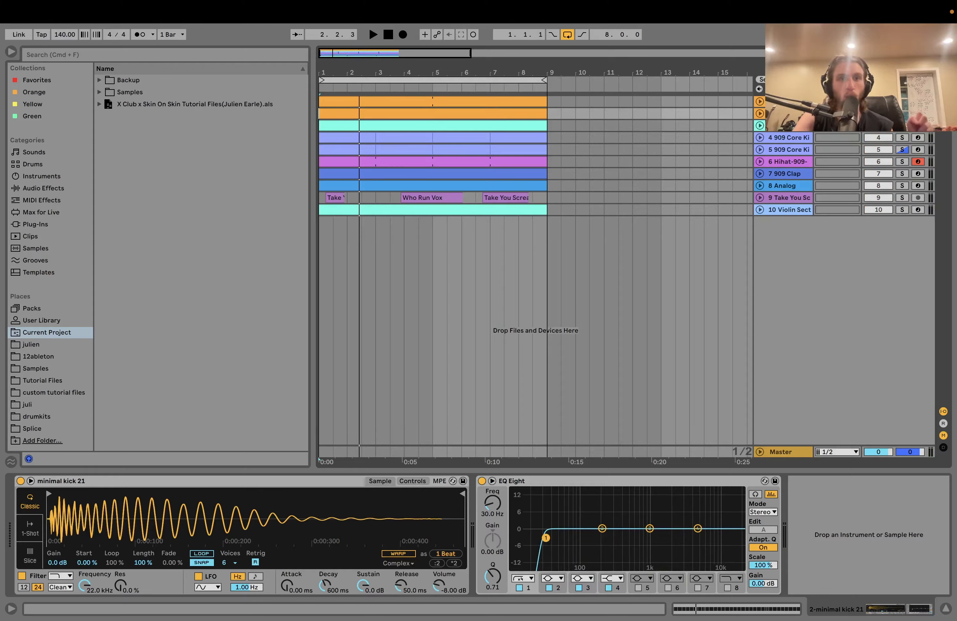
{"action": "key", "text": "space"}
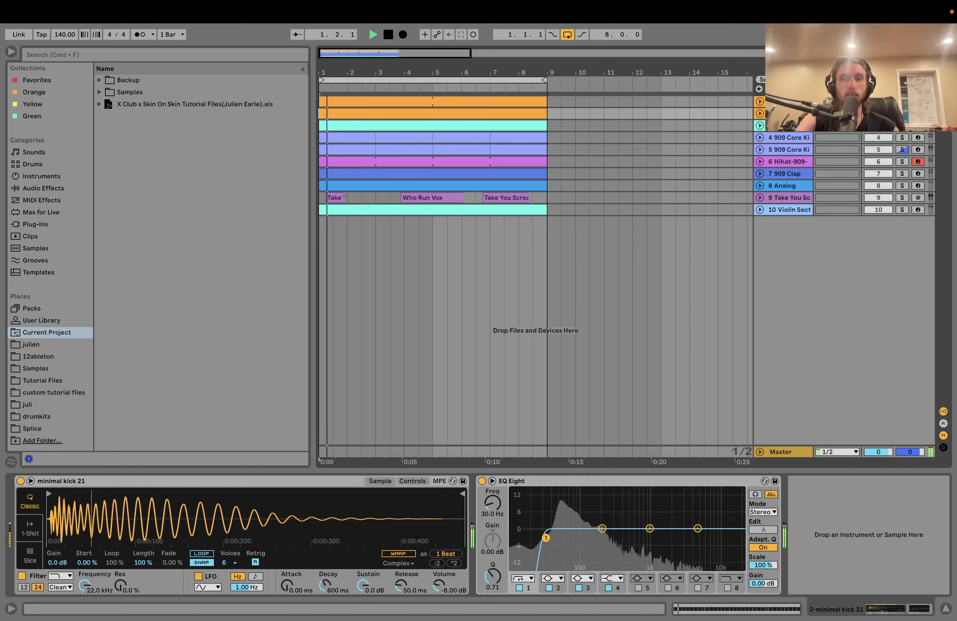
{"action": "key", "text": "space"}
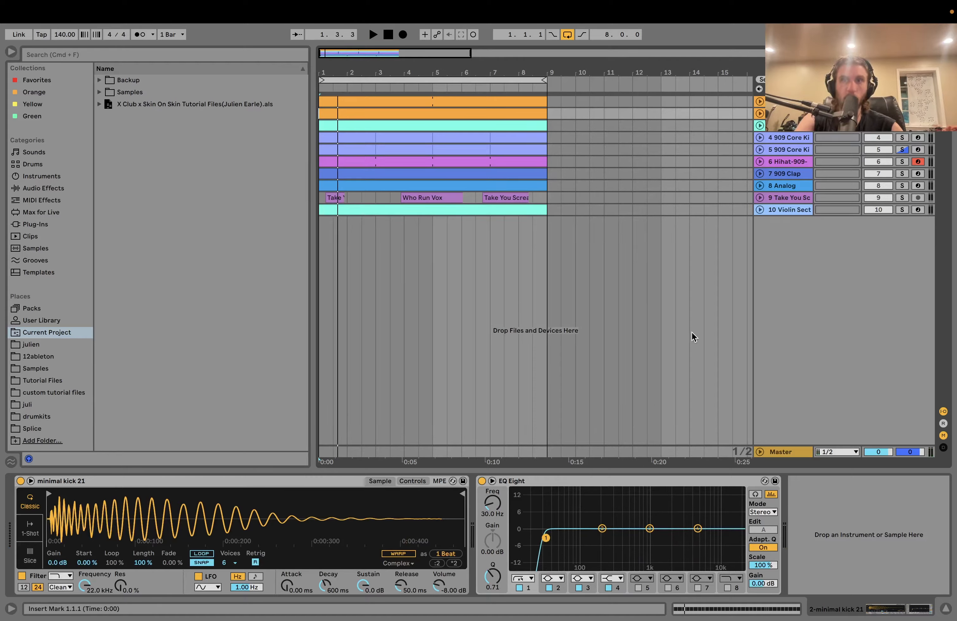
- Unfold the Wavetable bass track, open its eight-bar MIDI clip and play the bass part
{"action": "key", "text": "space"}
{"action": "left_click", "coordinate": [791, 128]}
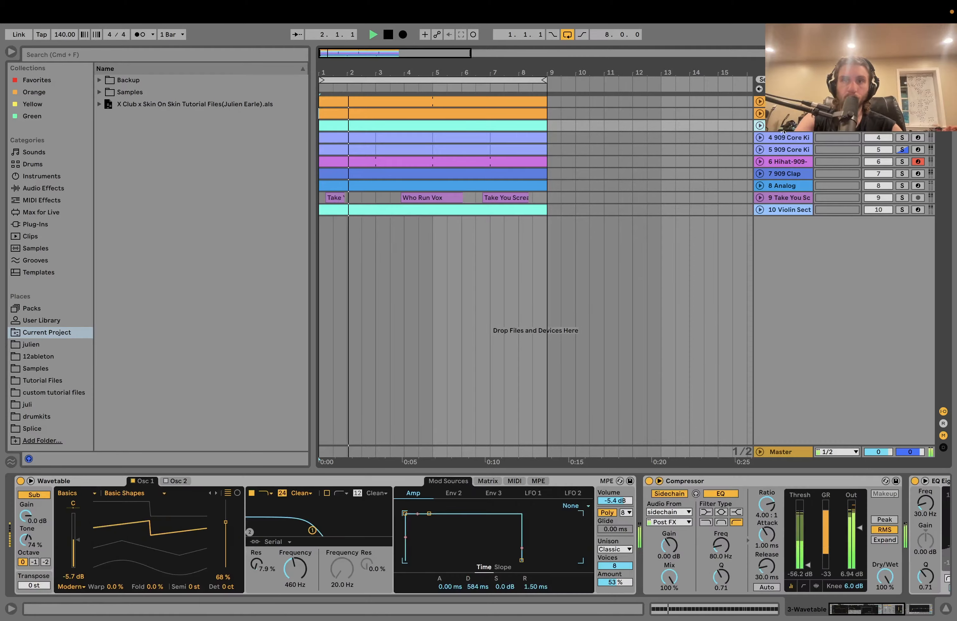
{"action": "key", "text": "space"}
{"action": "left_click", "coordinate": [760, 125]}
{"action": "left_click", "coordinate": [458, 125]}
{"action": "double_click", "coordinate": [457, 125]}
{"action": "key", "text": "space"}
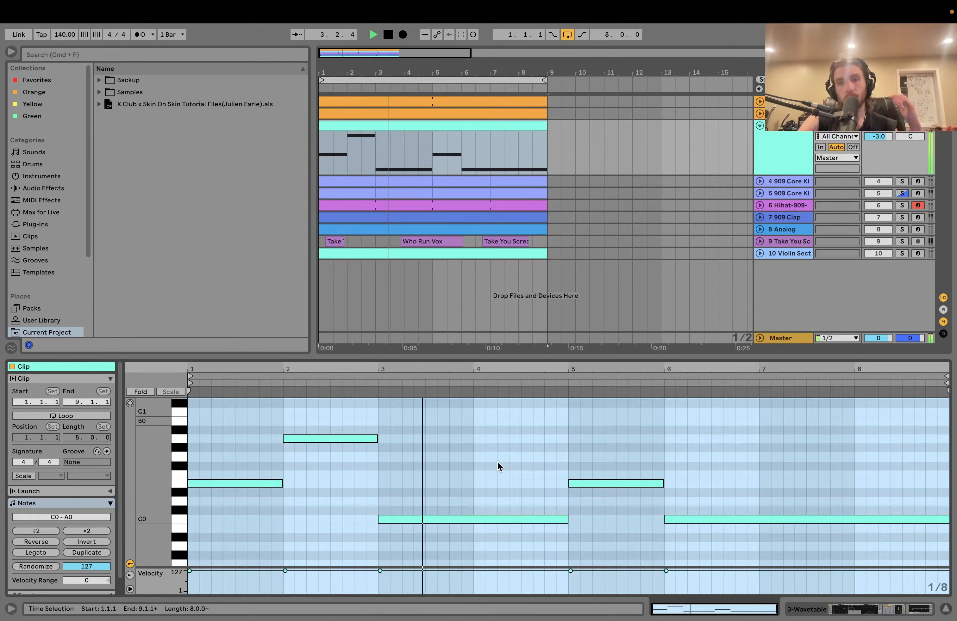
{"action": "key", "text": "space"}
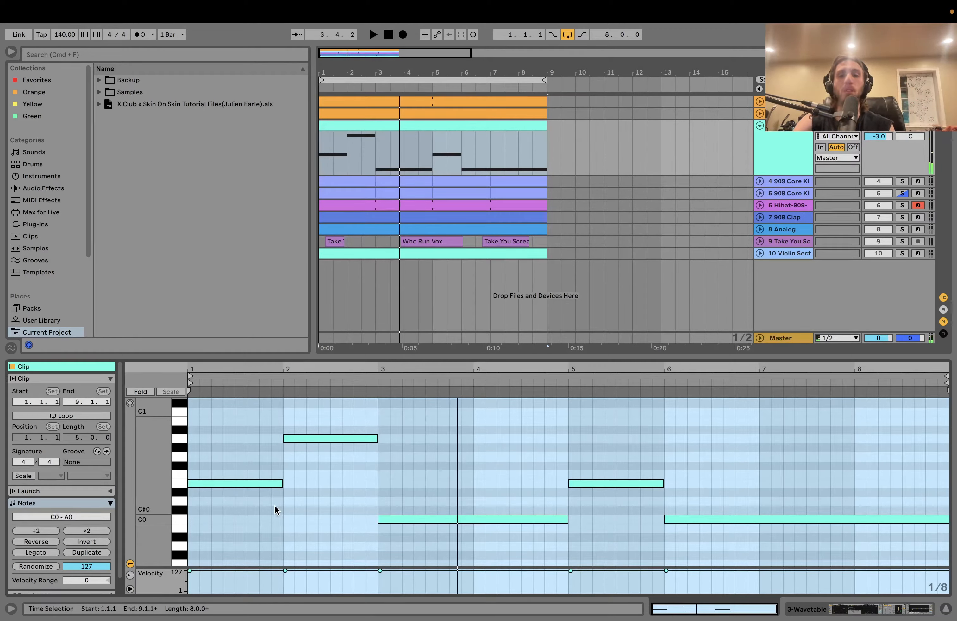
- Examine the bass clip's notes one by one from bar 1 to bar 6, and select all of them
{"action": "left_click", "coordinate": [278, 484]}
{"action": "left_click", "coordinate": [330, 438]}
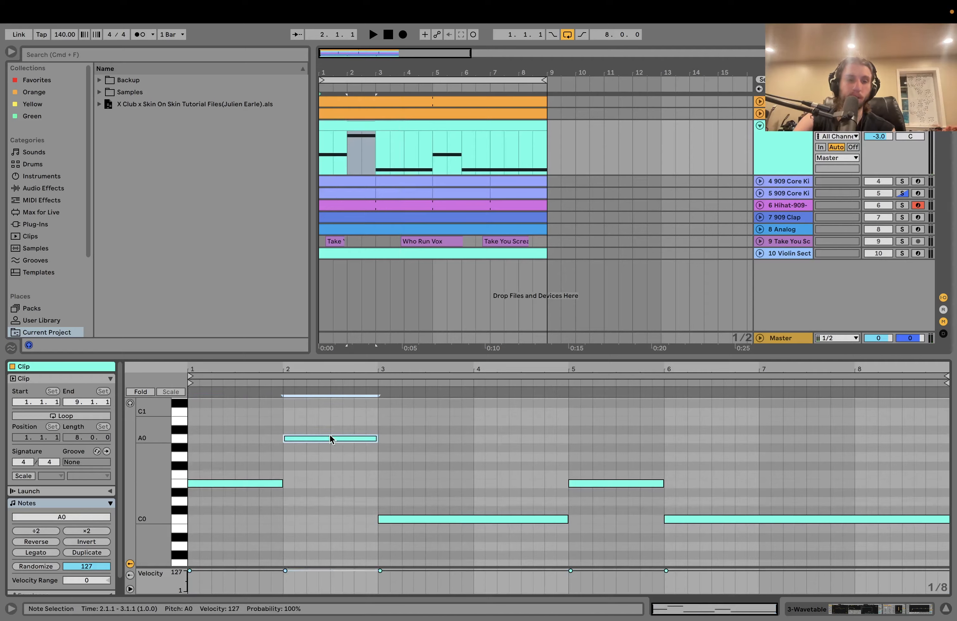
{"action": "left_click_drag", "start_coordinate": [427, 502], "coordinate": [429, 589]}
{"action": "left_click_drag", "start_coordinate": [616, 460], "coordinate": [613, 592]}
{"action": "left_click", "coordinate": [705, 520]}
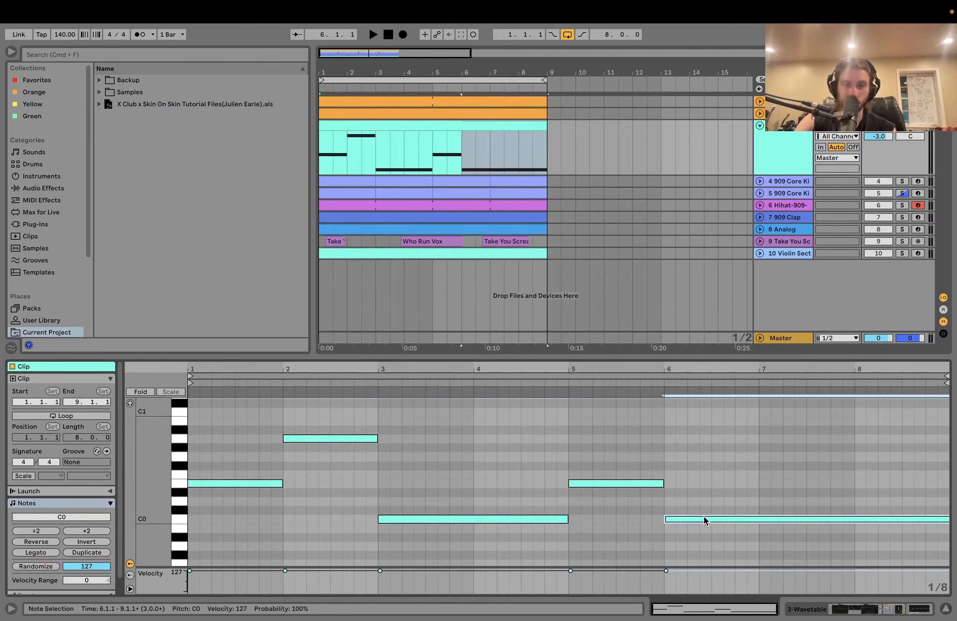
{"action": "key", "text": "super+a"}
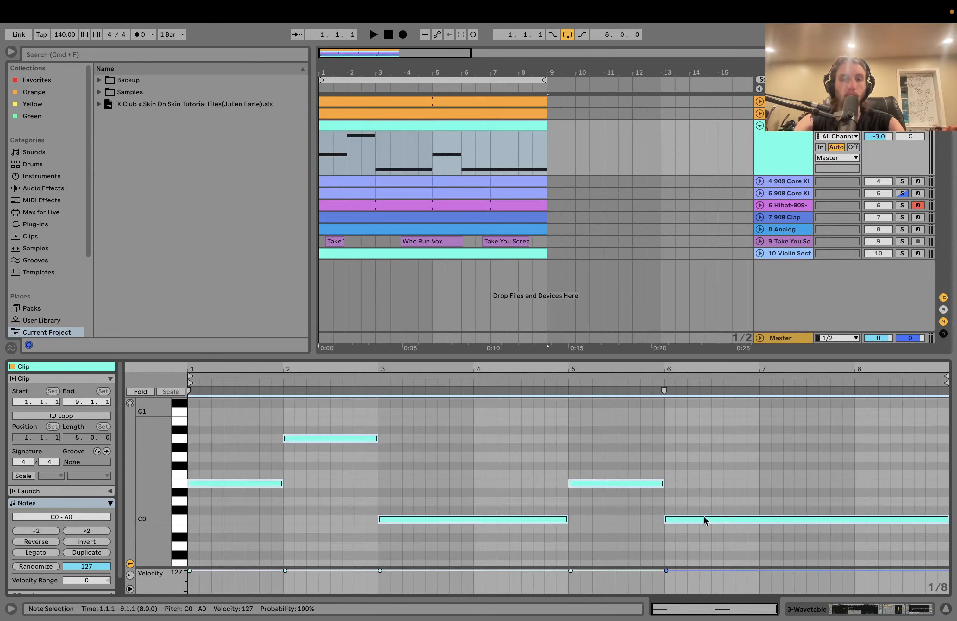
- Play the bass line in isolation and again with the full mix
{"action": "key", "text": "space"}
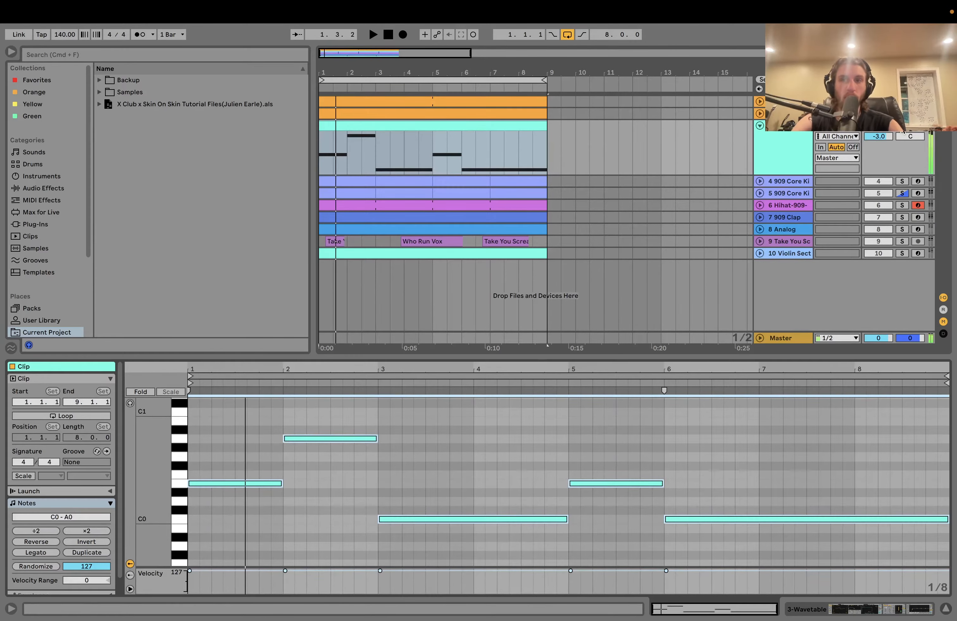
{"action": "key", "text": "space"}
{"action": "key", "text": "space"}
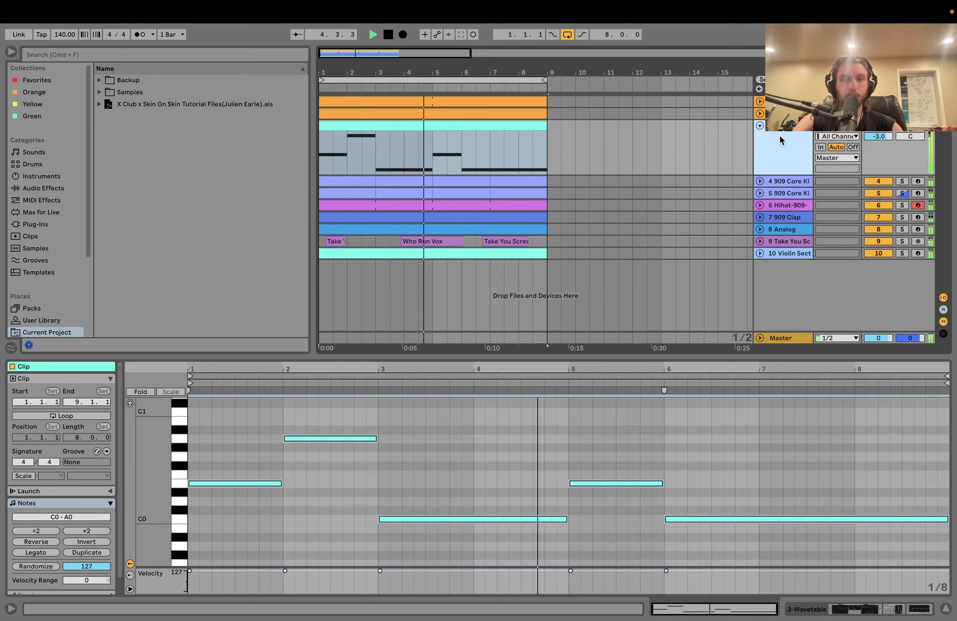
{"action": "key", "text": "space"}
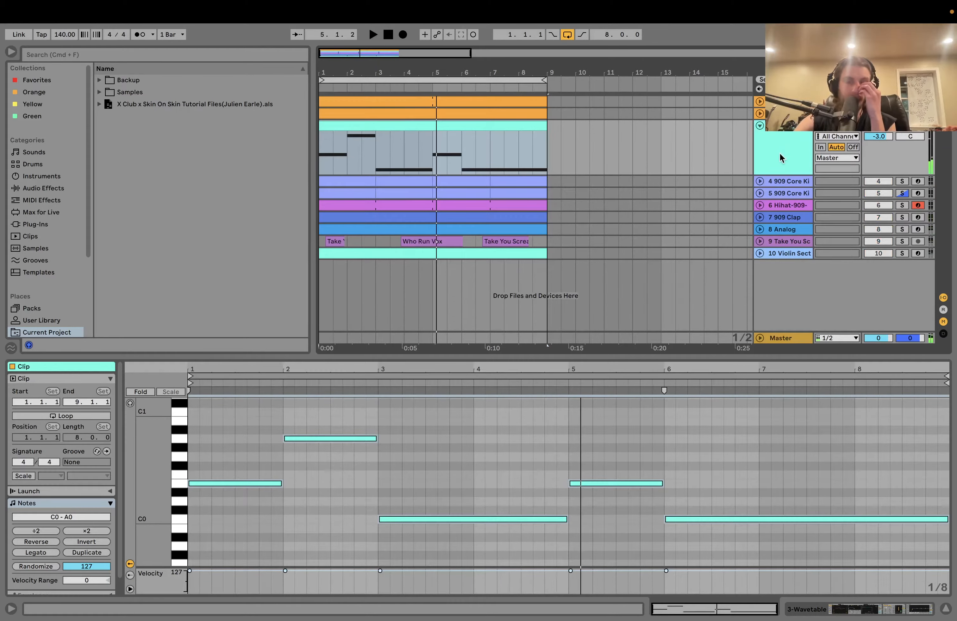
- Inspect the bass track's Wavetable, sidechained Compressor and EQ Eight while playing the loop
{"action": "left_click", "coordinate": [779, 157]}
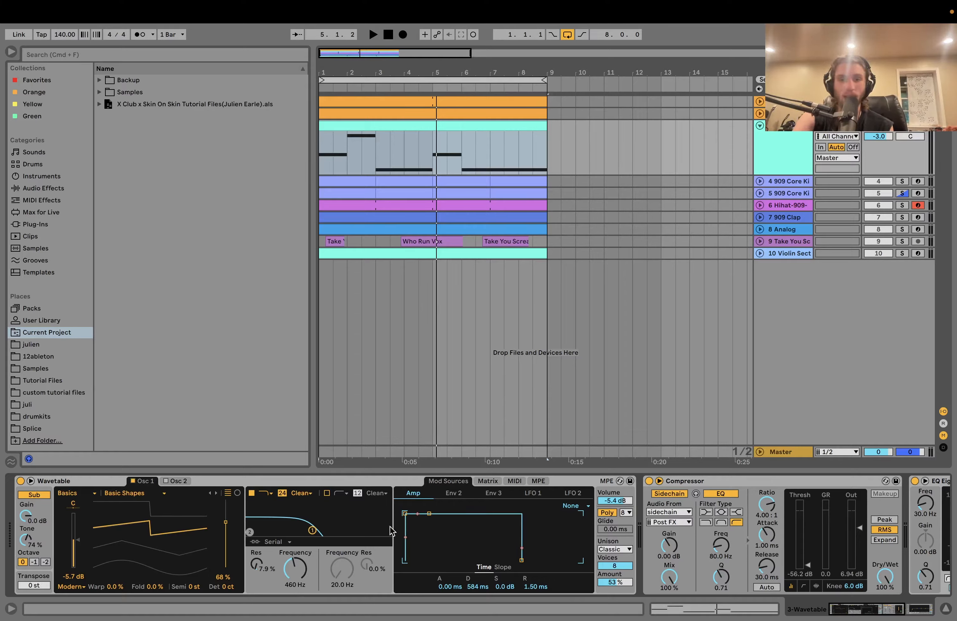
{"action": "scroll", "coordinate": [601, 574], "scroll_direction": "right", "scroll_amount": 5}
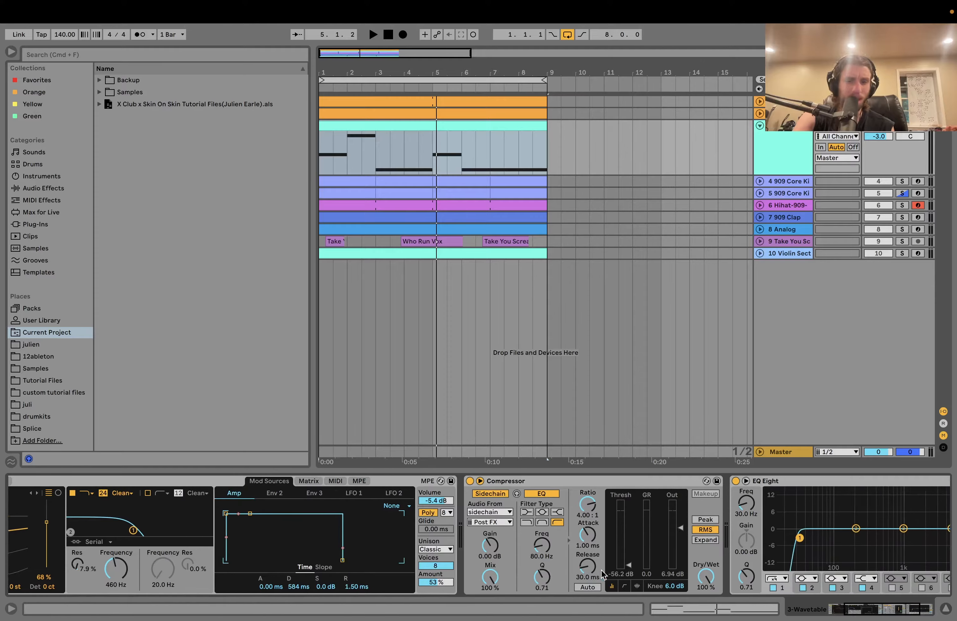
{"action": "key", "text": "space"}
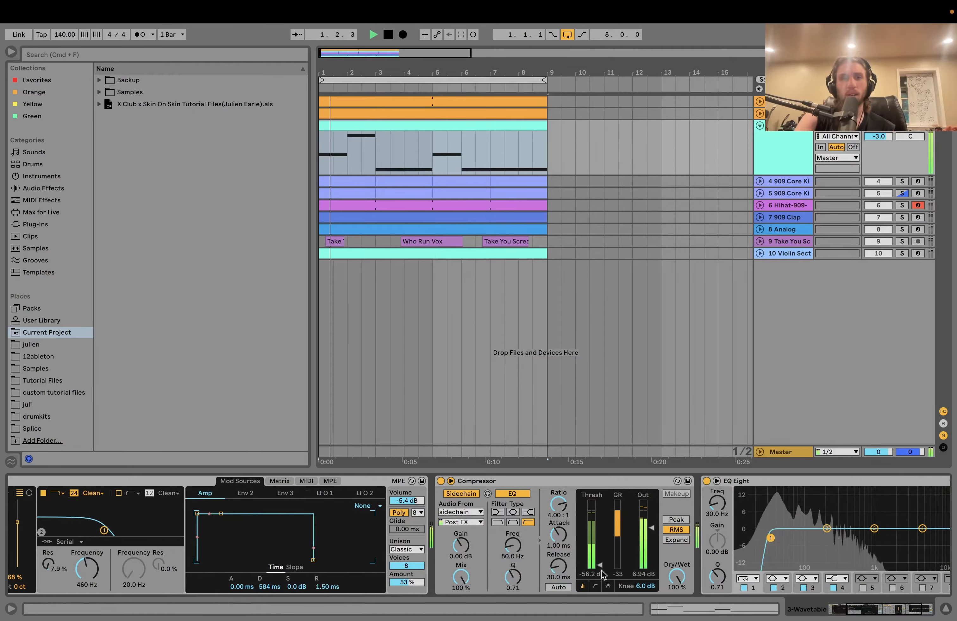
{"action": "scroll", "coordinate": [601, 570], "scroll_direction": "right", "scroll_amount": 3}
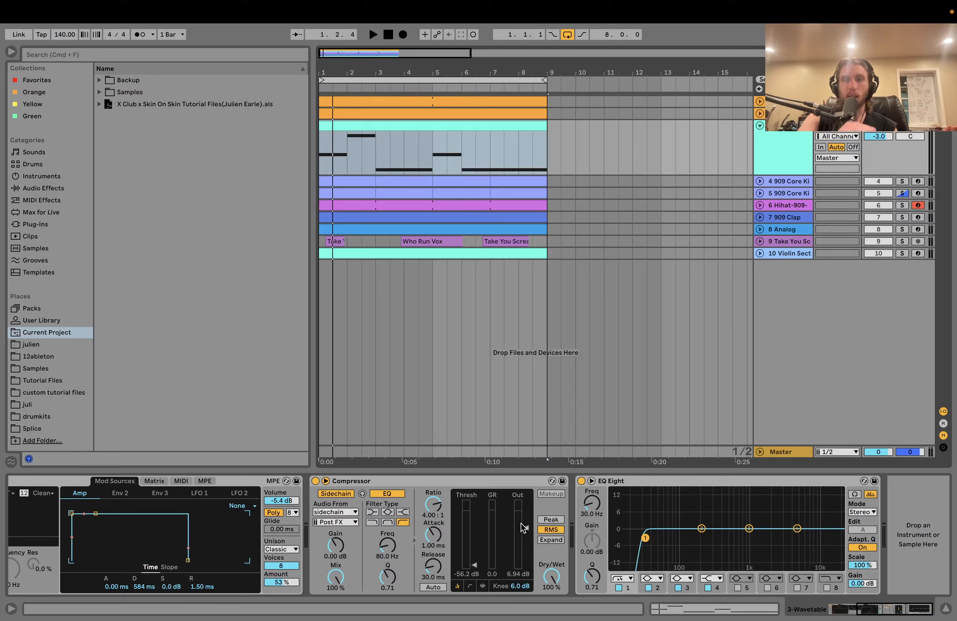
{"action": "key", "text": "space"}
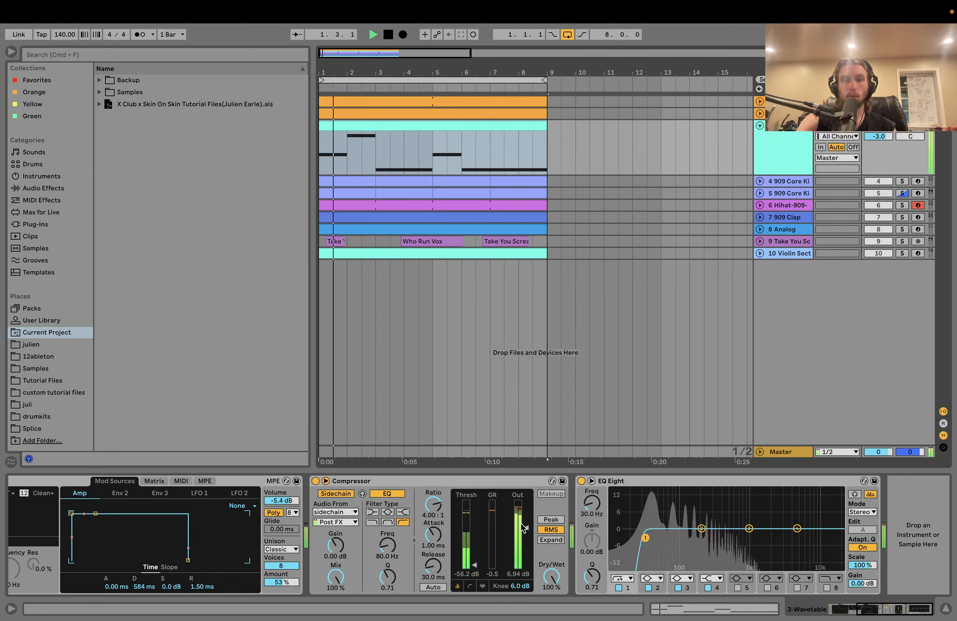
{"action": "key", "text": "space"}
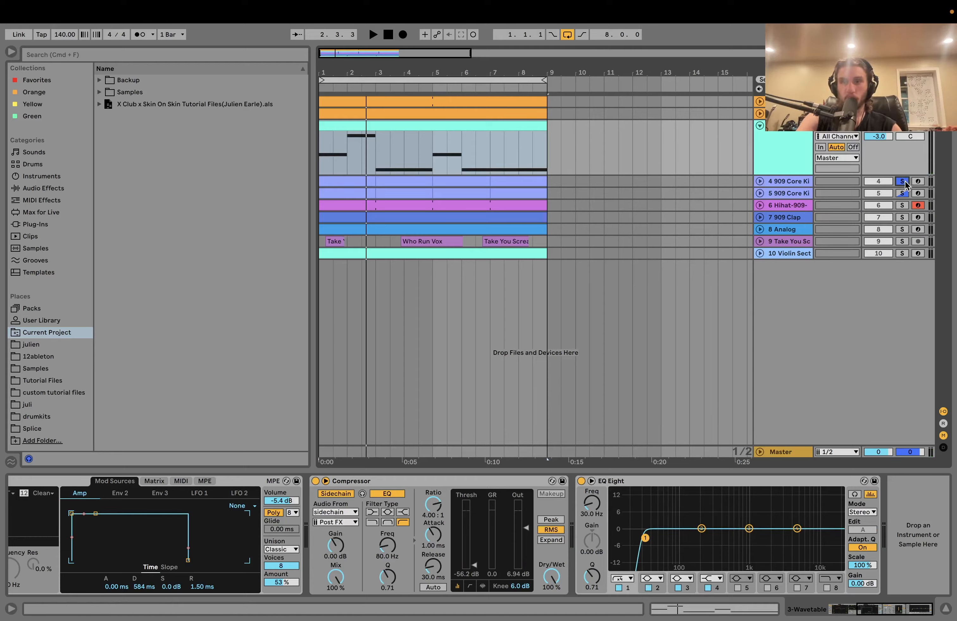
- Solo the two 909 Core Kit tracks, the hi-hat and the 909 Clap, and play the drums together
{"action": "left_click", "coordinate": [902, 194]}
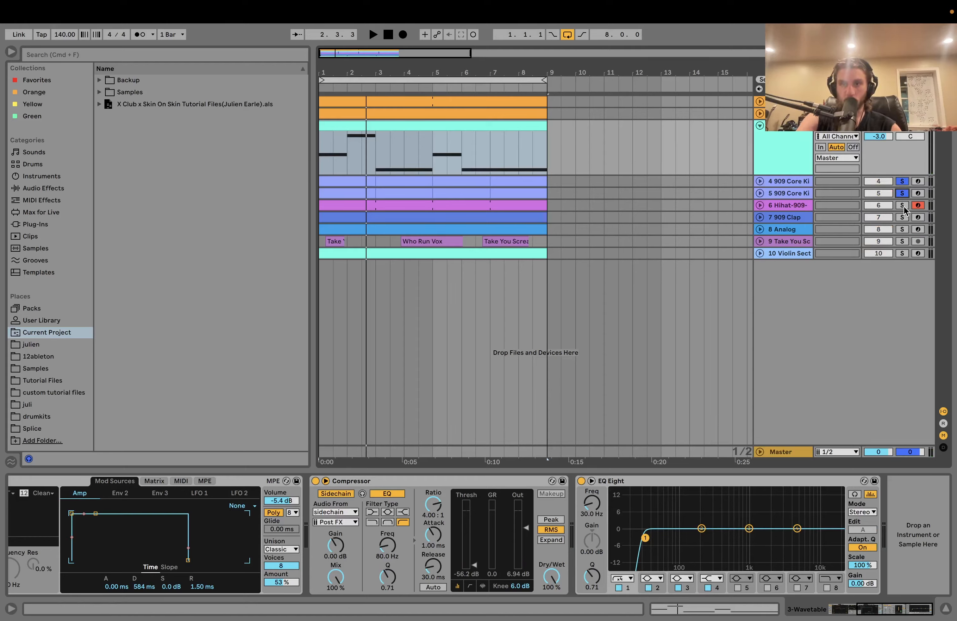
{"action": "left_click", "coordinate": [902, 206]}
{"action": "left_click", "coordinate": [902, 218]}
{"action": "key", "text": "space"}
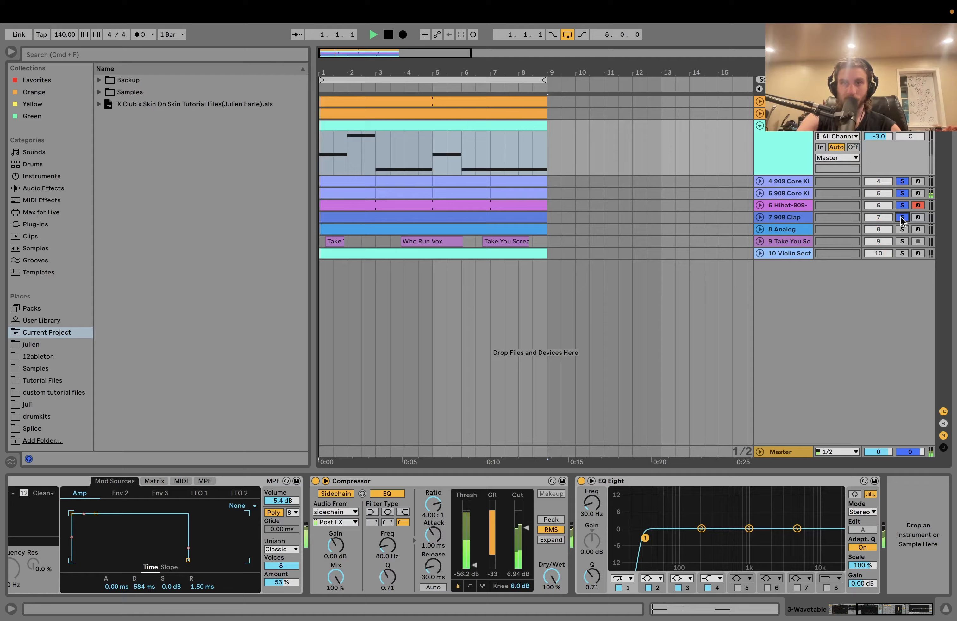
- Unfold the four drum tracks to show their MIDI patterns, and display the devices of the first 909 Core Kit track
{"action": "left_click", "coordinate": [760, 217]}
{"action": "left_click", "coordinate": [759, 205]}
{"action": "left_click", "coordinate": [759, 193]}
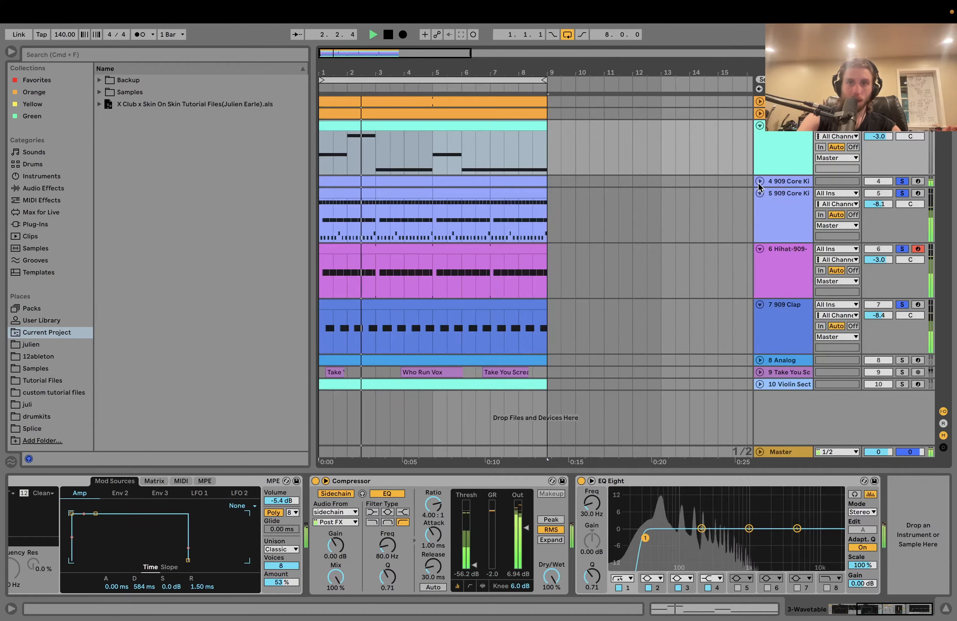
{"action": "left_click", "coordinate": [759, 181]}
{"action": "left_click", "coordinate": [780, 198]}
{"action": "key", "text": "space"}
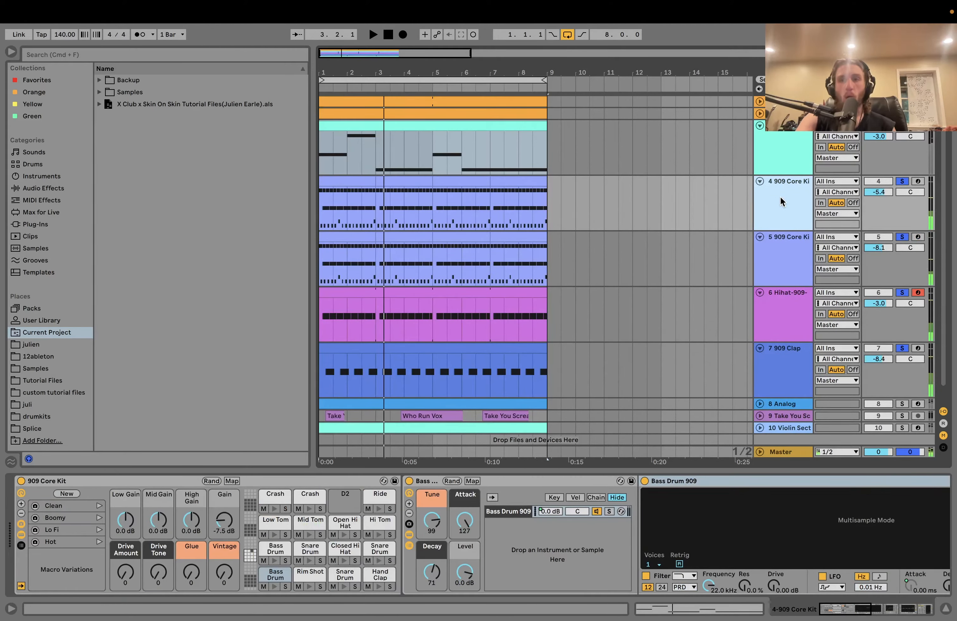
- Solo the first 909 Core Kit track and play it in short passes while examining its drum rack pads
{"action": "left_click", "coordinate": [763, 253]}
{"action": "left_click", "coordinate": [771, 208]}
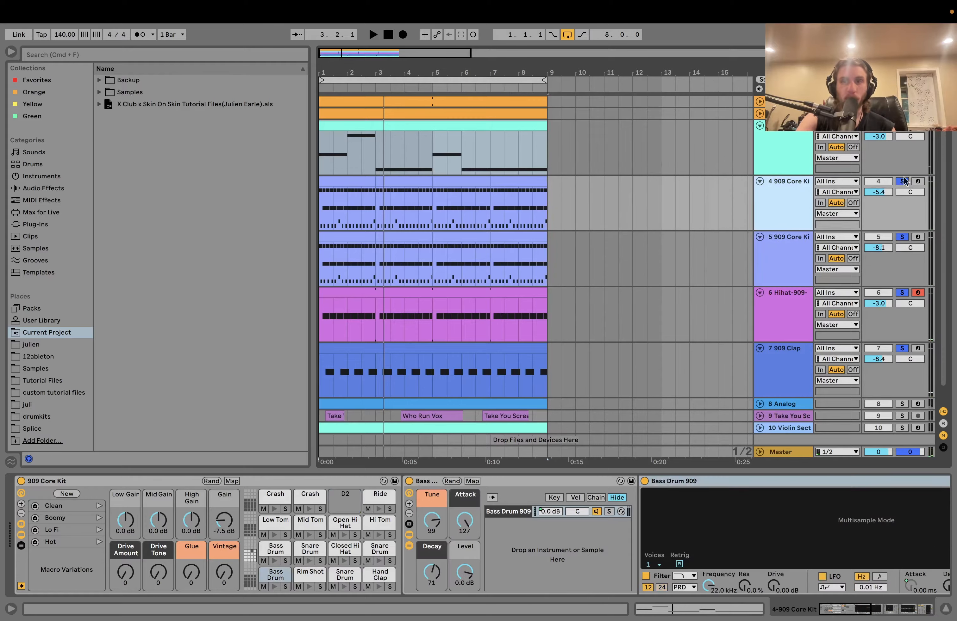
{"action": "left_click", "coordinate": [903, 181]}
{"action": "key", "text": "space"}
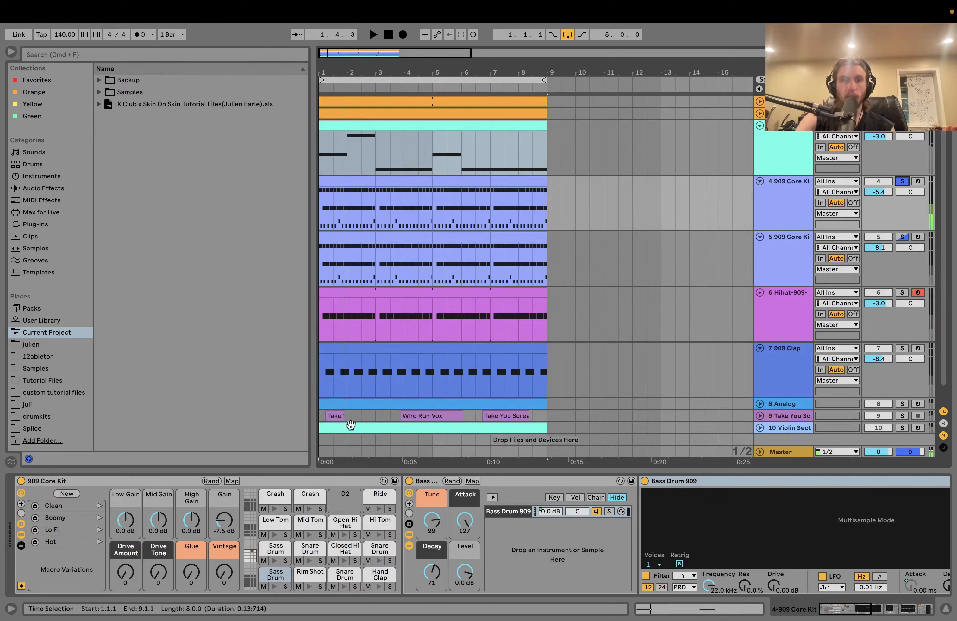
{"action": "key", "text": "space"}
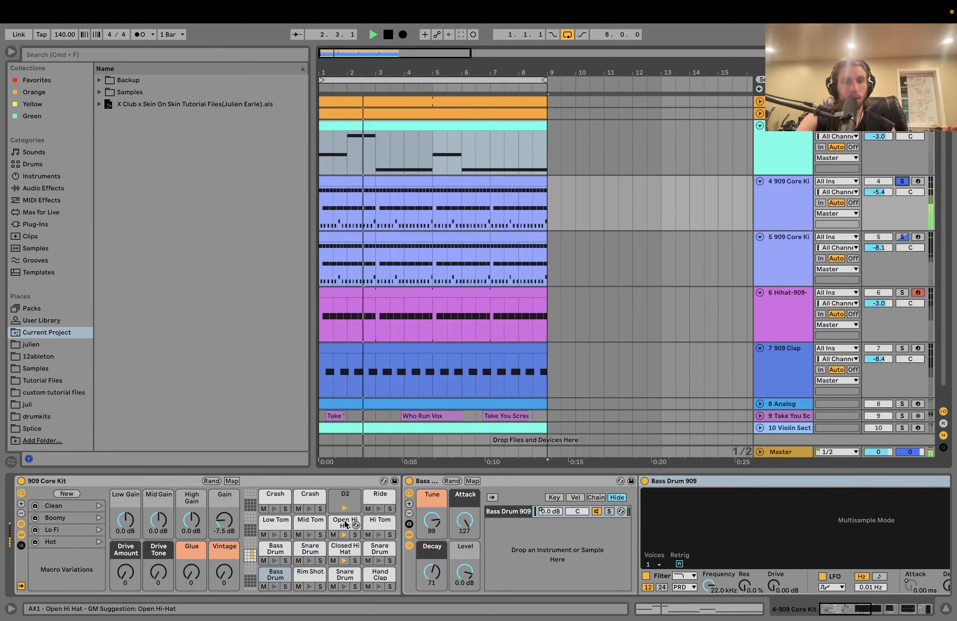
{"action": "key", "text": "space"}
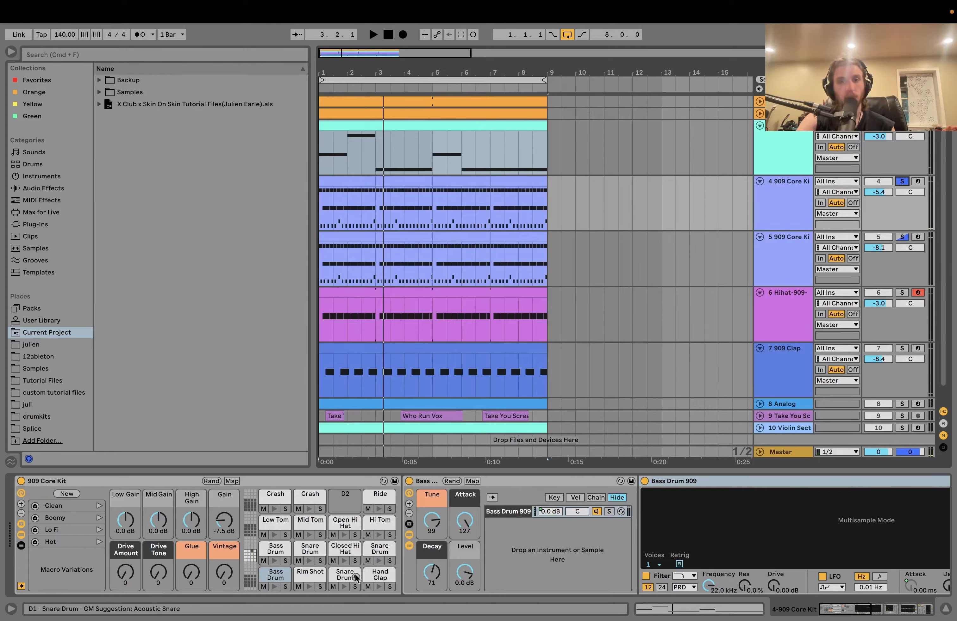
{"action": "key", "text": "space"}
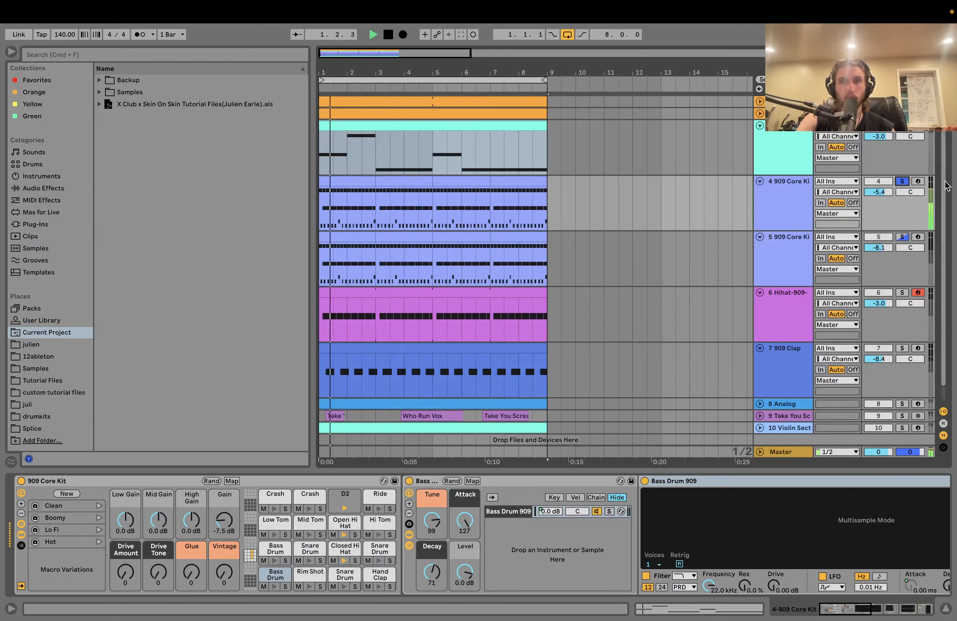
- Inspect the first kit's Auto Filter, EQ Eight and Compressor, comparing its sound with EQ Eight bypassed and enabled
{"action": "scroll", "coordinate": [821, 536], "scroll_direction": "right", "scroll_amount": 10}
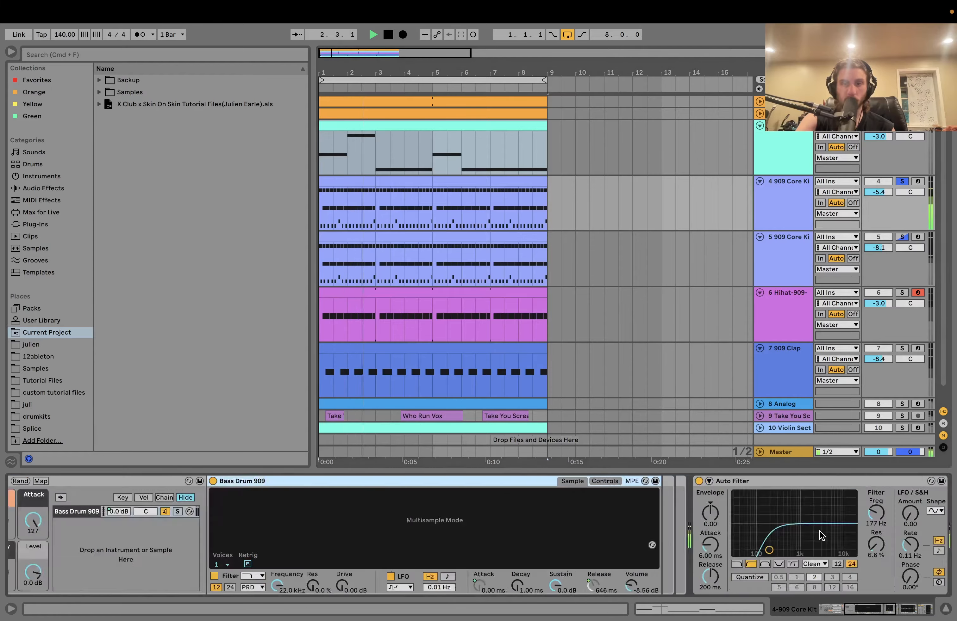
{"action": "key", "text": "space"}
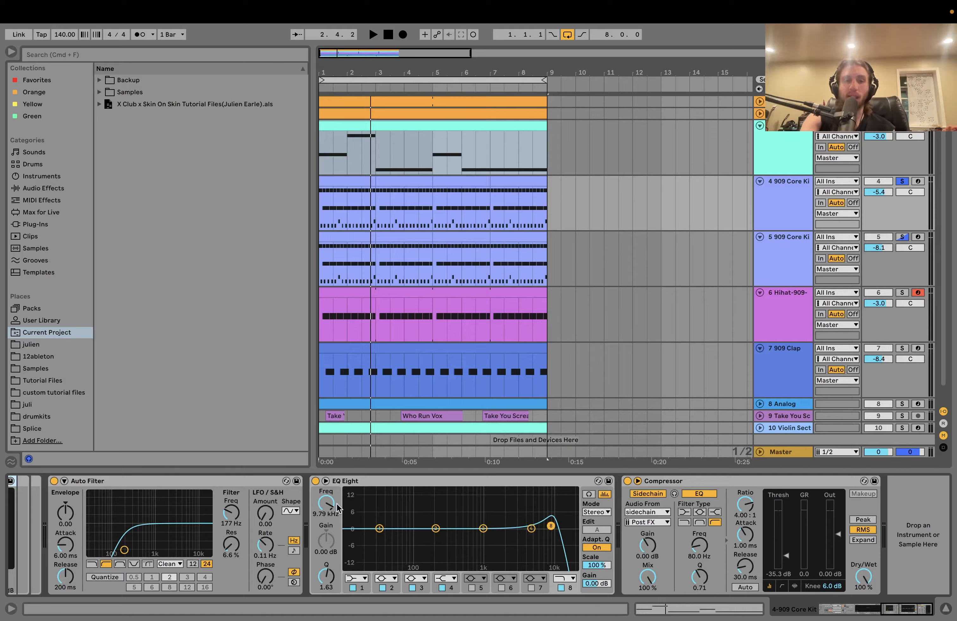
{"action": "left_click", "coordinate": [315, 481]}
{"action": "key", "text": "space"}
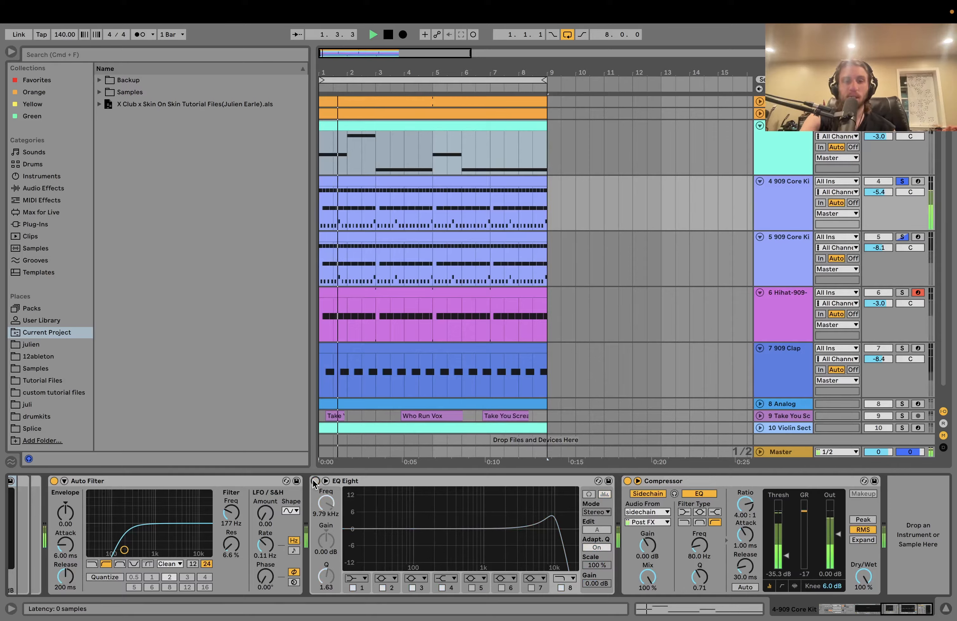
{"action": "left_click", "coordinate": [315, 480]}
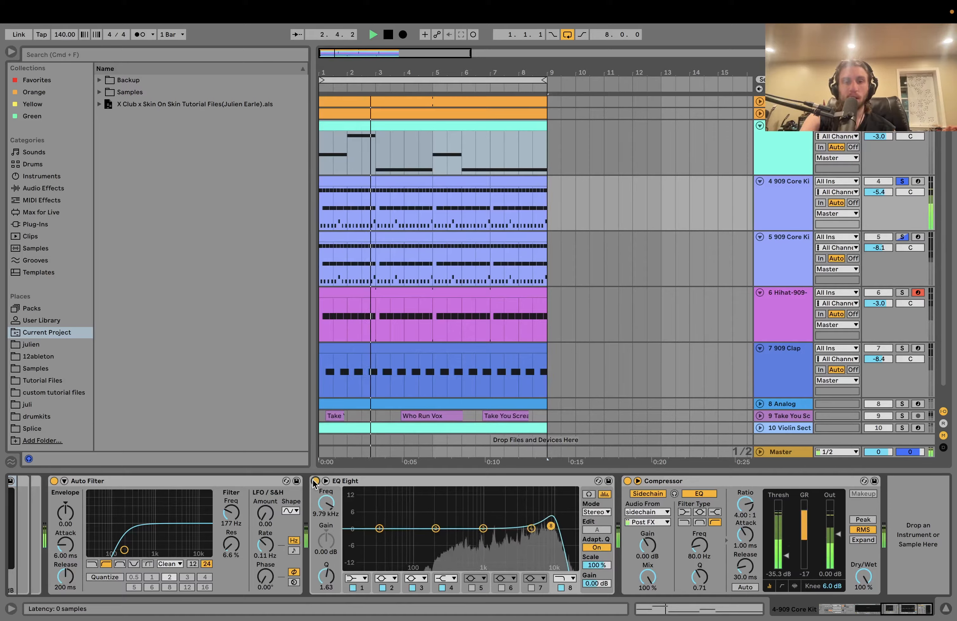
{"action": "key", "text": "space"}
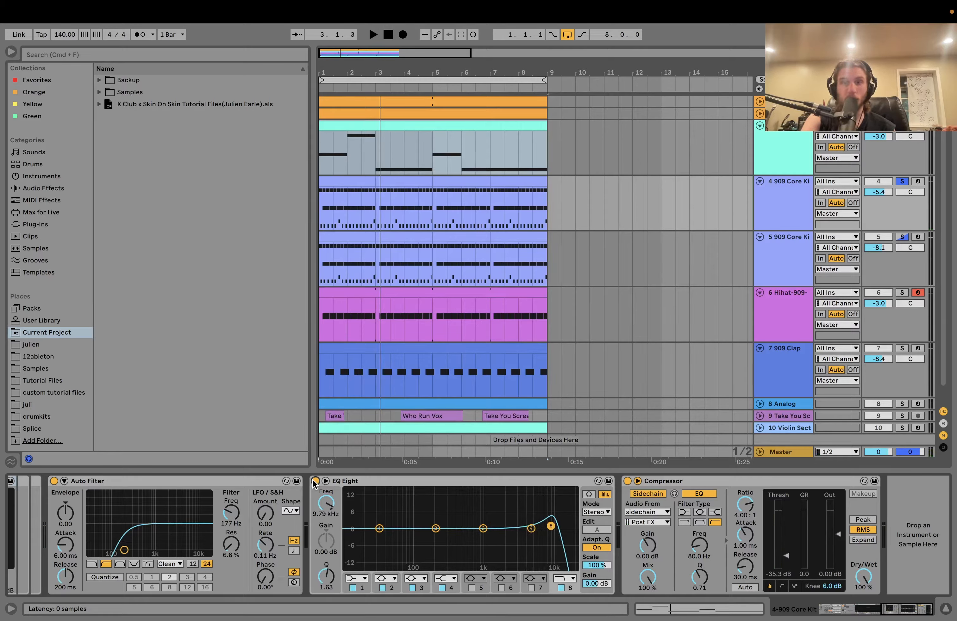
{"action": "key", "text": "space"}
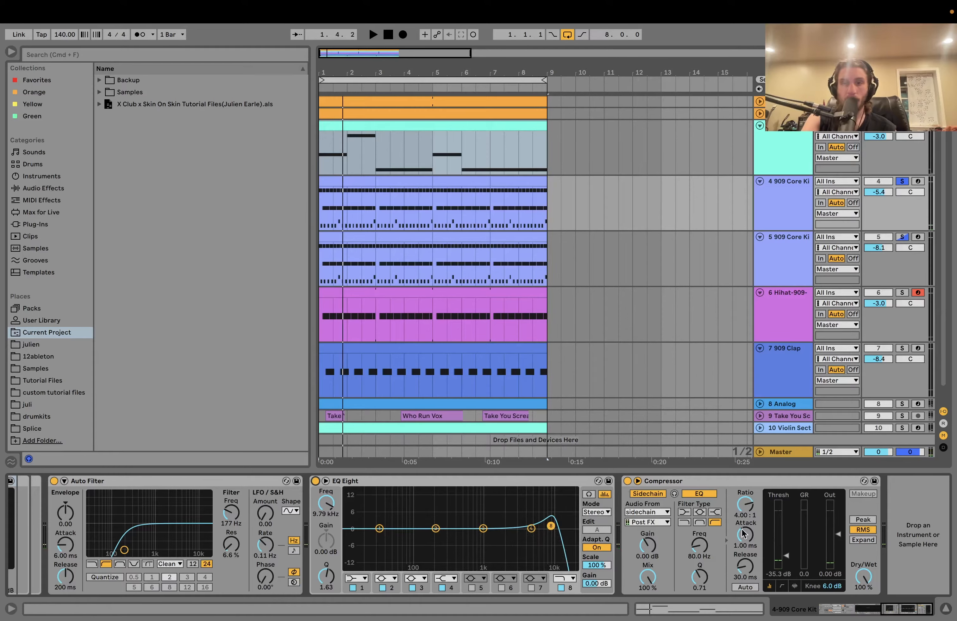
- Play the second 909 Core Kit track in solo and inspect its Ride sample, Auto Filter, EQ Eight and Compressor
{"action": "left_click", "coordinate": [903, 239]}
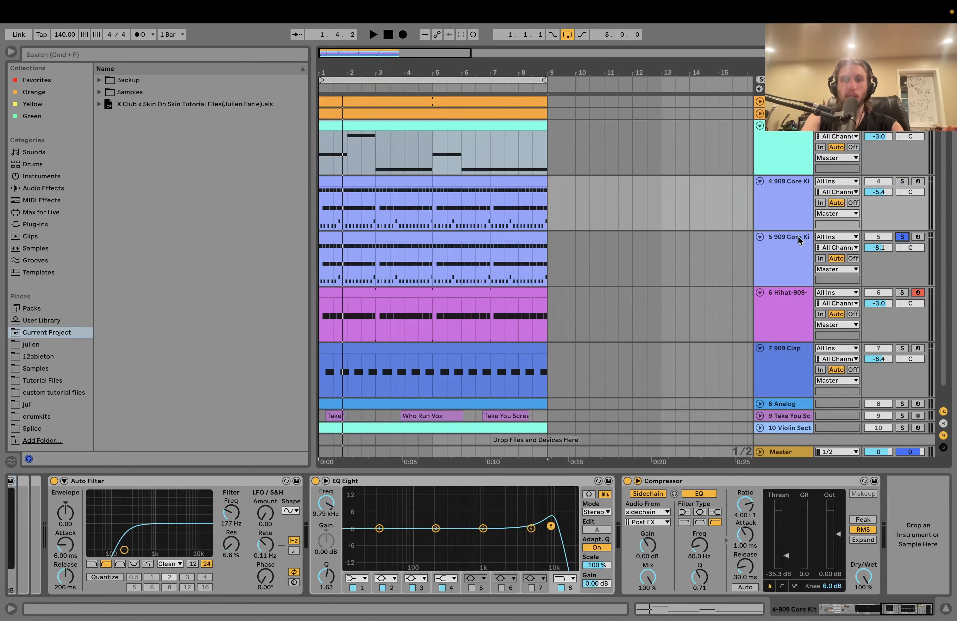
{"action": "left_click", "coordinate": [800, 241]}
{"action": "key", "text": "space"}
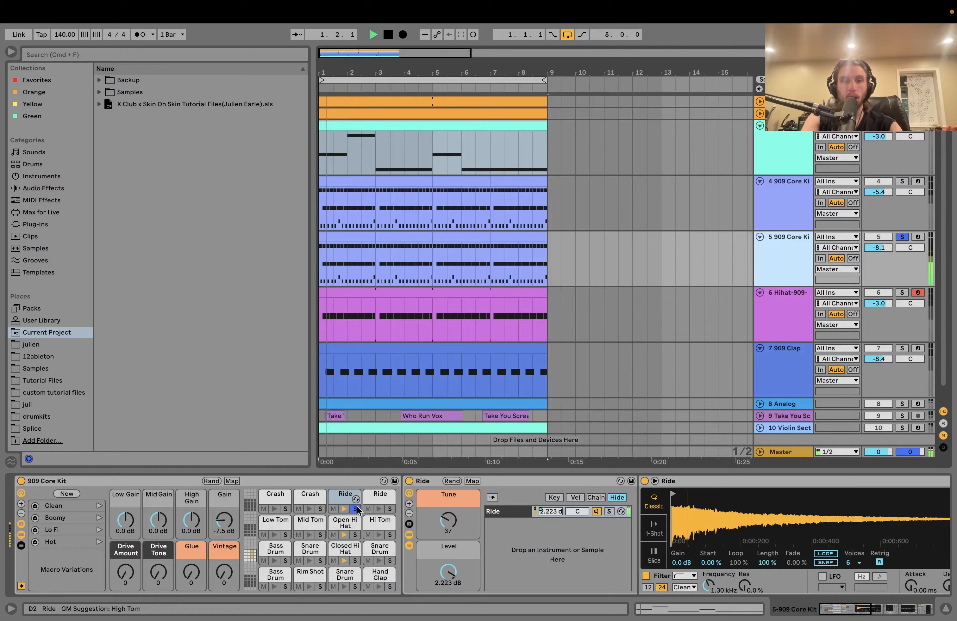
{"action": "scroll", "coordinate": [583, 545], "scroll_direction": "right", "scroll_amount": 10}
{"action": "scroll", "coordinate": [583, 545], "scroll_direction": "left", "scroll_amount": 10}
{"action": "key", "text": "space"}
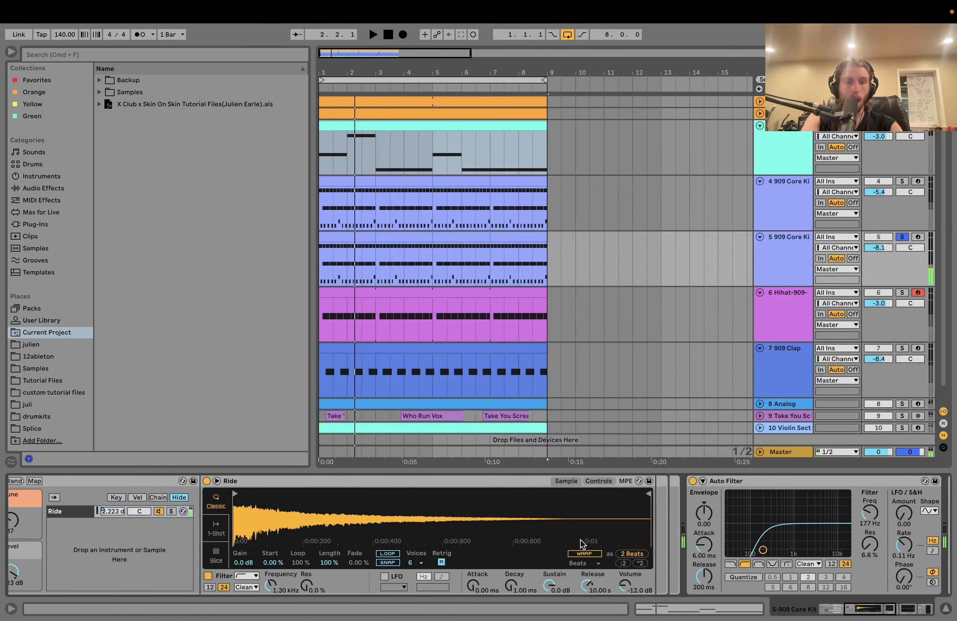
{"action": "scroll", "coordinate": [419, 561], "scroll_direction": "right", "scroll_amount": 5}
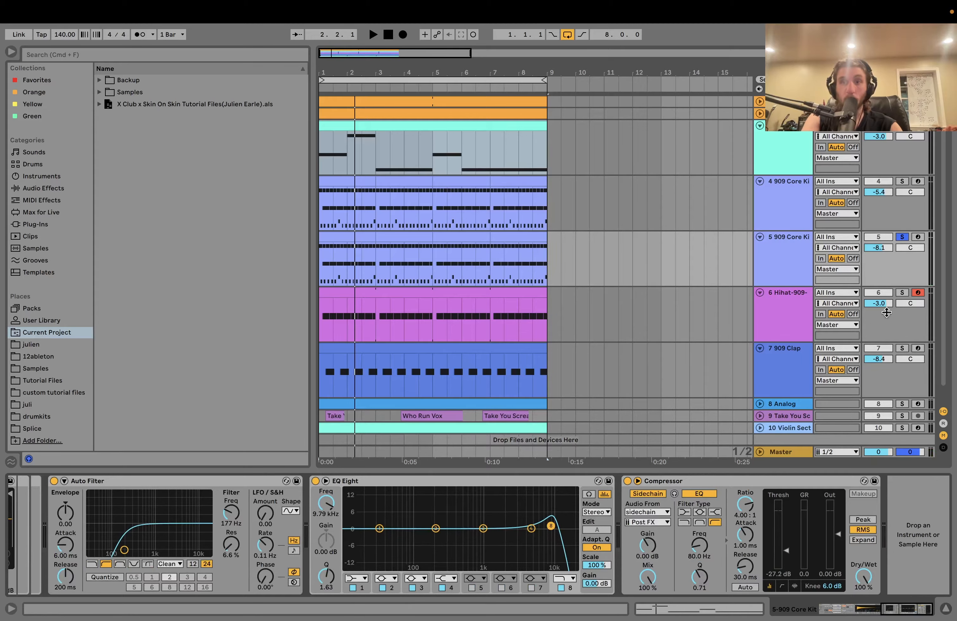
- Show the closed hi-hat's sampler and play the hi-hat with the first 909 Core Kit, and the kit on its own
{"action": "left_click", "coordinate": [803, 312]}
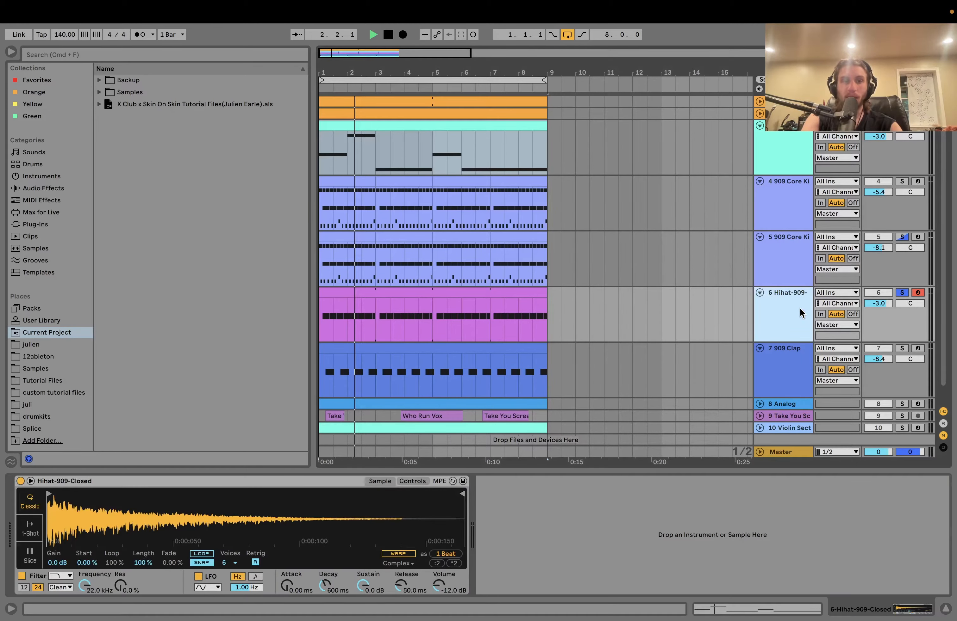
{"action": "left_click", "coordinate": [903, 182]}
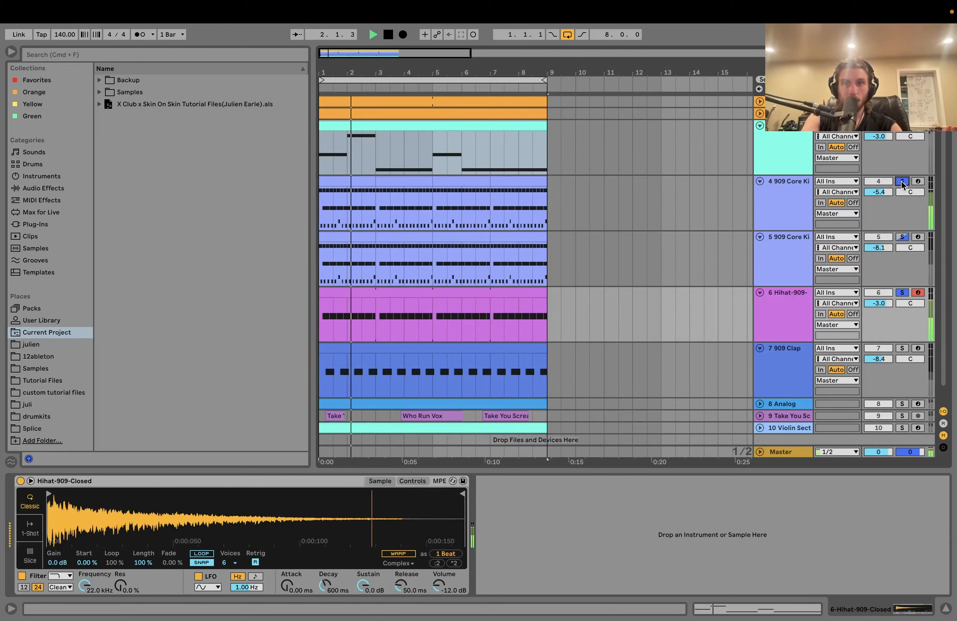
{"action": "key", "text": "space"}
{"action": "left_click", "coordinate": [902, 293]}
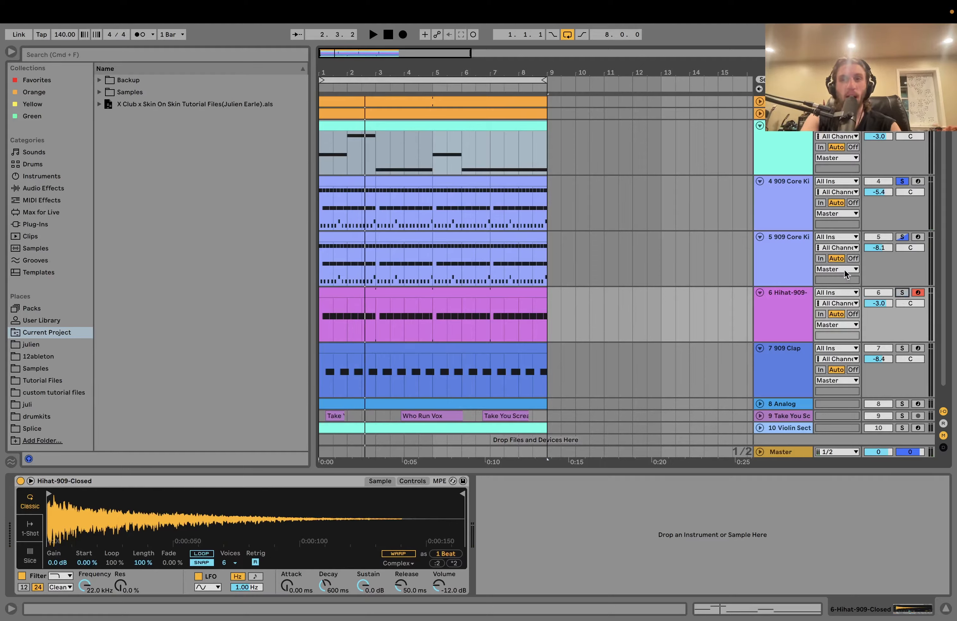
{"action": "key", "text": "space"}
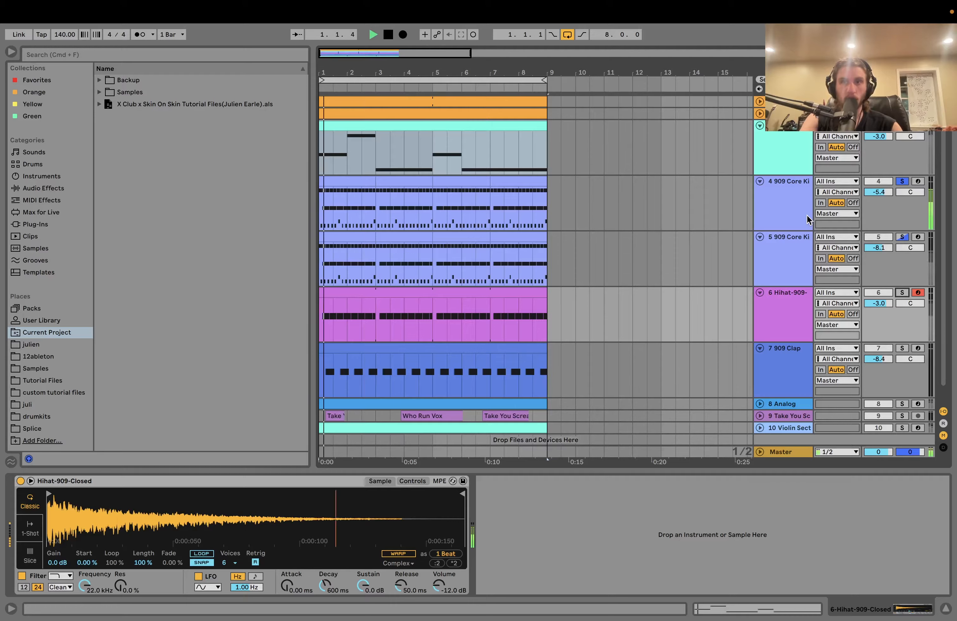
- Play the full mix with the hi-hat track muted, and switch the hi-hat track back on
{"action": "left_click", "coordinate": [902, 182]}
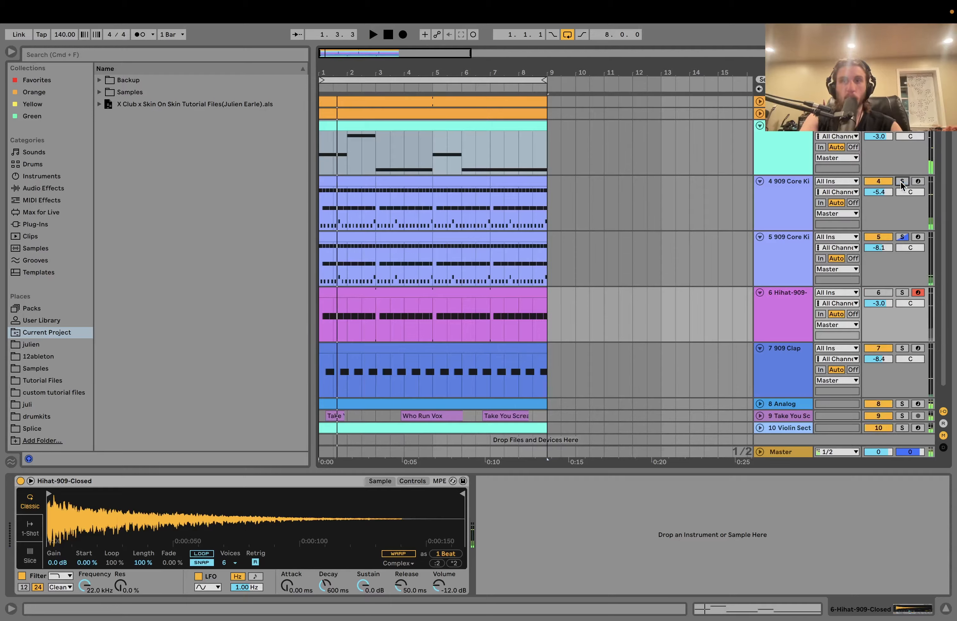
{"action": "key", "text": "space"}
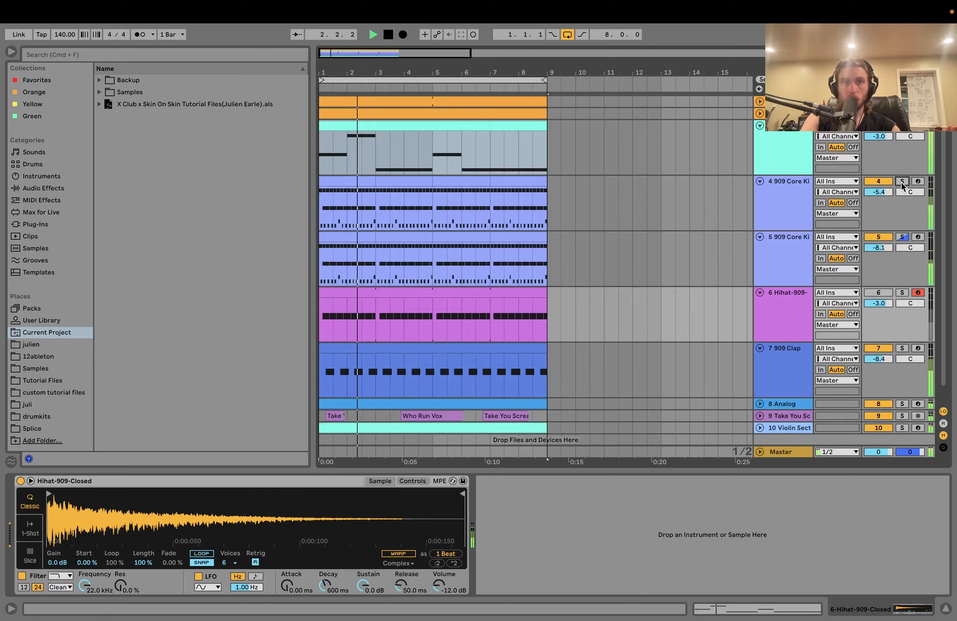
{"action": "key", "text": "space"}
{"action": "left_click", "coordinate": [902, 294]}
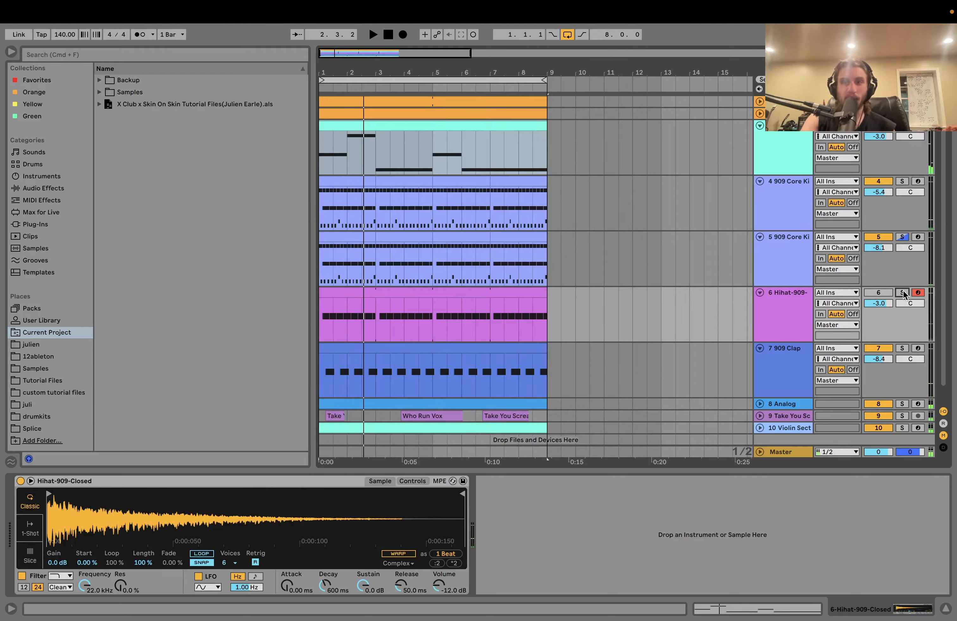
{"action": "key", "text": "space"}
{"action": "left_click", "coordinate": [879, 293]}
{"action": "key", "text": "space"}
- Compare the hi-hat in the full mix with the hi-hat played in solo
{"action": "left_click", "coordinate": [902, 293]}
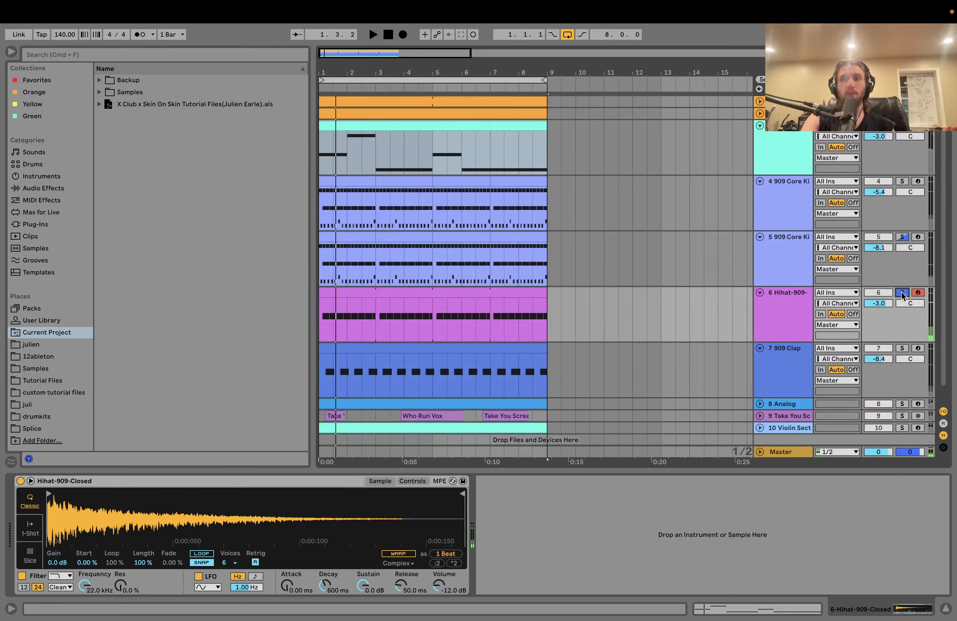
{"action": "key", "text": "space"}
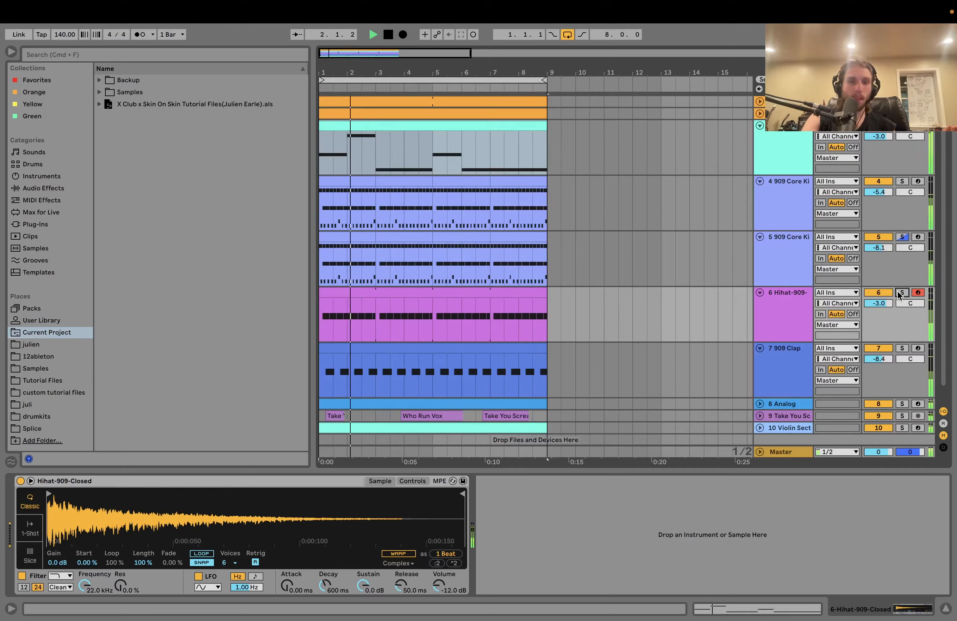
{"action": "left_click", "coordinate": [901, 293]}
{"action": "key", "text": "space"}
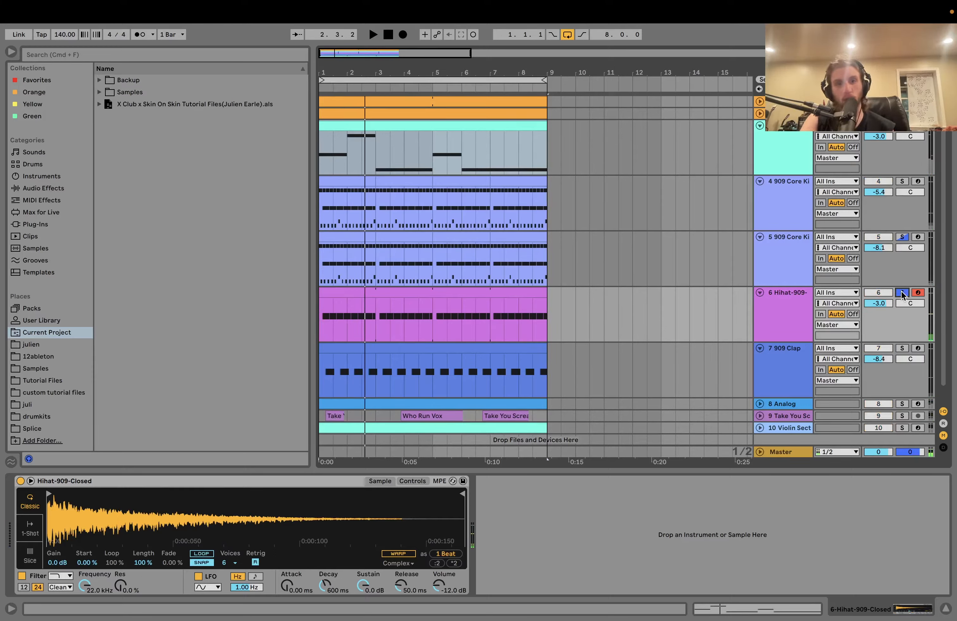
{"action": "key", "text": "space"}
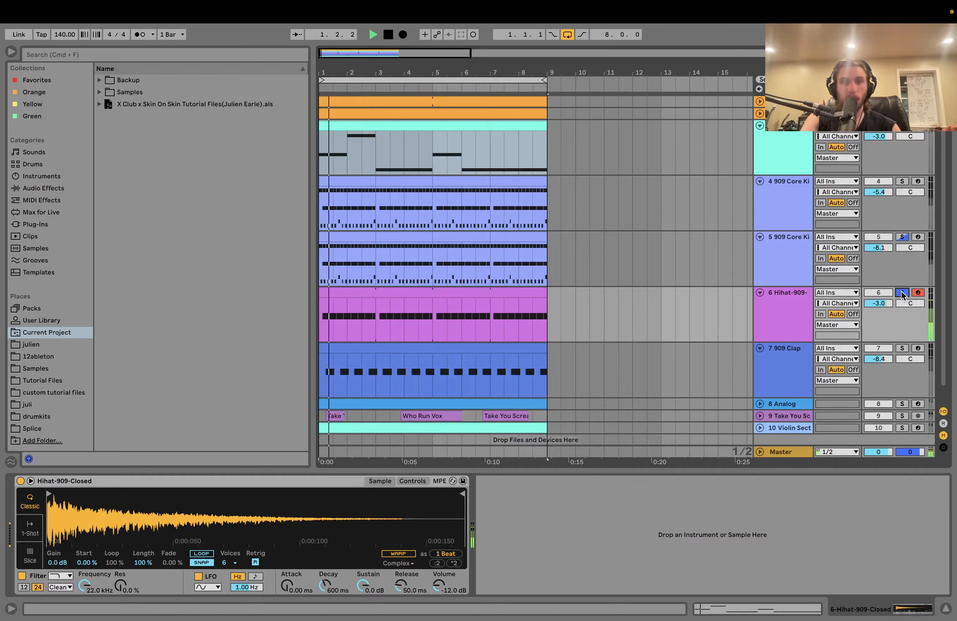
{"action": "key", "text": "space"}
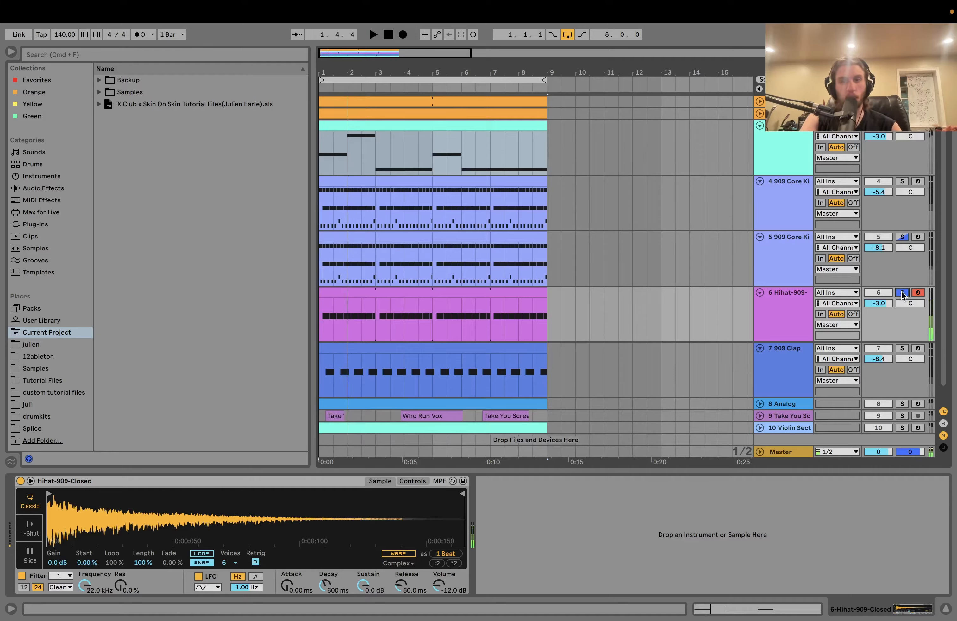
- Show the 909 Clap track's sampler and play the clap in solo and within the full mix
{"action": "left_click", "coordinate": [902, 348]}
{"action": "left_click", "coordinate": [788, 367]}
{"action": "key", "text": "space"}
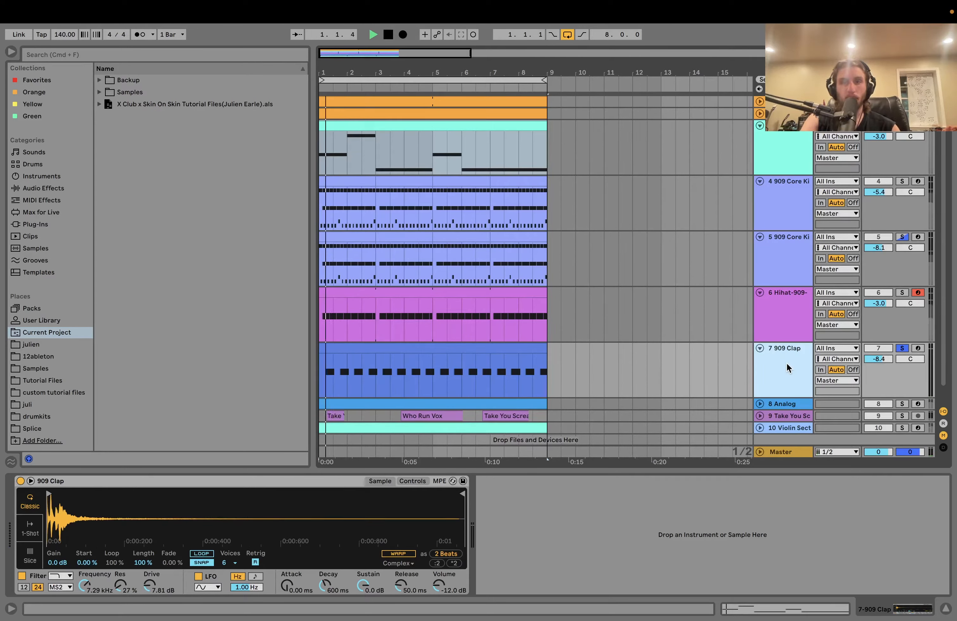
{"action": "left_click", "coordinate": [902, 349]}
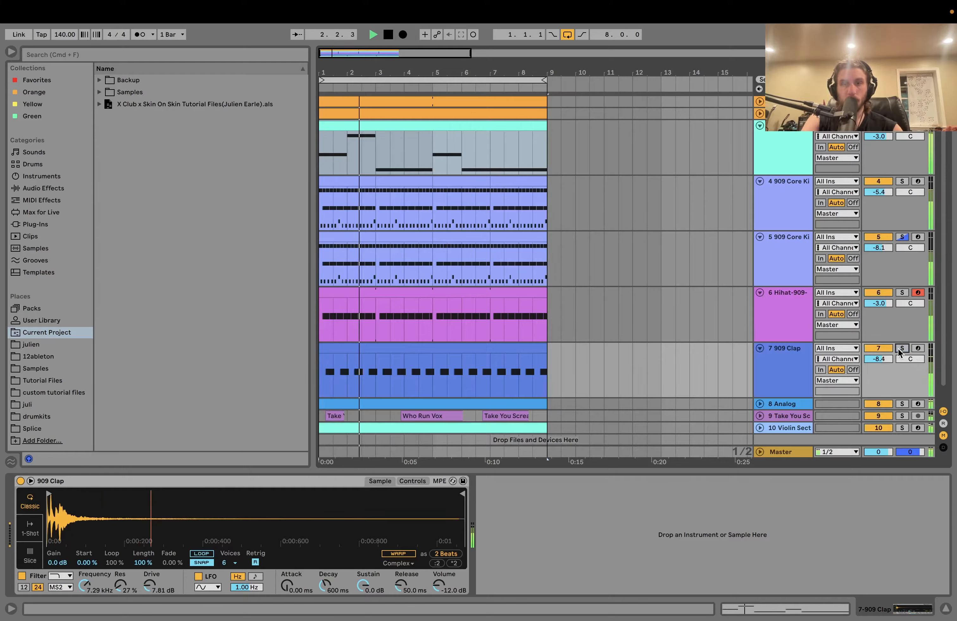
- Unfold the Analog track and display its Analog synth, Auto Filter and Echo devices while the full mix plays
{"action": "scroll", "coordinate": [763, 396], "scroll_direction": "down", "scroll_amount": 1}
{"action": "left_click", "coordinate": [759, 386]}
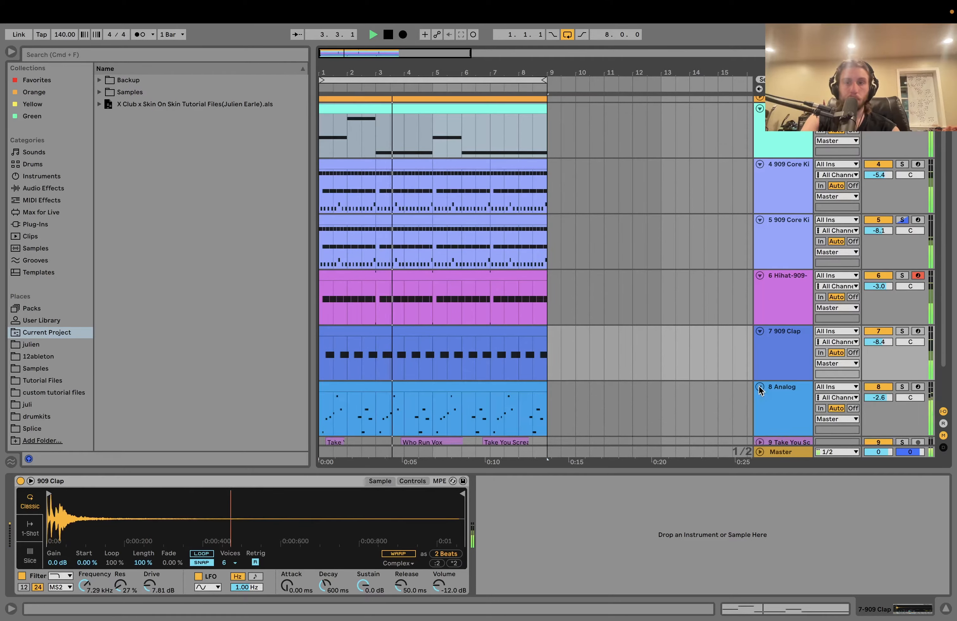
{"action": "scroll", "coordinate": [759, 385], "scroll_direction": "down", "scroll_amount": 3}
{"action": "left_click", "coordinate": [778, 377]}
{"action": "key", "text": "space"}
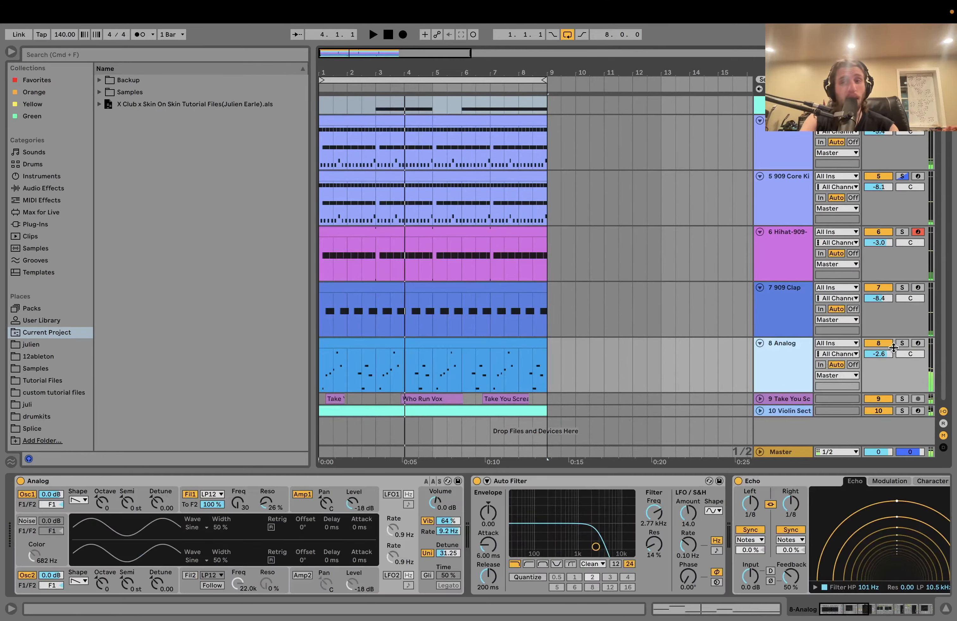
- Solo the Analog track, open its MIDI clip and play the melody while viewing its notes
{"action": "left_click", "coordinate": [902, 343]}
{"action": "key", "text": "space"}
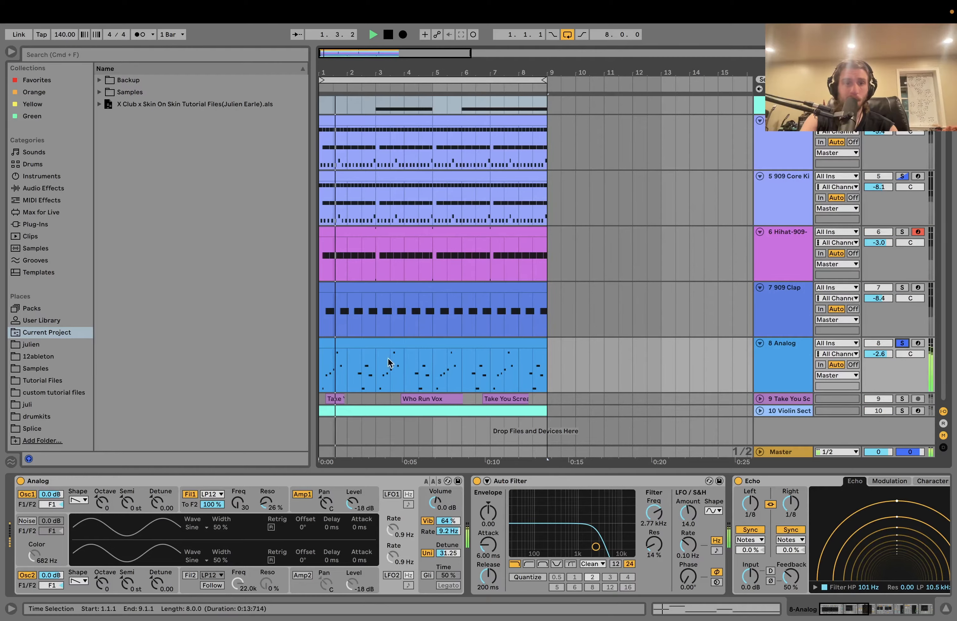
{"action": "double_click", "coordinate": [367, 343]}
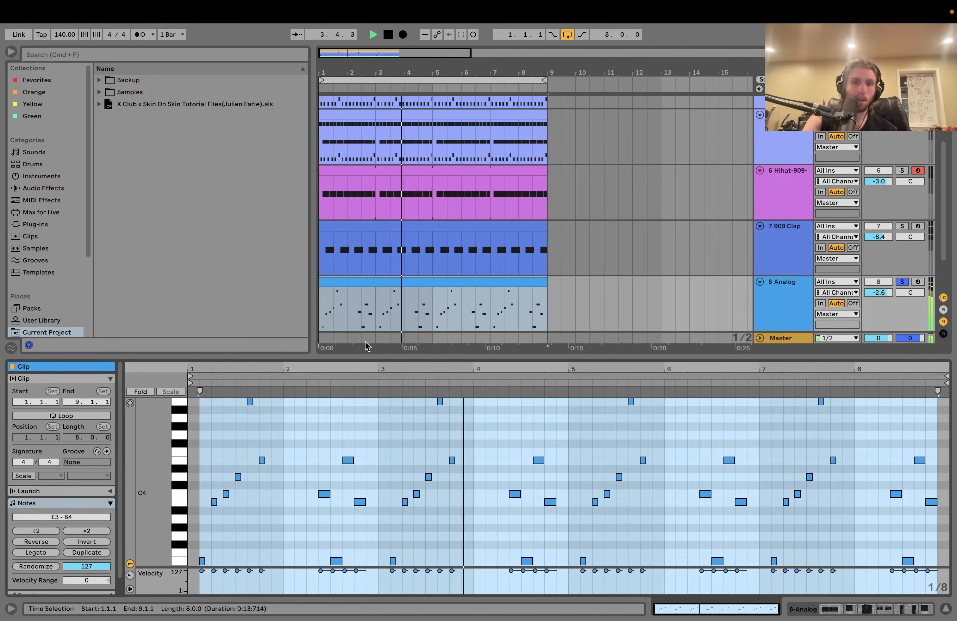
{"action": "key", "text": "space"}
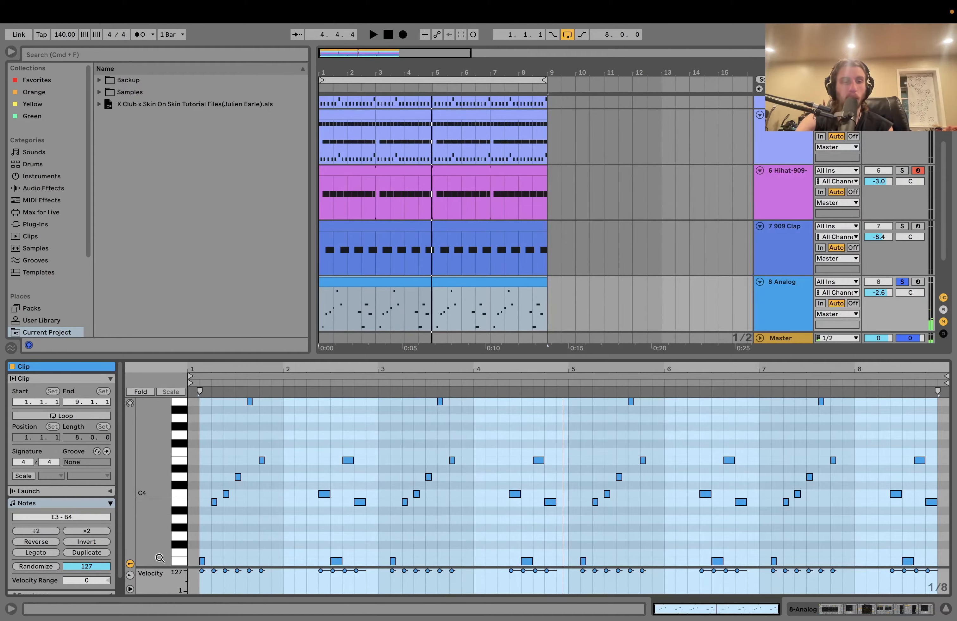
{"action": "left_click_drag", "start_coordinate": [160, 558], "coordinate": [155, 515]}
{"action": "key", "text": "space"}
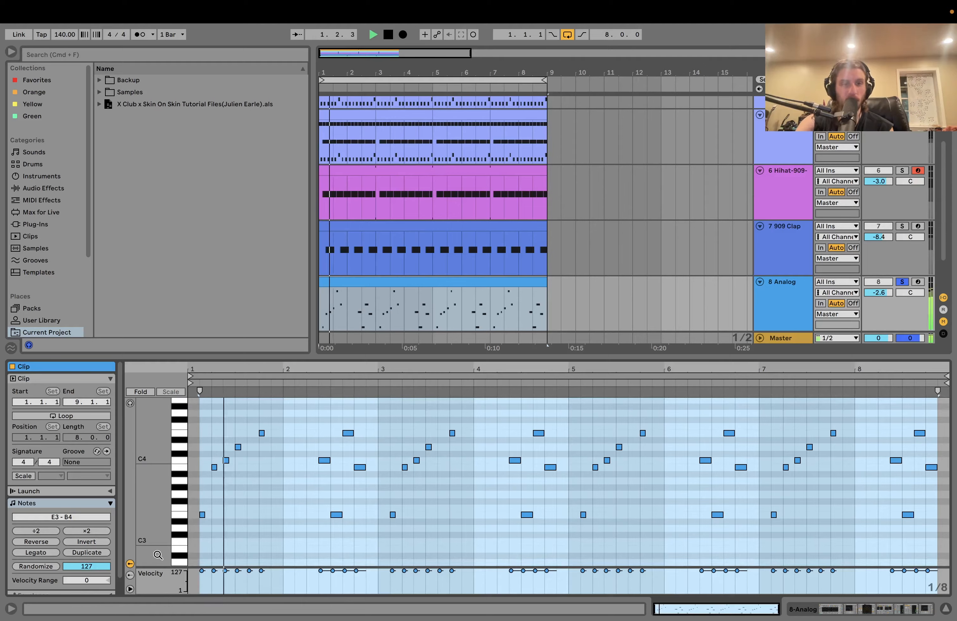
{"action": "key", "text": "space"}
- Compare the Wavetable bass clip's notes with the Analog clip's notes, ending on the Analog clip
{"action": "scroll", "coordinate": [552, 180], "scroll_direction": "up", "scroll_amount": 5}
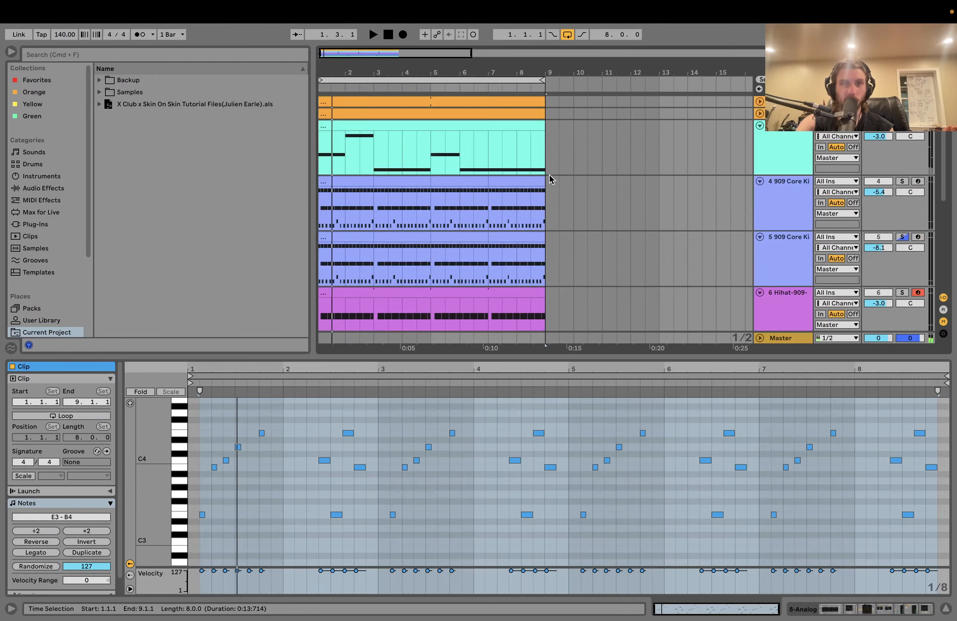
{"action": "left_click", "coordinate": [406, 136]}
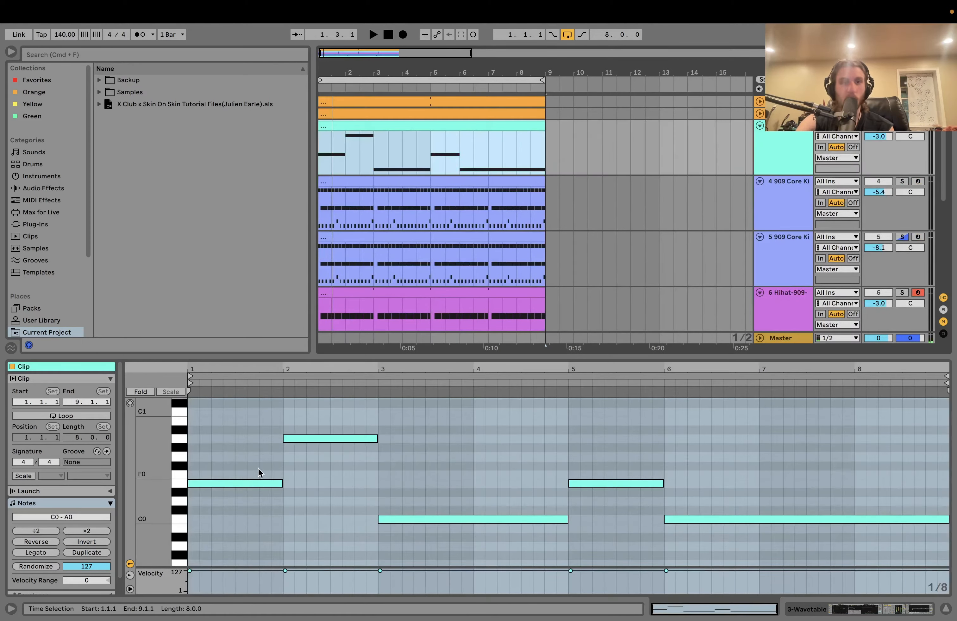
{"action": "scroll", "coordinate": [424, 221], "scroll_direction": "down", "scroll_amount": 1}
{"action": "scroll", "coordinate": [424, 221], "scroll_direction": "down", "scroll_amount": 5}
{"action": "left_click", "coordinate": [405, 231]}
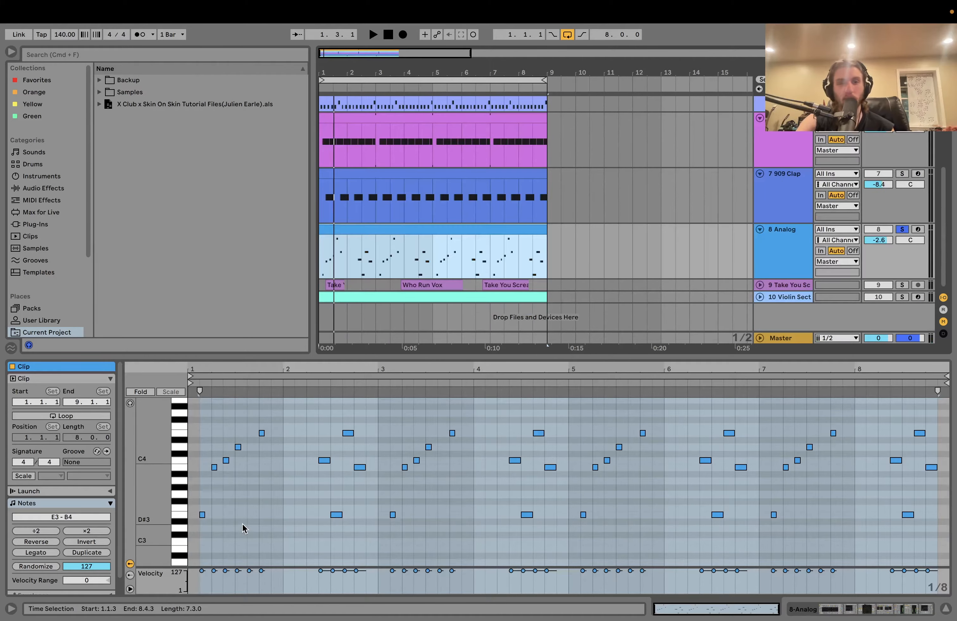
- Audition the Analog clip's pitches from E3 up to E4 and fold the piano roll to the used notes
{"action": "left_click", "coordinate": [179, 514]}
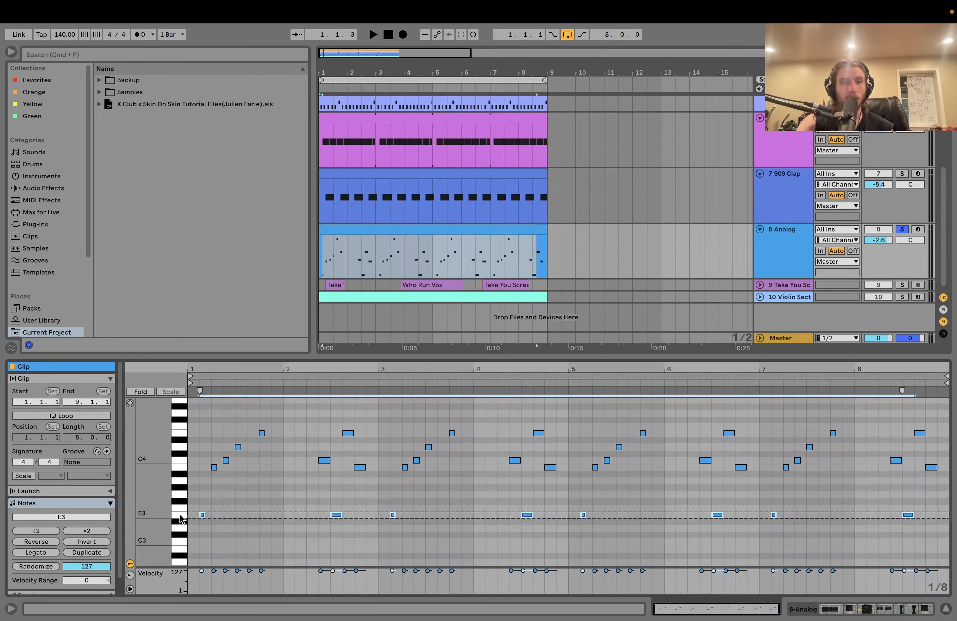
{"action": "left_click", "coordinate": [180, 472]}
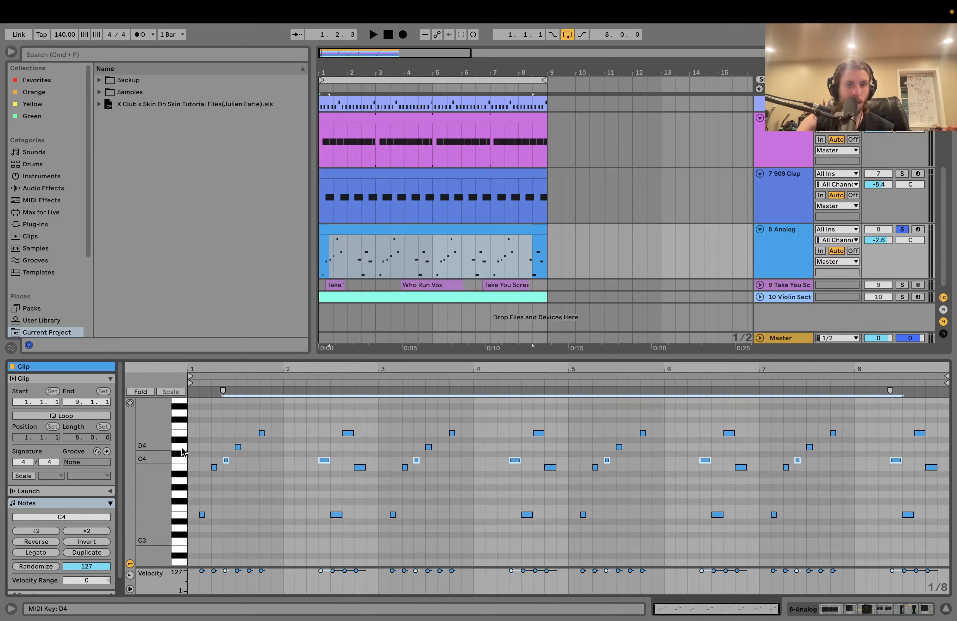
{"action": "left_click", "coordinate": [181, 449]}
{"action": "left_click", "coordinate": [178, 436]}
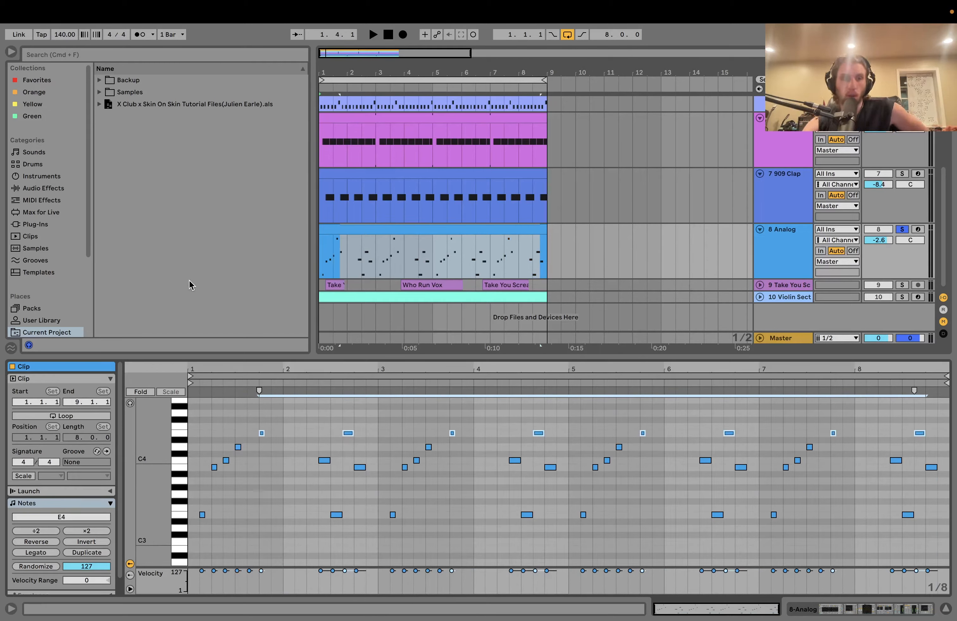
{"action": "left_click", "coordinate": [140, 392]}
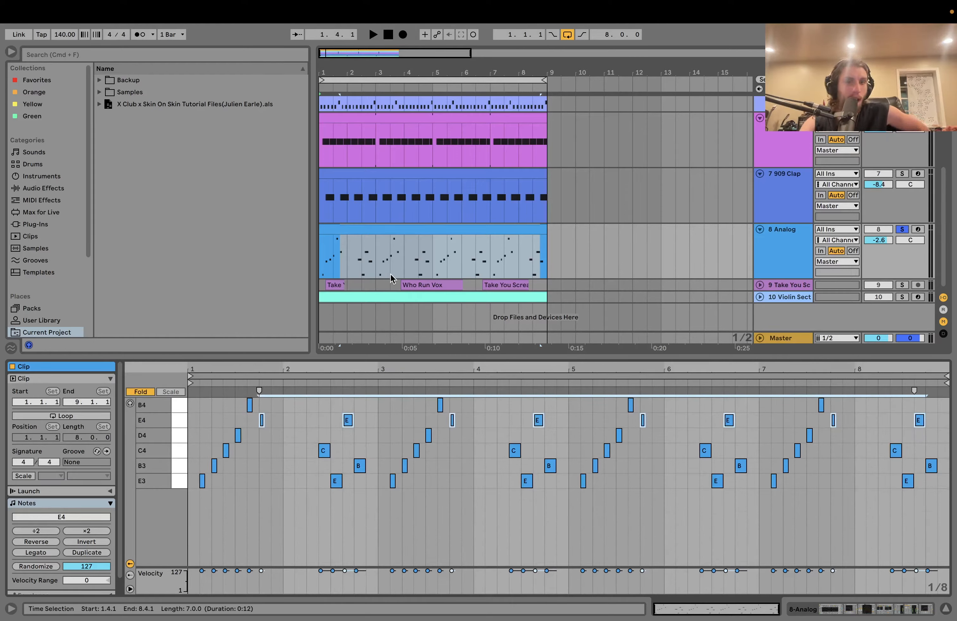
- Switch from the Analog track's devices back to its MIDI clip and play the folded melody in solo
{"action": "left_click", "coordinate": [380, 230]}
{"action": "double_click", "coordinate": [789, 242]}
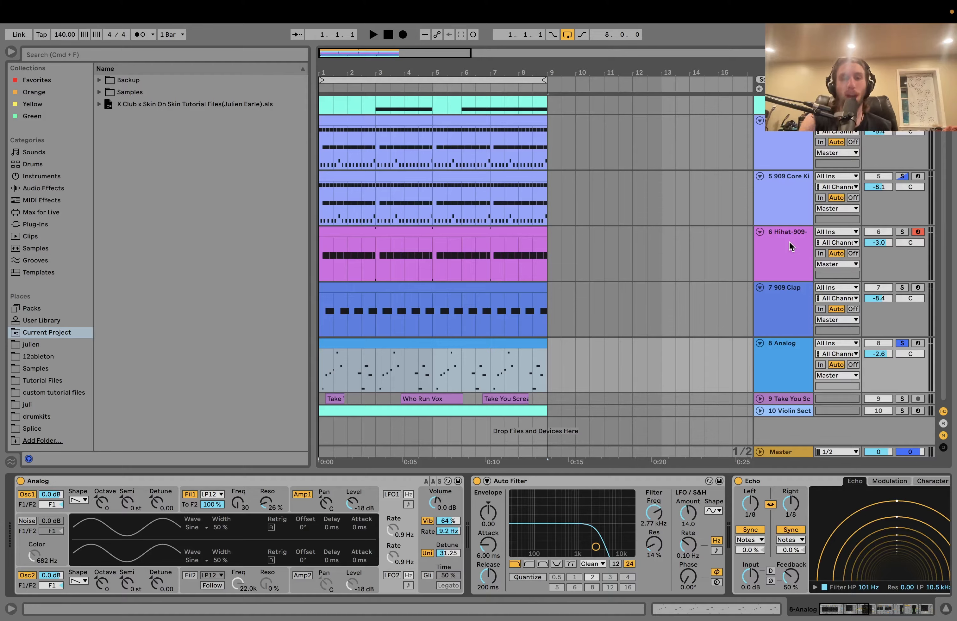
{"action": "double_click", "coordinate": [378, 342]}
{"action": "key", "text": "space"}
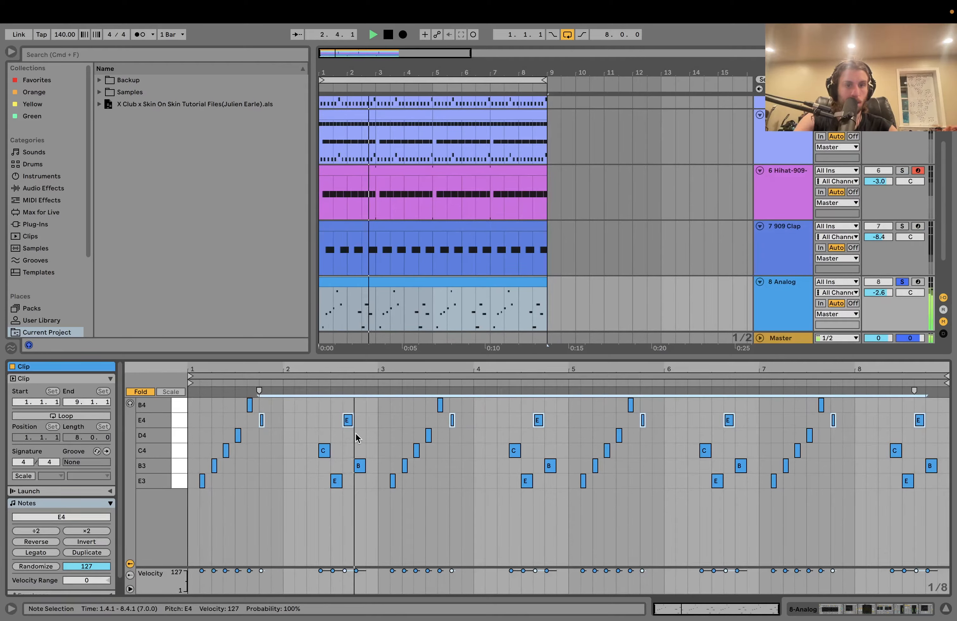
{"action": "key", "text": "space"}
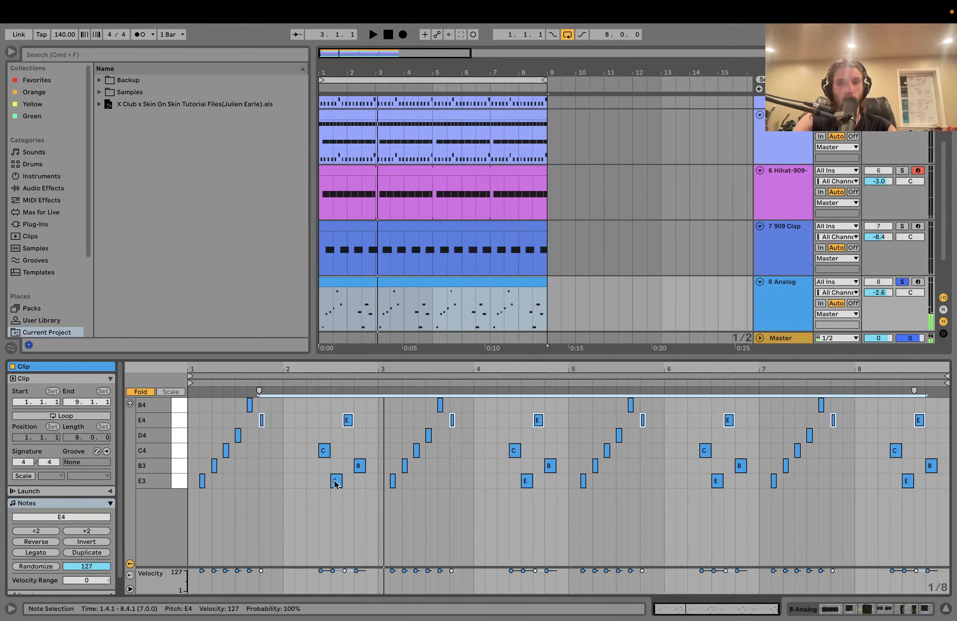
{"action": "key", "text": "space"}
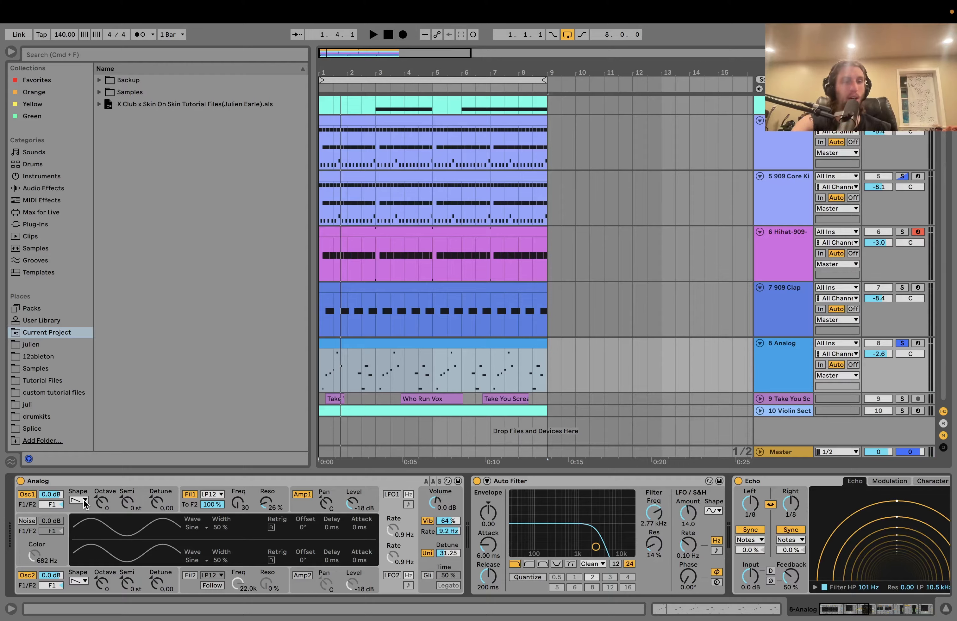
- Show the Analog synth's Filter 1 settings, then arm the track and audition it in low and high octaves and with its clip
{"action": "left_click", "coordinate": [245, 498]}
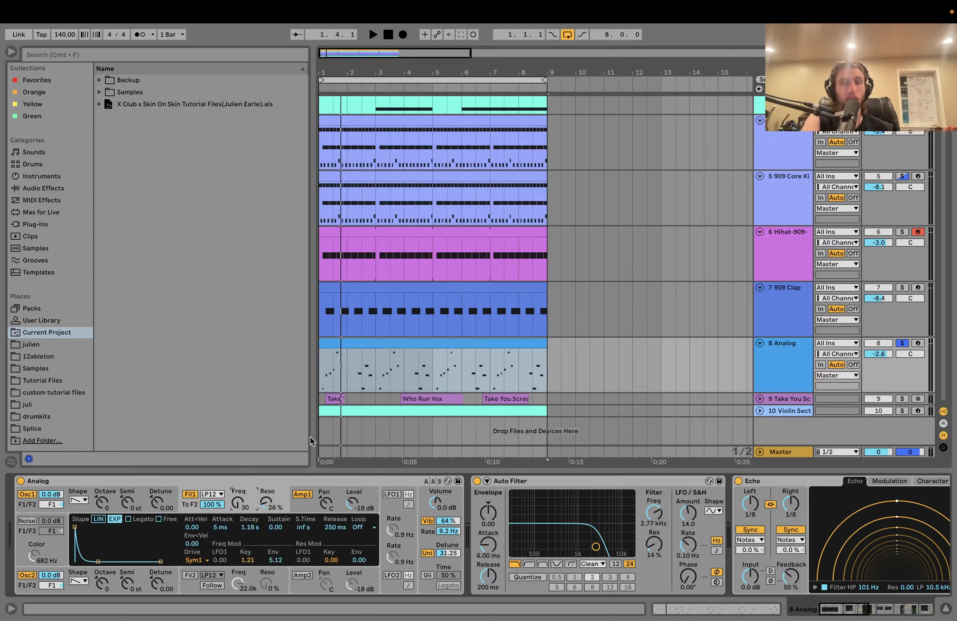
{"action": "left_click", "coordinate": [917, 344]}
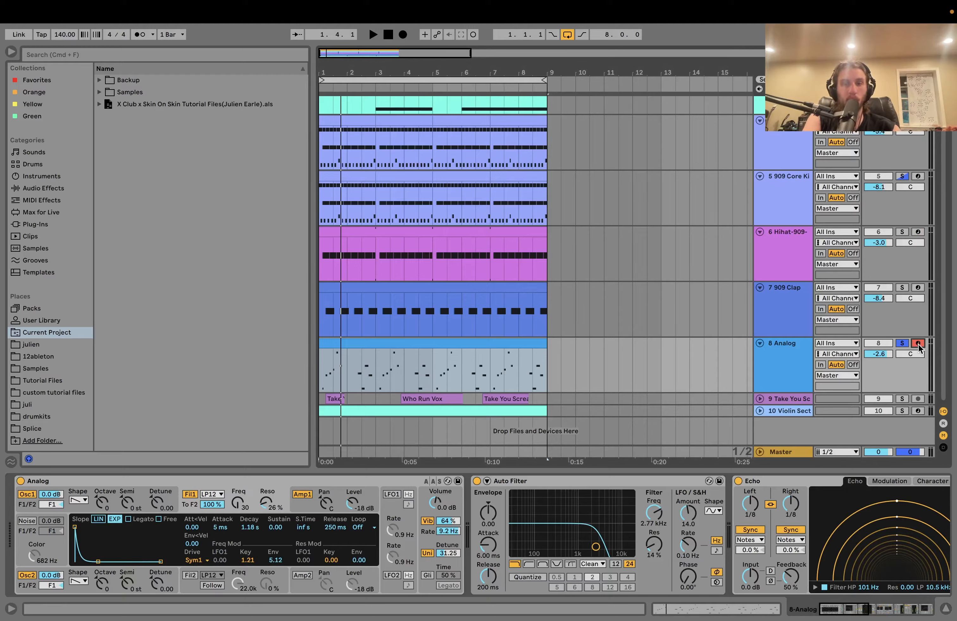
{"action": "key", "text": "a"}
{"action": "key", "text": "z"}
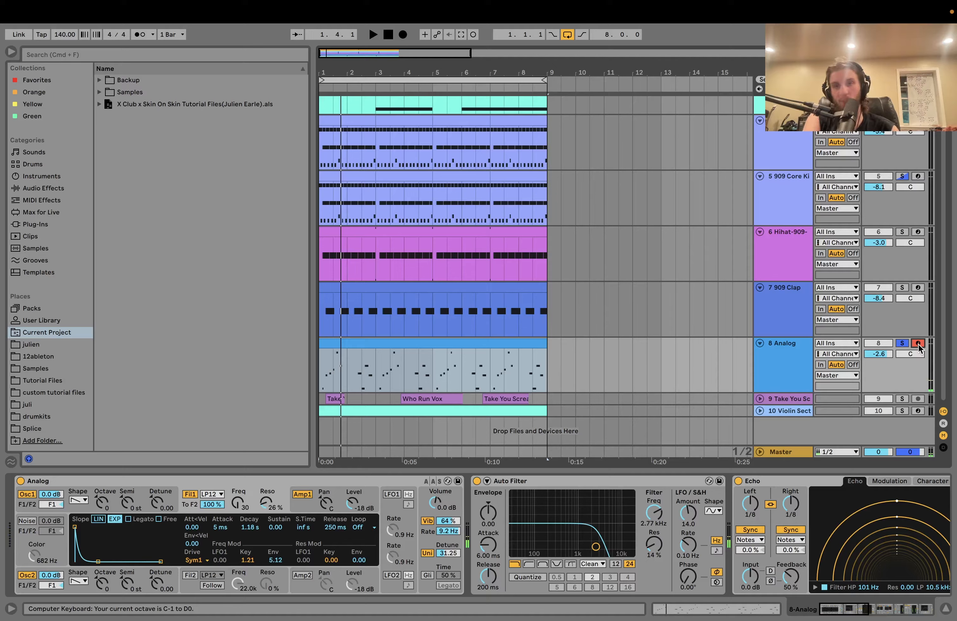
{"action": "key", "text": "x"}
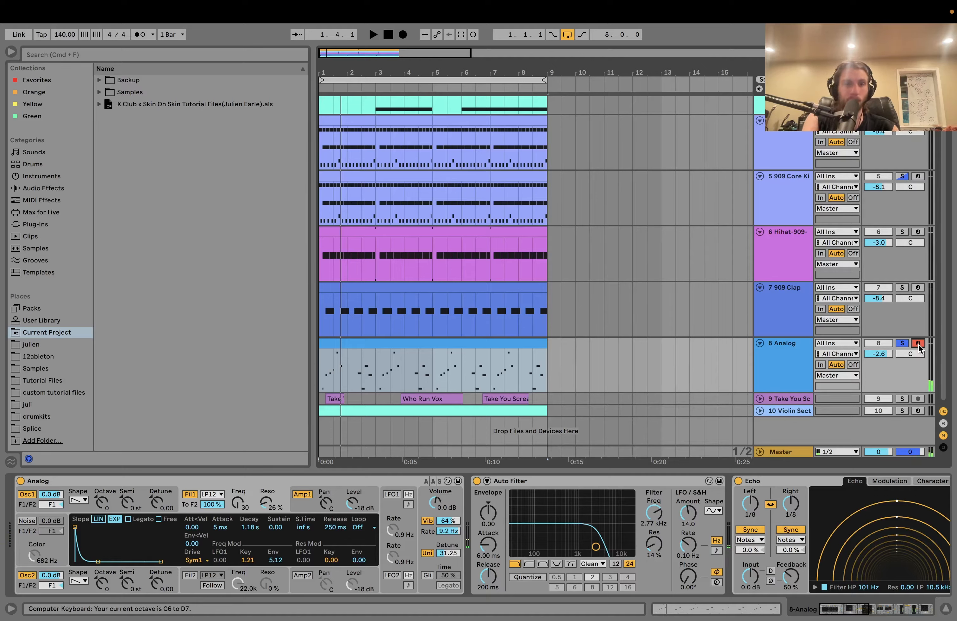
{"action": "key", "text": "space"}
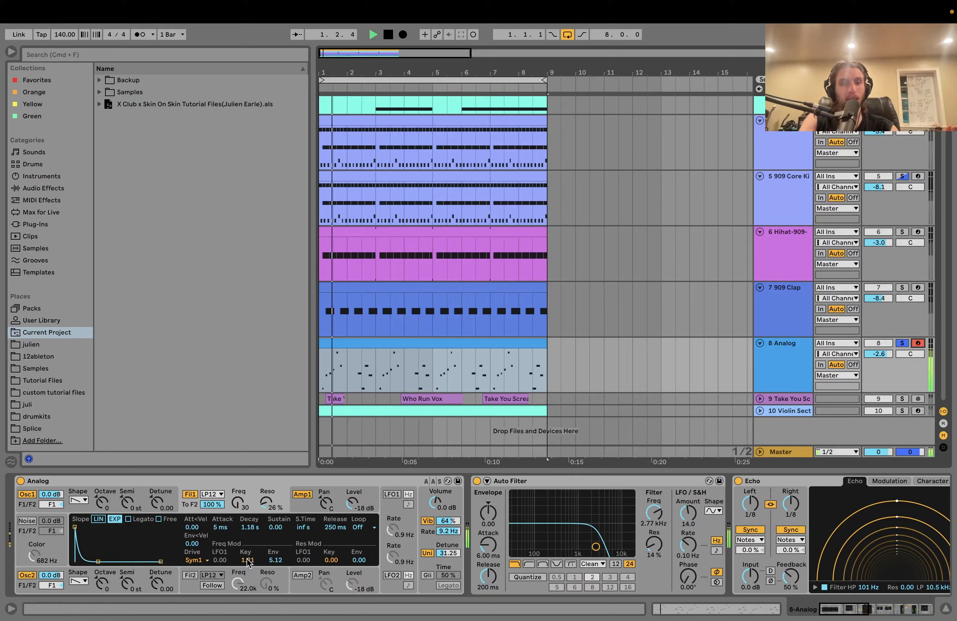
{"action": "key", "text": "space"}
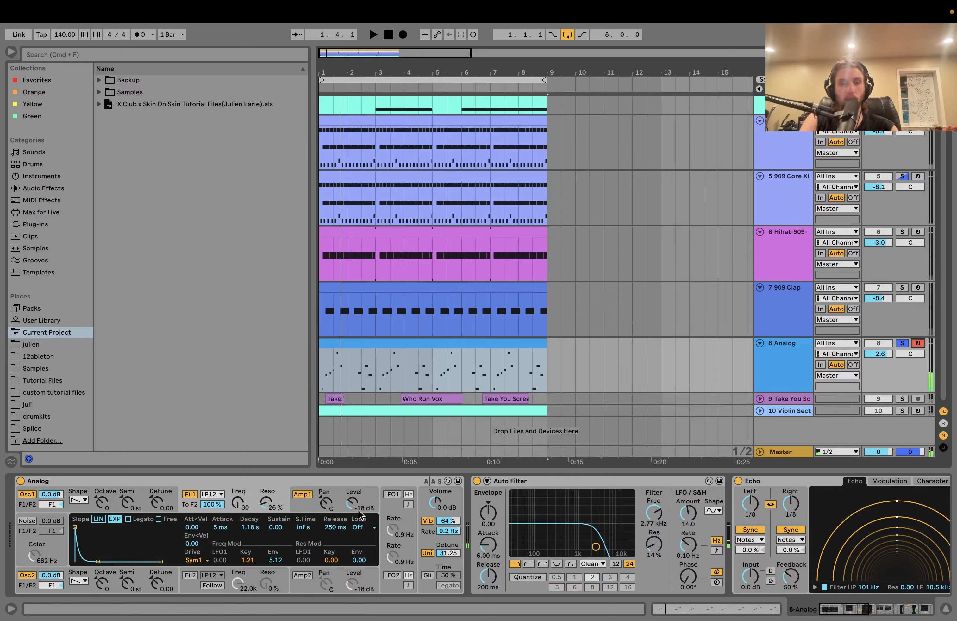
- Display the Analog synth's vibrato and unison settings while the soloed track plays
{"action": "left_click", "coordinate": [301, 513]}
{"action": "left_click", "coordinate": [428, 553]}
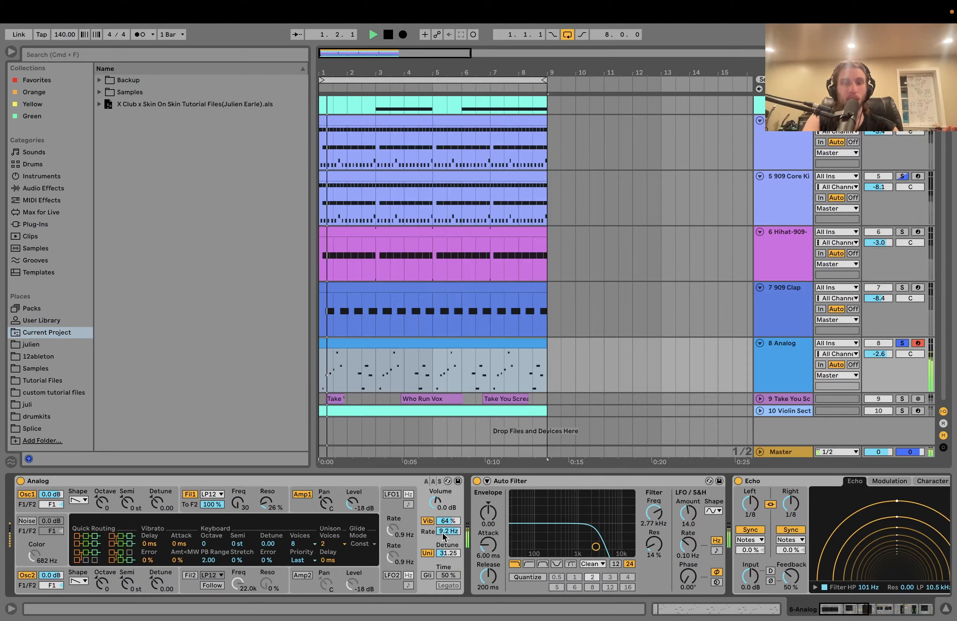
{"action": "key", "text": "space"}
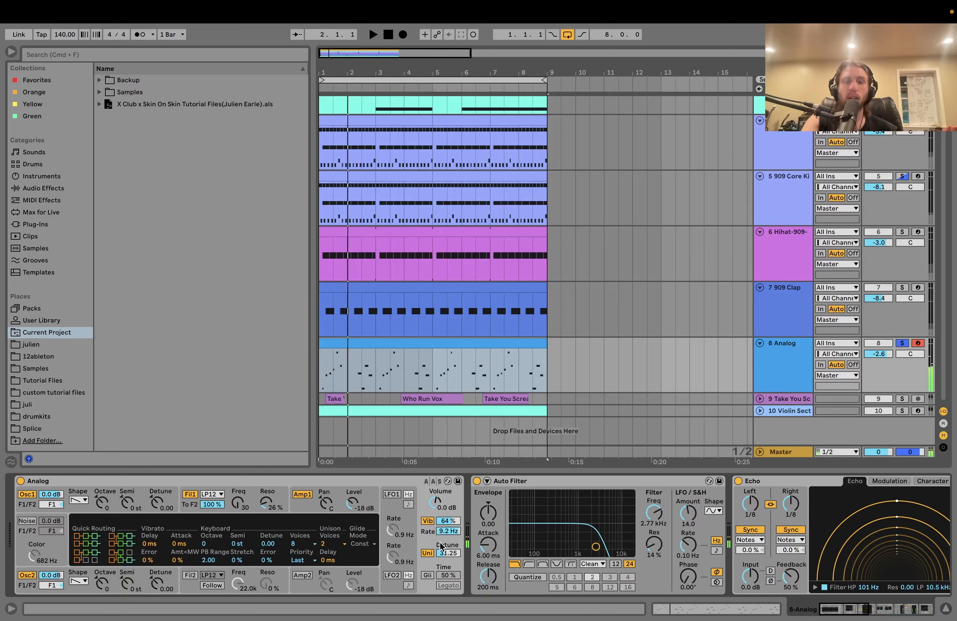
- Examine the Auto Filter, Echo and following effects on the Analog track while playing it in solo
{"action": "scroll", "coordinate": [441, 558], "scroll_direction": "right", "scroll_amount": 10}
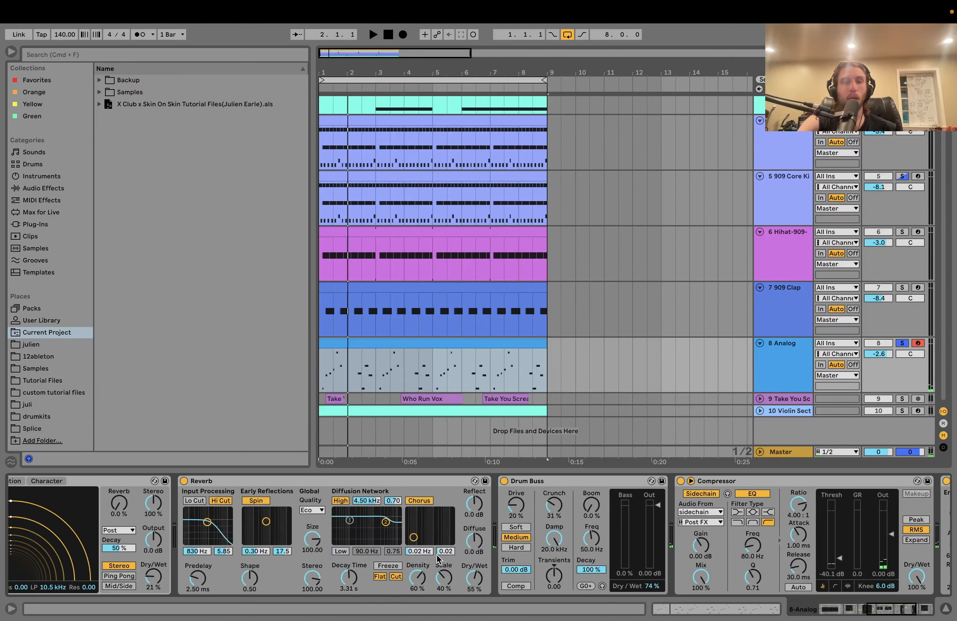
{"action": "scroll", "coordinate": [331, 558], "scroll_direction": "left", "scroll_amount": 9}
{"action": "scroll", "coordinate": [405, 556], "scroll_direction": "right", "scroll_amount": 5}
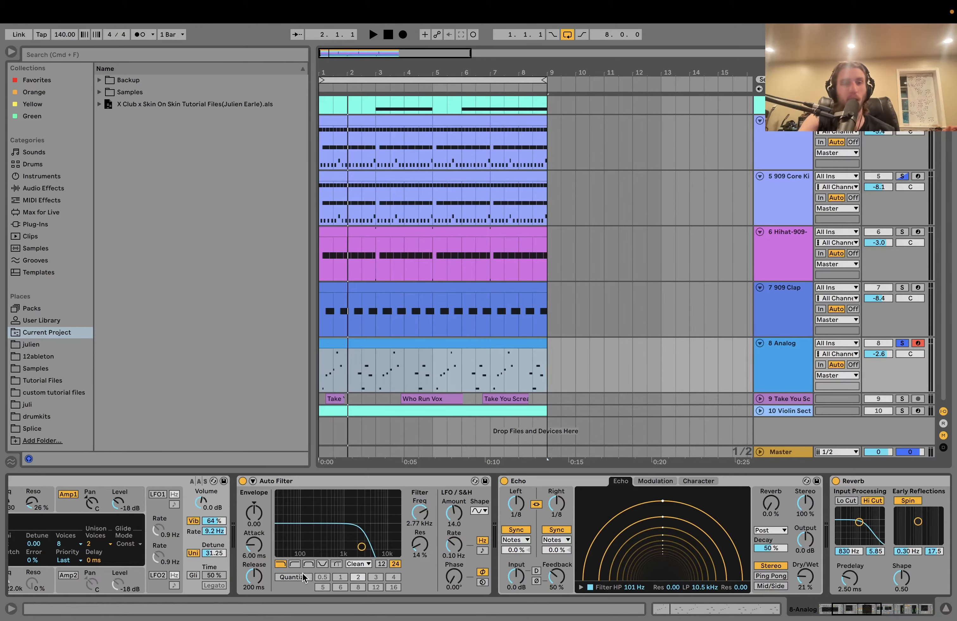
{"action": "scroll", "coordinate": [133, 529], "scroll_direction": "right", "scroll_amount": 4}
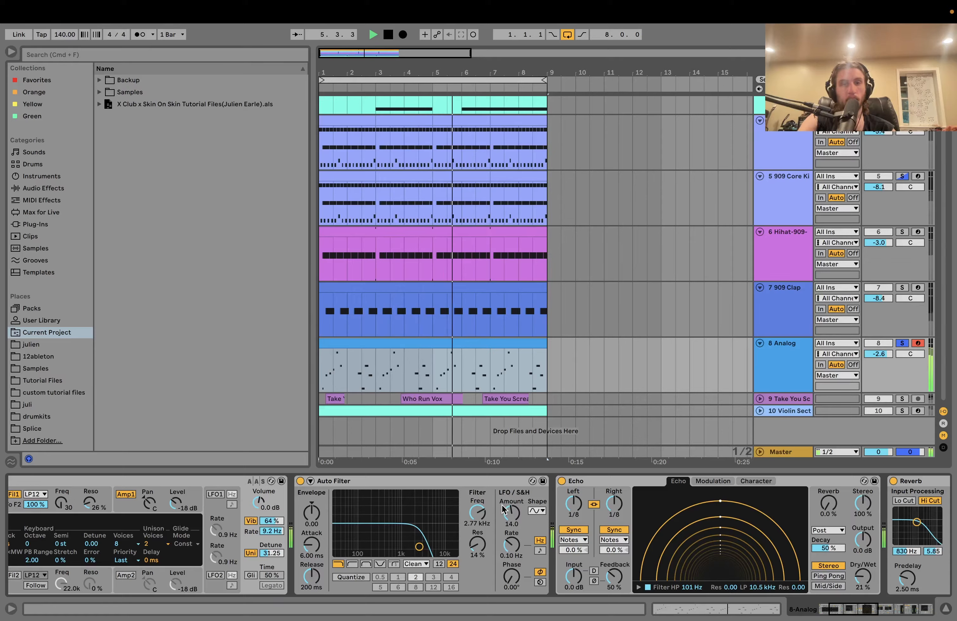
{"action": "key", "text": "space"}
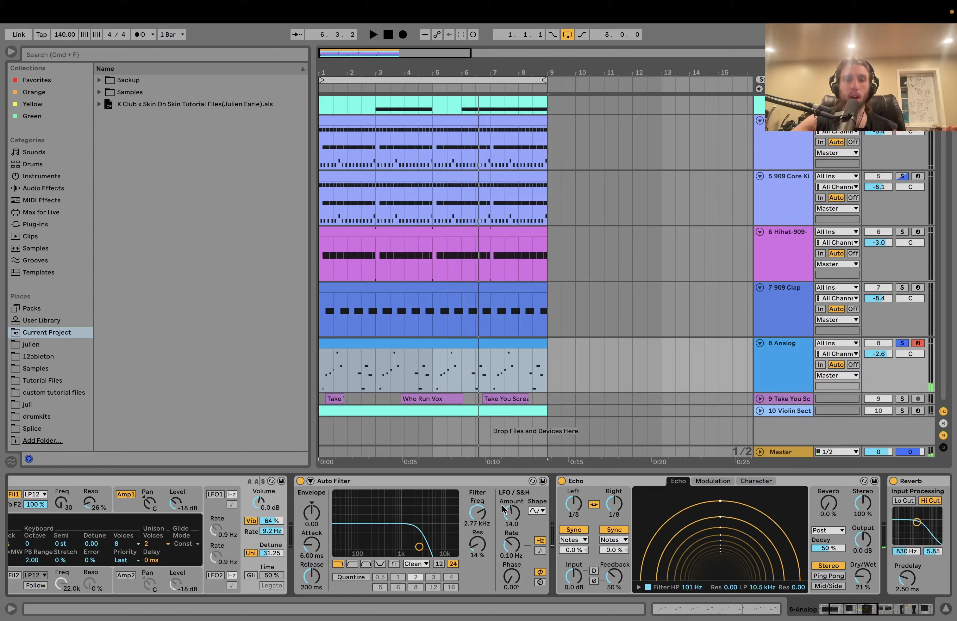
- Turn off solo on the Analog track and play the synth briefly within the full mix
{"action": "left_click", "coordinate": [902, 343]}
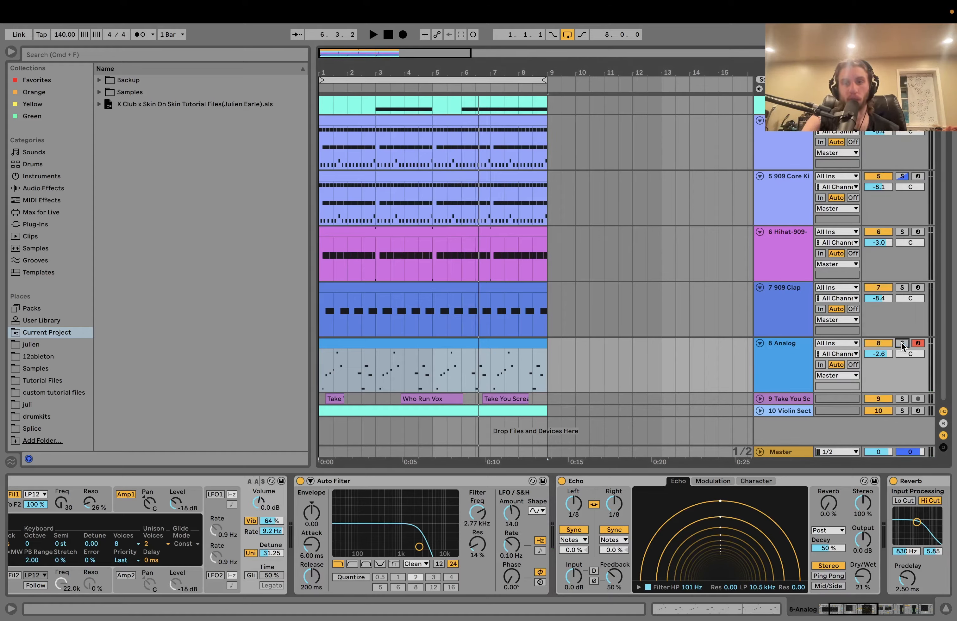
{"action": "key", "text": "space"}
{"action": "key", "text": "space"}
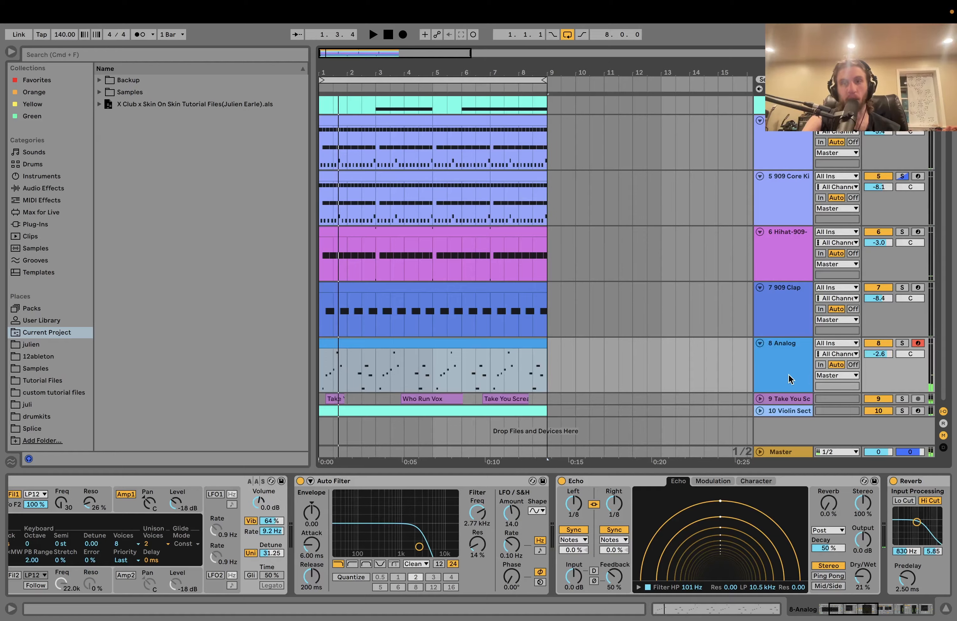
- Examine the Analog track's Reverb, Drum Buss and sidechained Compressor, then play the track within the mix and in solo
{"action": "scroll", "coordinate": [682, 520], "scroll_direction": "right", "scroll_amount": 10}
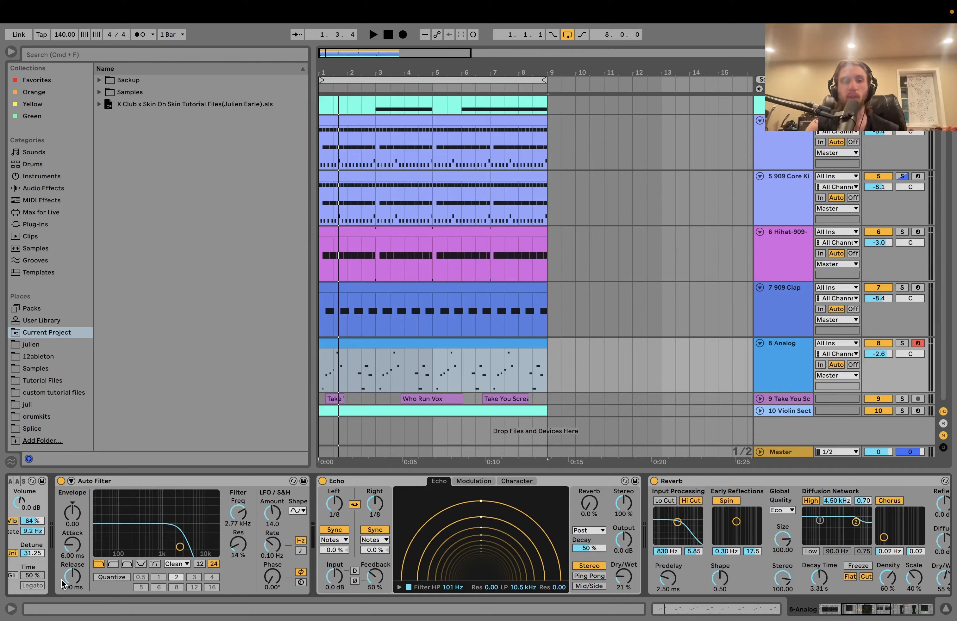
{"action": "scroll", "coordinate": [63, 583], "scroll_direction": "left", "scroll_amount": 5}
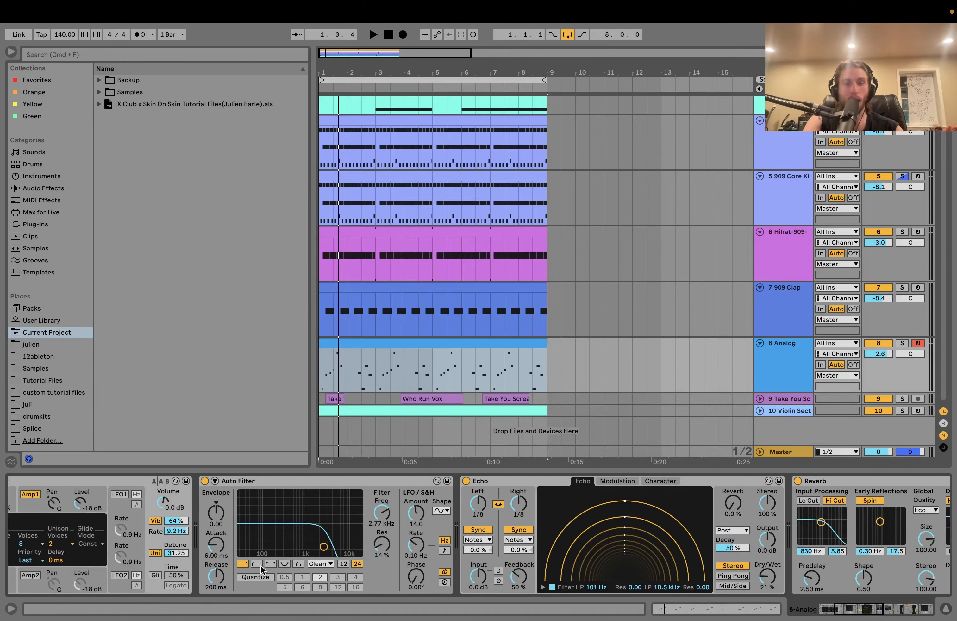
{"action": "scroll", "coordinate": [395, 523], "scroll_direction": "right", "scroll_amount": 10}
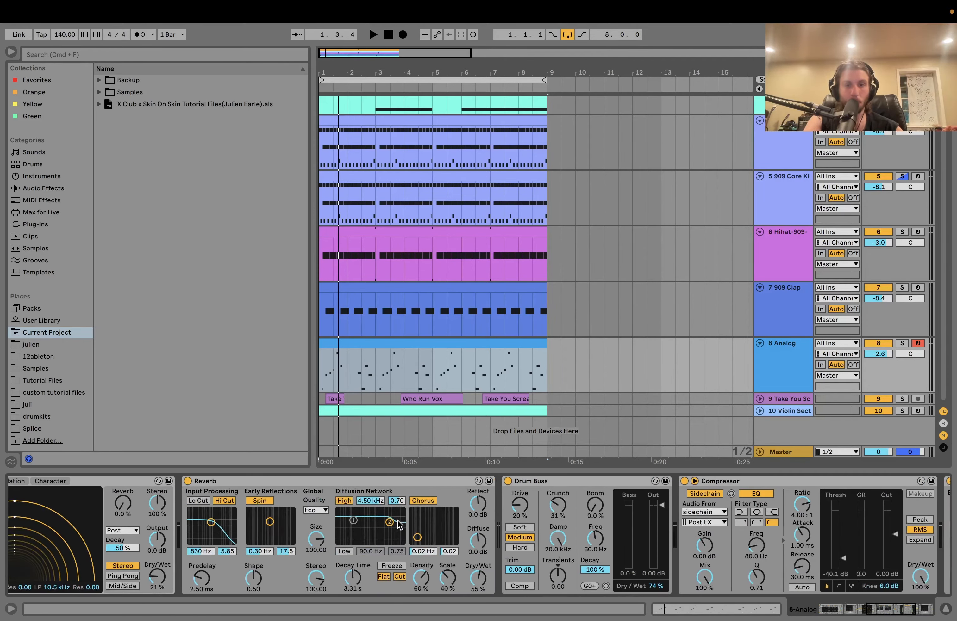
{"action": "scroll", "coordinate": [382, 526], "scroll_direction": "right", "scroll_amount": 3}
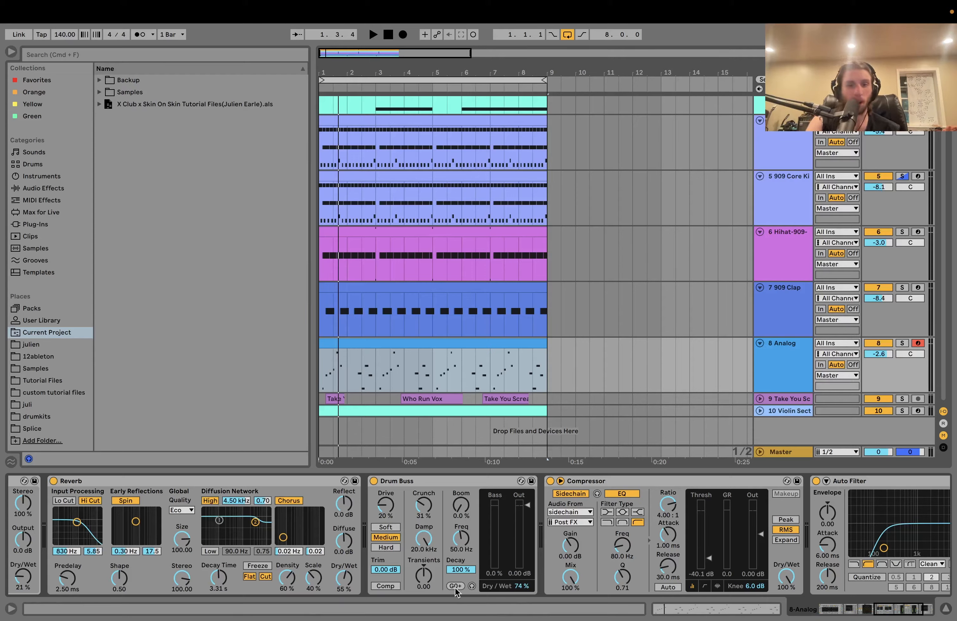
{"action": "key", "text": "space"}
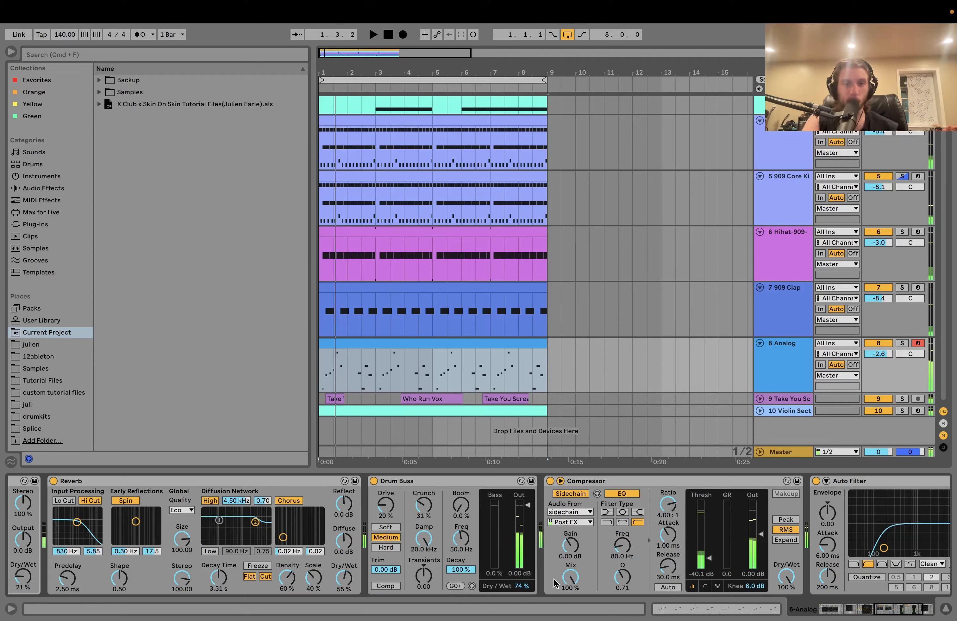
{"action": "left_click", "coordinate": [902, 343]}
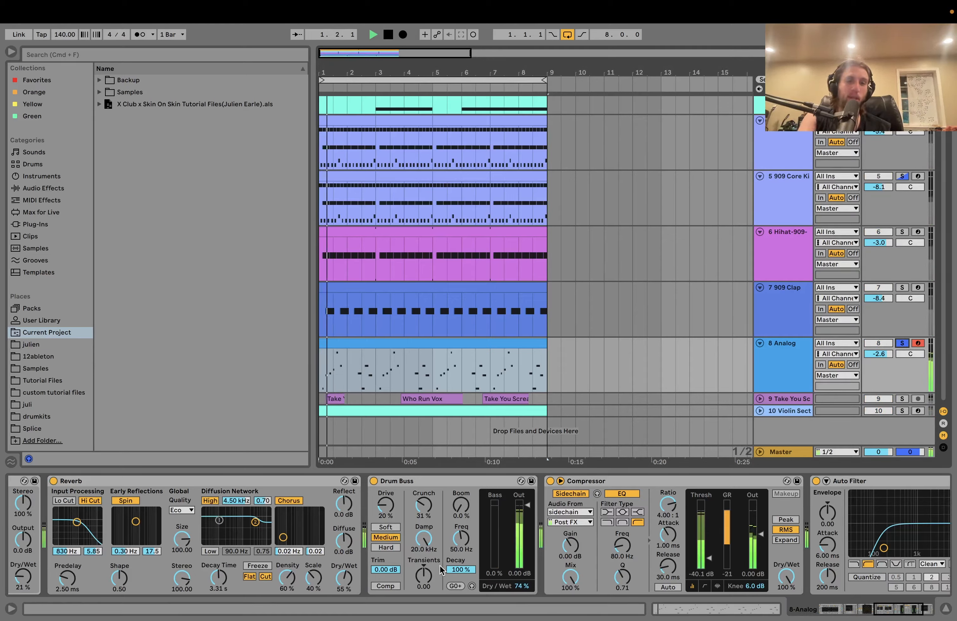
- Examine the remaining effects on the Analog track through the final Auto Filter
{"action": "scroll", "coordinate": [440, 565], "scroll_direction": "right", "scroll_amount": 3}
{"action": "scroll", "coordinate": [439, 566], "scroll_direction": "right", "scroll_amount": 2}
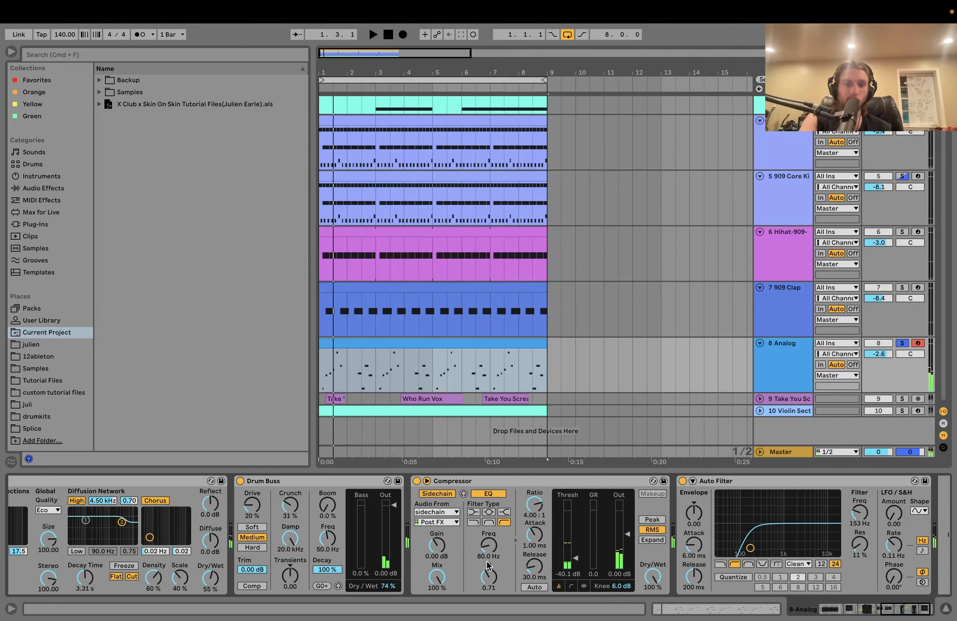
{"action": "scroll", "coordinate": [463, 565], "scroll_direction": "right", "scroll_amount": 2}
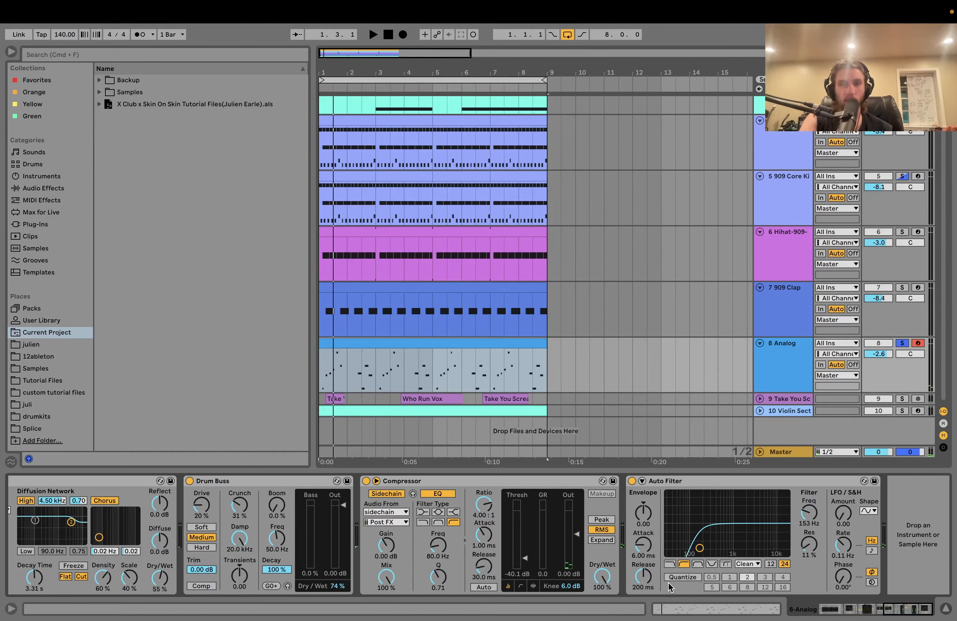
- Solo and unfold the Take You Scream vocal track, then play through its vocal clips
{"action": "left_click", "coordinate": [900, 399]}
{"action": "left_click", "coordinate": [760, 399]}
{"action": "left_click", "coordinate": [780, 396]}
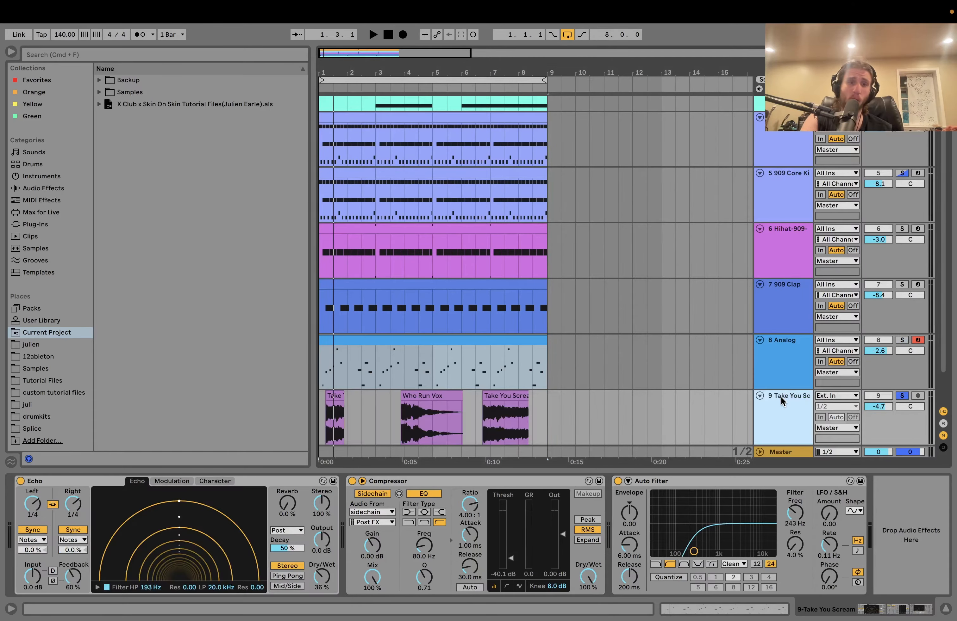
{"action": "key", "text": "space"}
{"action": "scroll", "coordinate": [549, 404], "scroll_direction": "down", "scroll_amount": 2}
{"action": "left_click", "coordinate": [444, 355]}
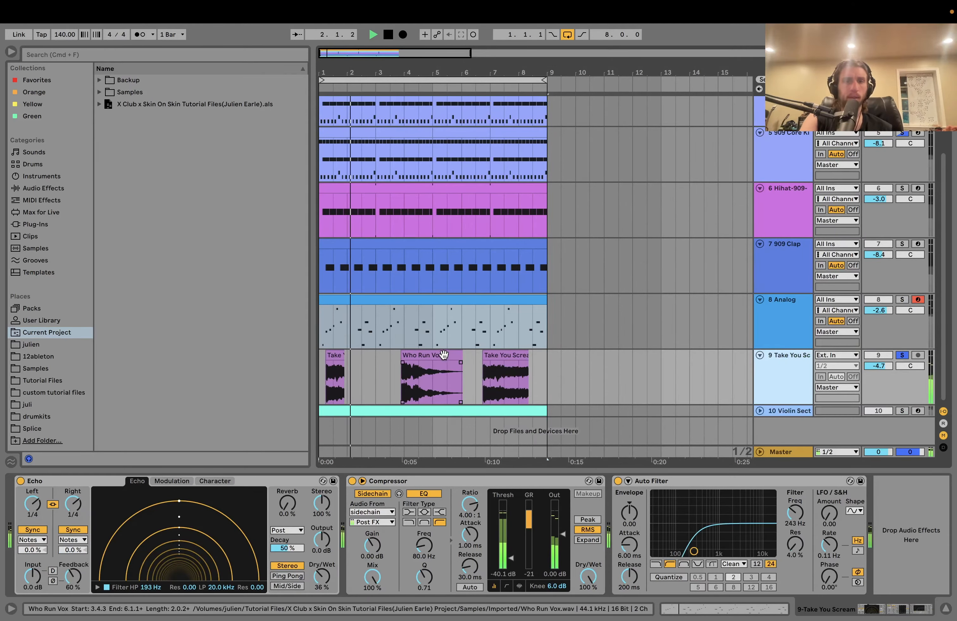
{"action": "left_click", "coordinate": [497, 355]}
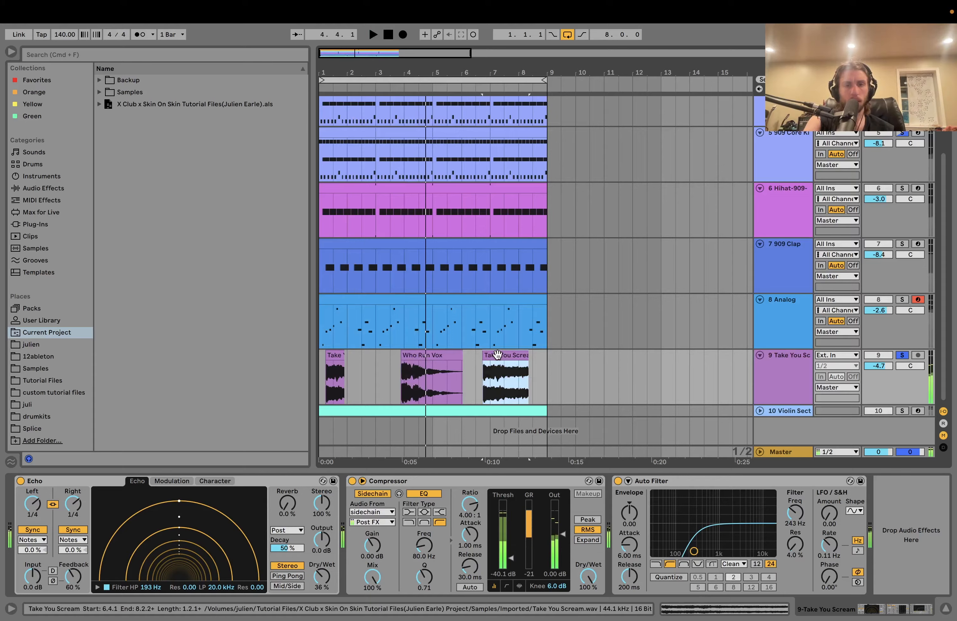
{"action": "key", "text": "space"}
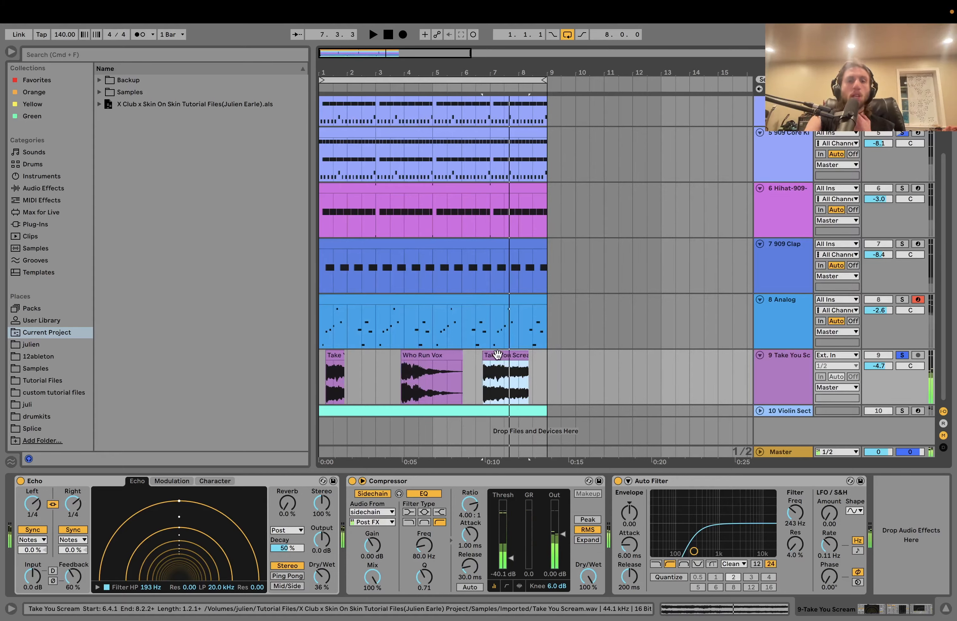
- Open the first Take You Scream clip's sample settings and audition the first vocal clips in solo
{"action": "double_click", "coordinate": [334, 357]}
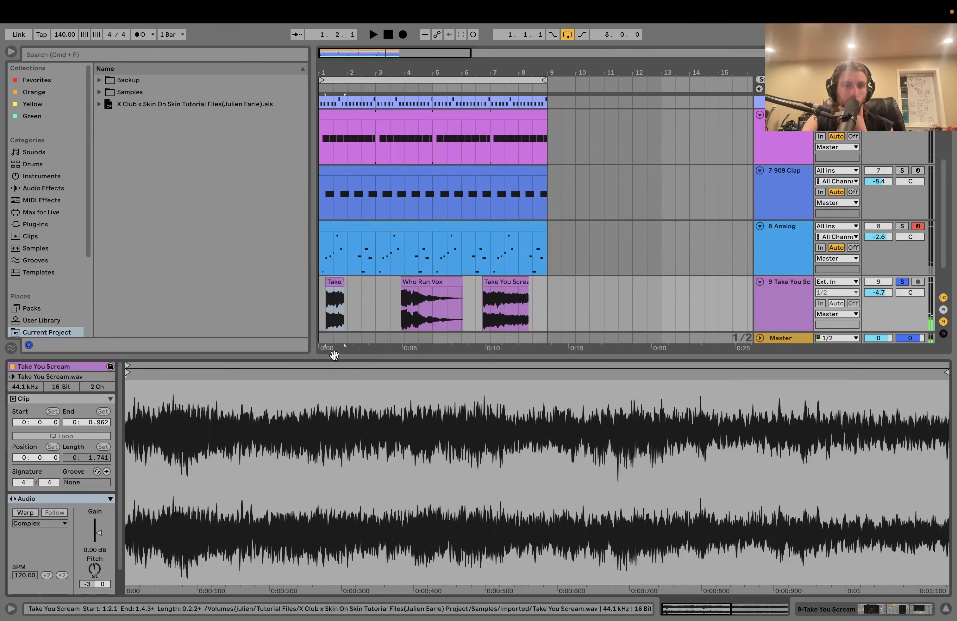
{"action": "left_click", "coordinate": [421, 283]}
{"action": "key", "text": "space"}
{"action": "left_click", "coordinate": [333, 279]}
{"action": "key", "text": "space"}
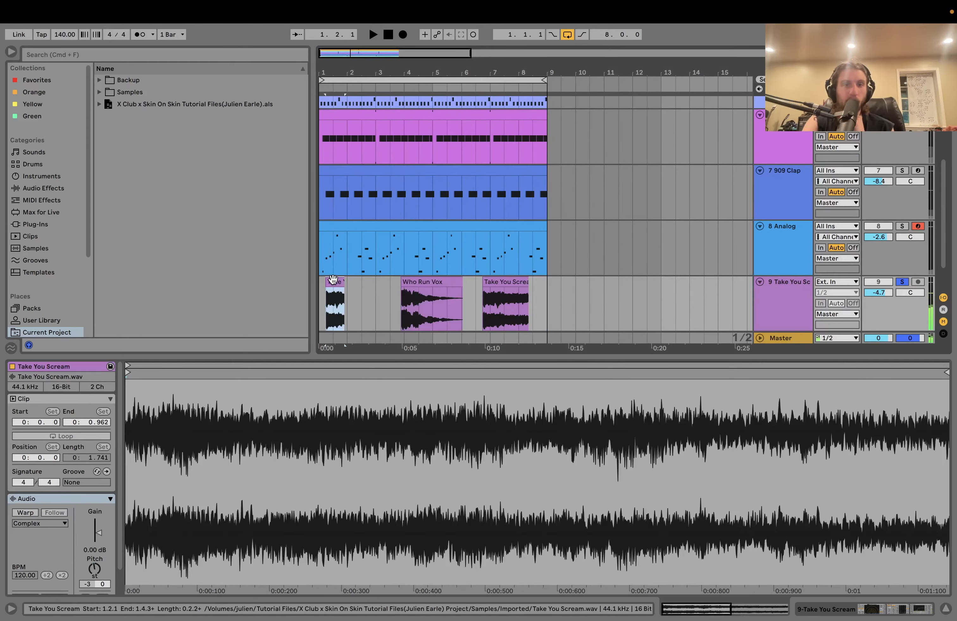
{"action": "key", "text": "space"}
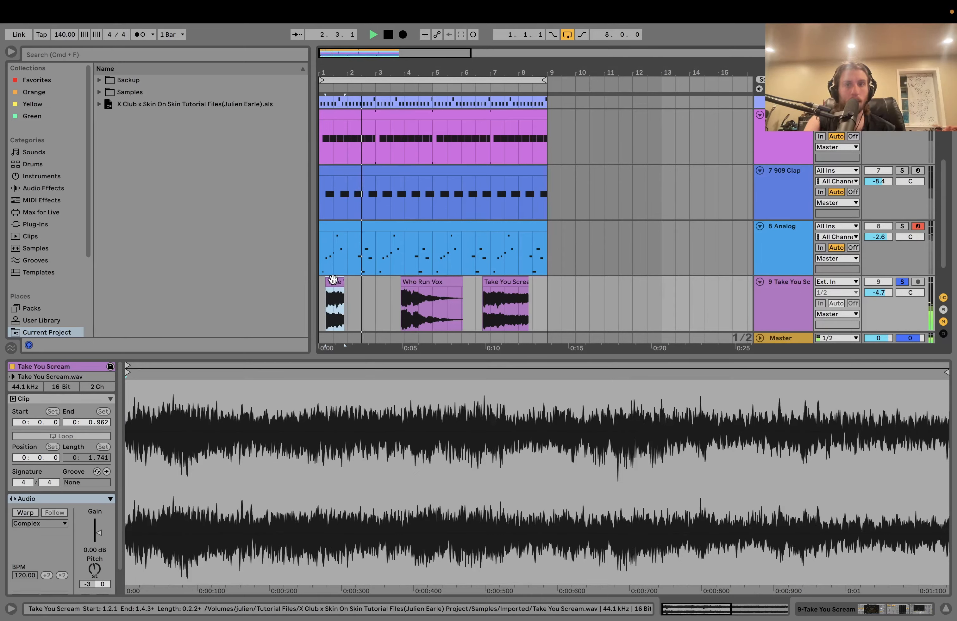
- Play the first Take You Scream clip in the full mix, then audition the Who Run Vox clip
{"action": "key", "text": "space"}
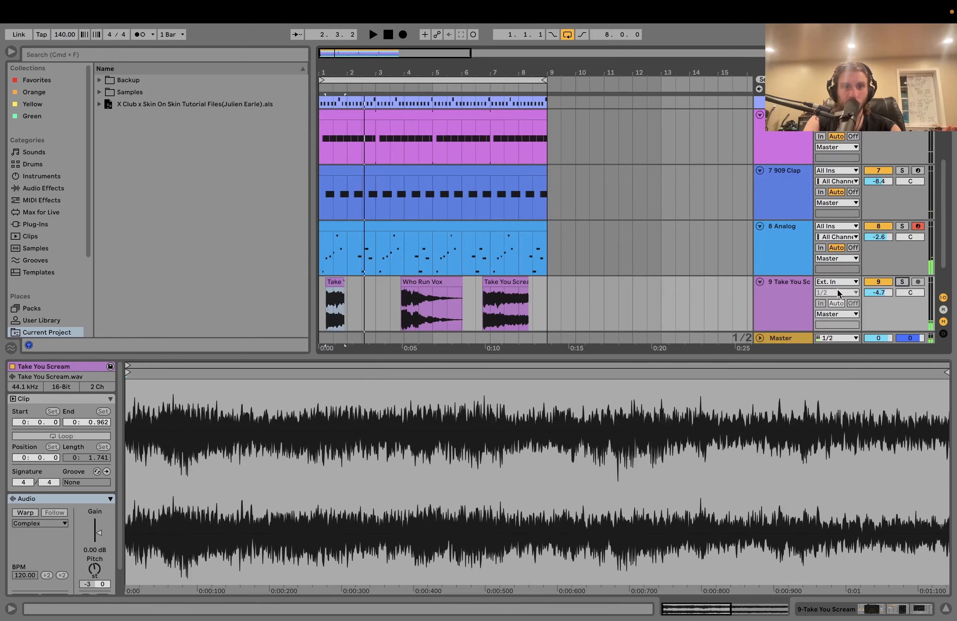
{"action": "key", "text": "space"}
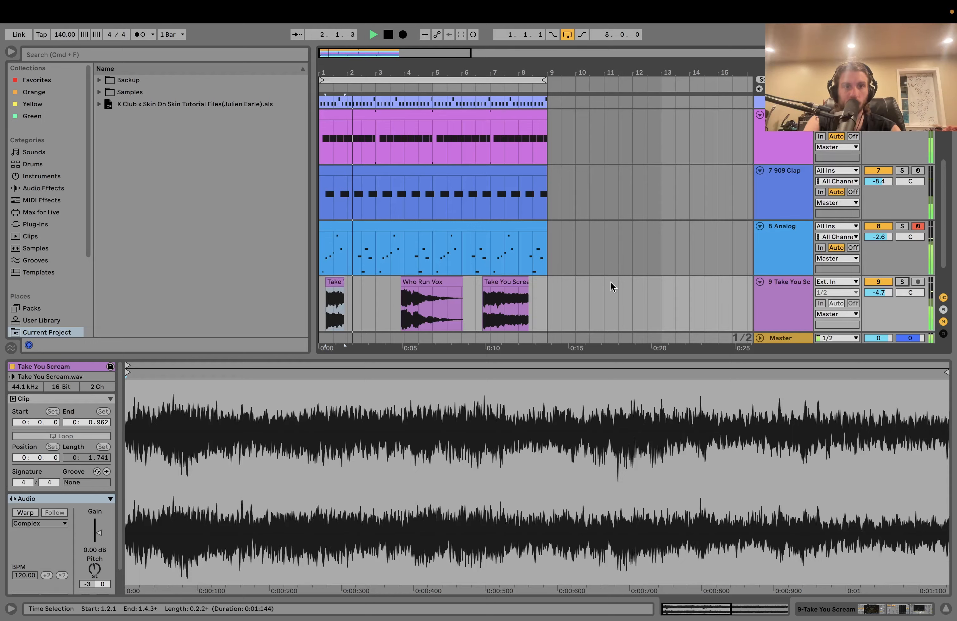
{"action": "key", "text": "space"}
{"action": "left_click", "coordinate": [433, 283]}
{"action": "key", "text": "space"}
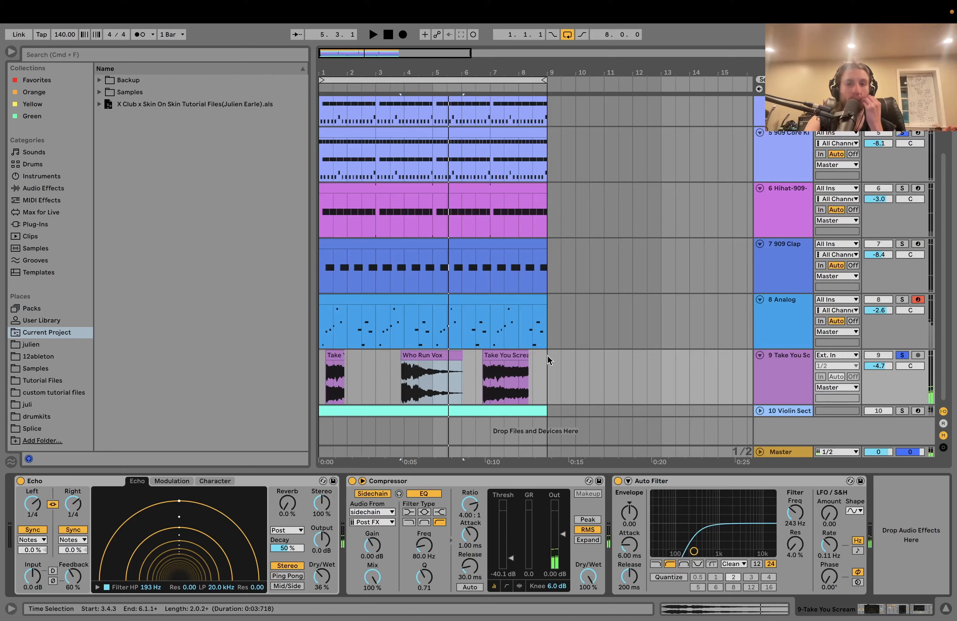
- Play the first and last Take You Scream clips in solo to compare them
{"action": "left_click", "coordinate": [492, 356]}
{"action": "left_click", "coordinate": [336, 355]}
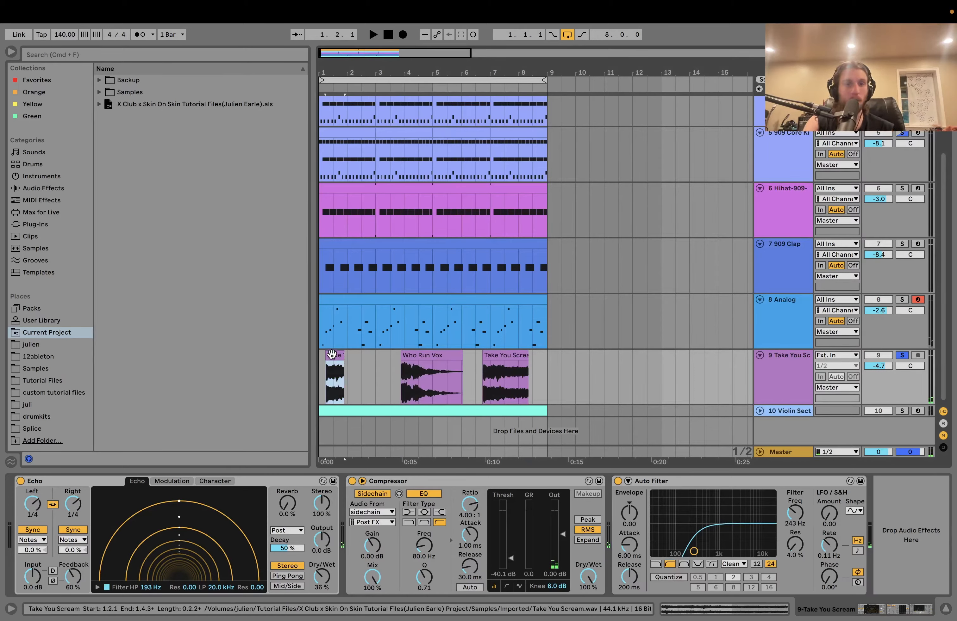
{"action": "key", "text": "space"}
{"action": "left_click", "coordinate": [507, 355]}
{"action": "key", "text": "space"}
{"action": "key", "text": "space"}
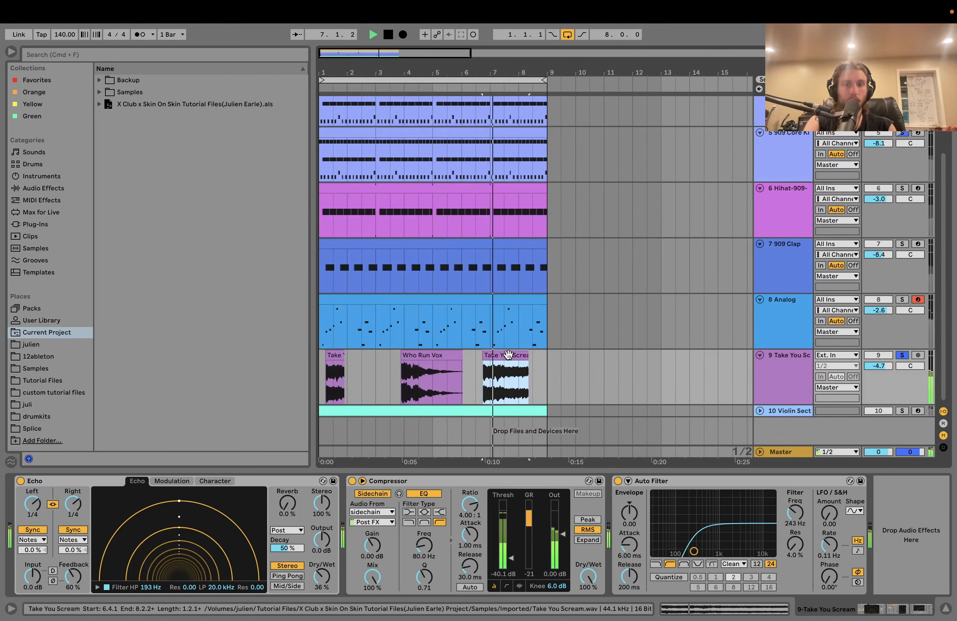
- Compare the Pitch settings of the last and first Take You Scream clips, then play the last one again
{"action": "double_click", "coordinate": [508, 355]}
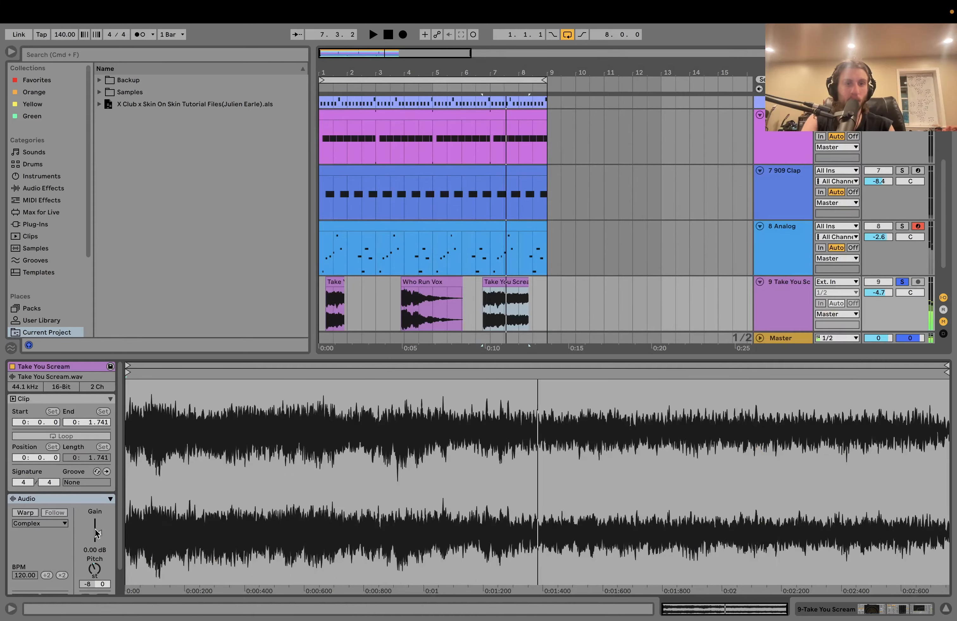
{"action": "left_click", "coordinate": [335, 281]}
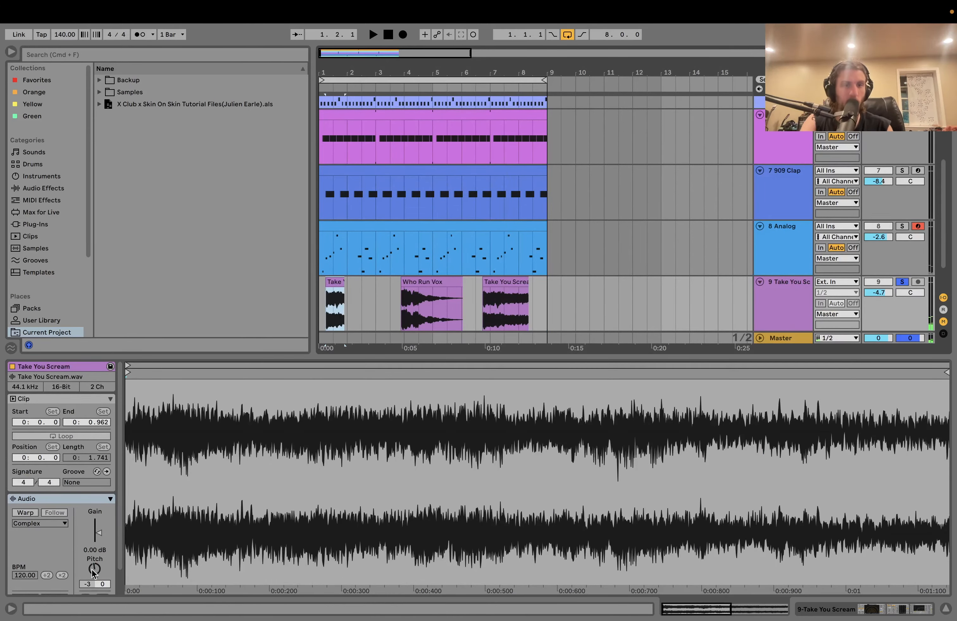
{"action": "left_click", "coordinate": [502, 282]}
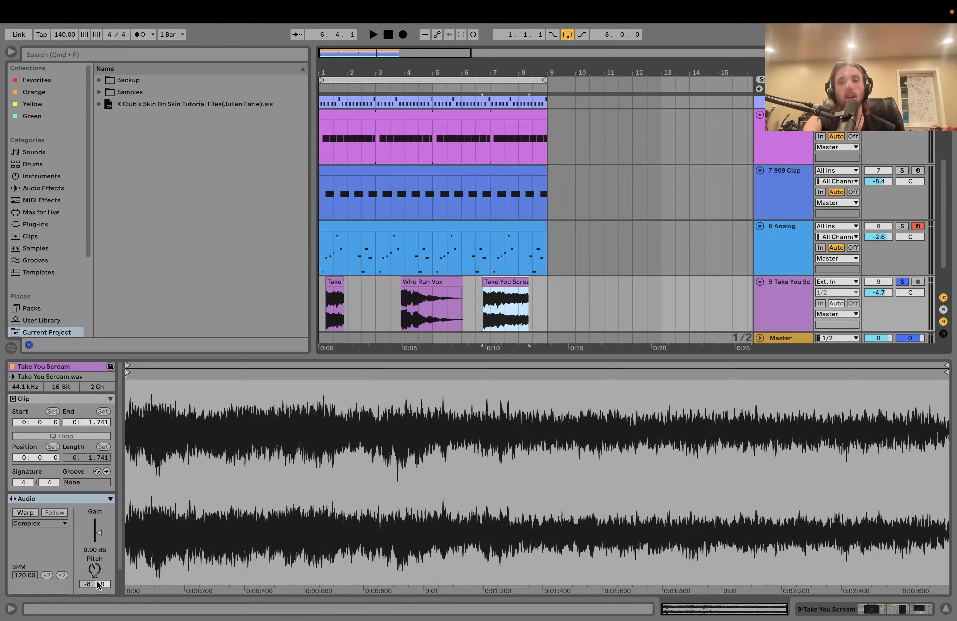
{"action": "key", "text": "space"}
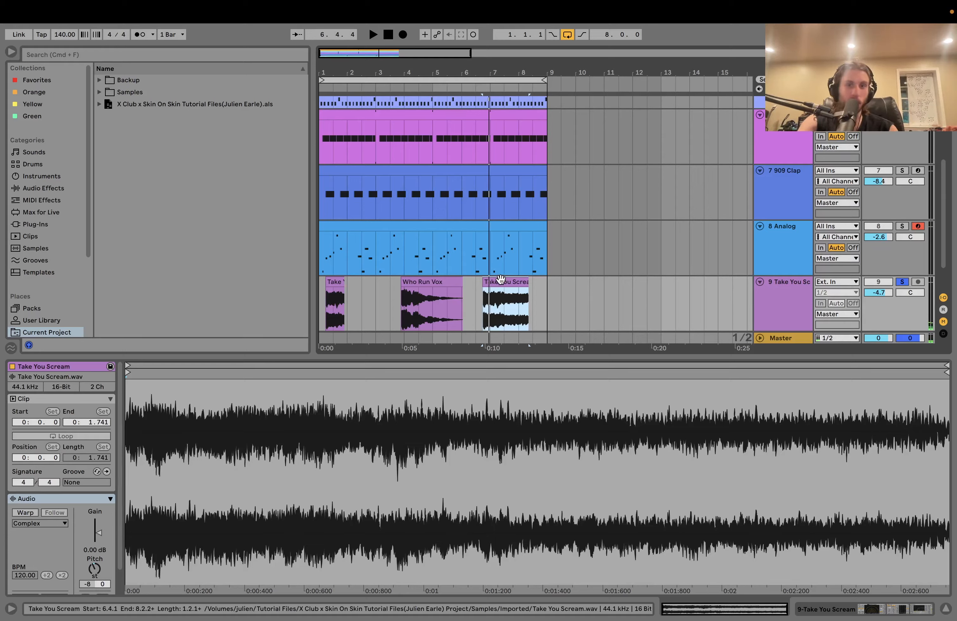
- Turn off solo on the vocal track and play the full mix from bar 1
{"action": "left_click", "coordinate": [901, 282]}
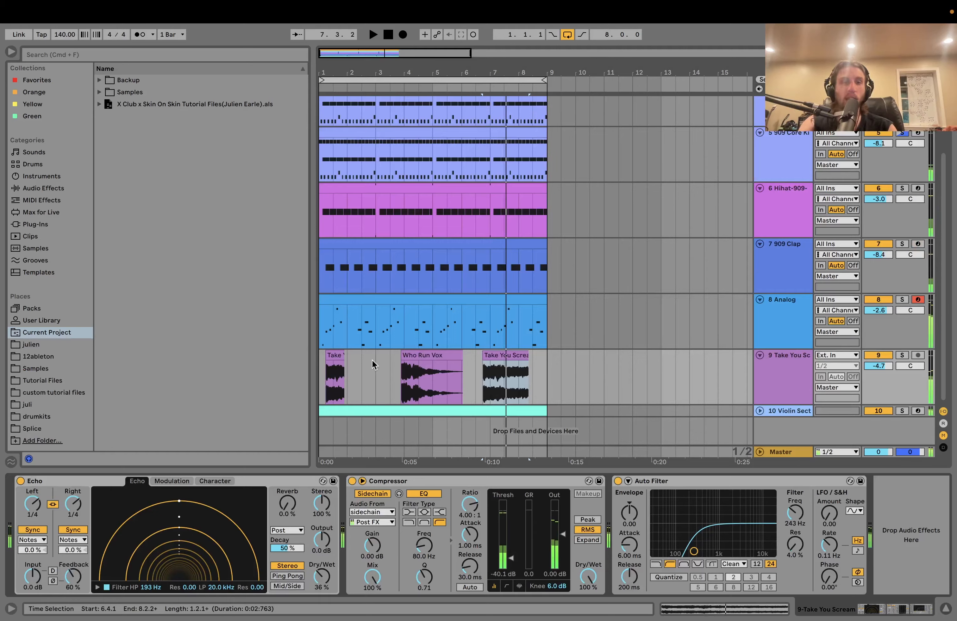
{"action": "left_click", "coordinate": [318, 371]}
{"action": "key", "text": "space"}
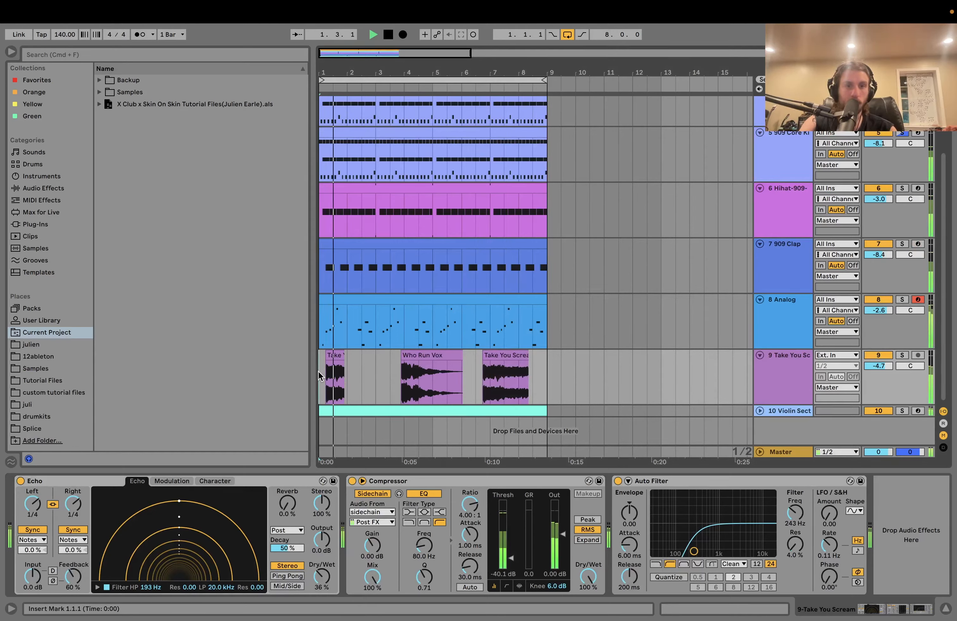
{"action": "key", "text": "space"}
{"action": "left_click", "coordinate": [327, 371]}
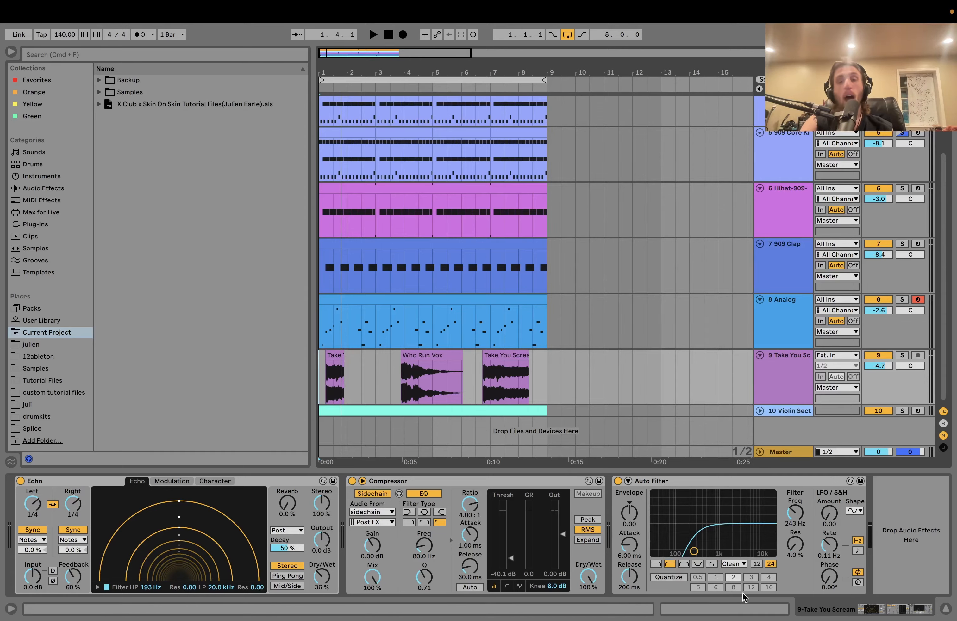
- View the Violin Section track's devices briefly, then return to the vocal track's effects
{"action": "left_click", "coordinate": [785, 410]}
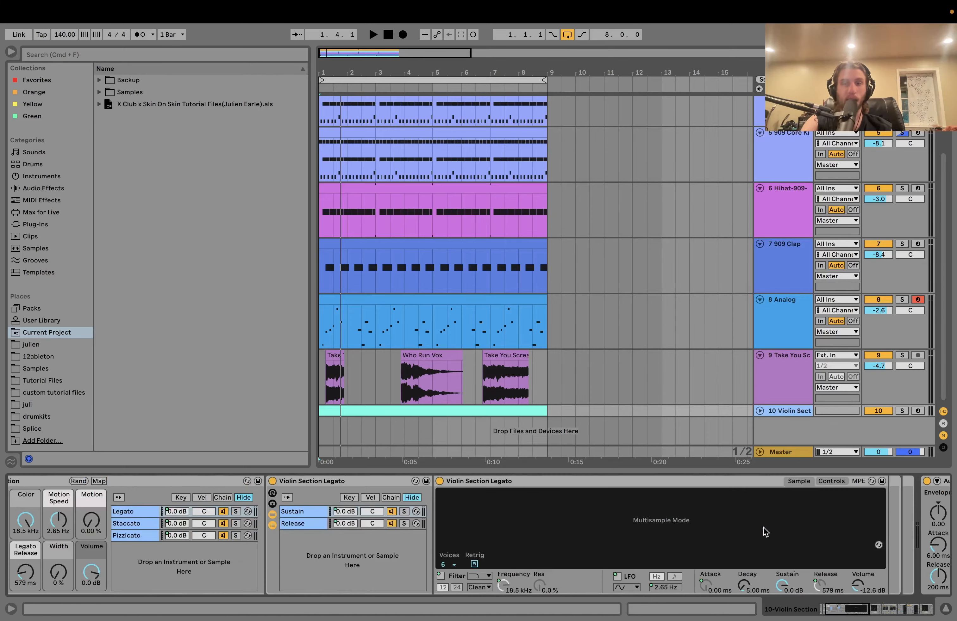
{"action": "left_click", "coordinate": [784, 376]}
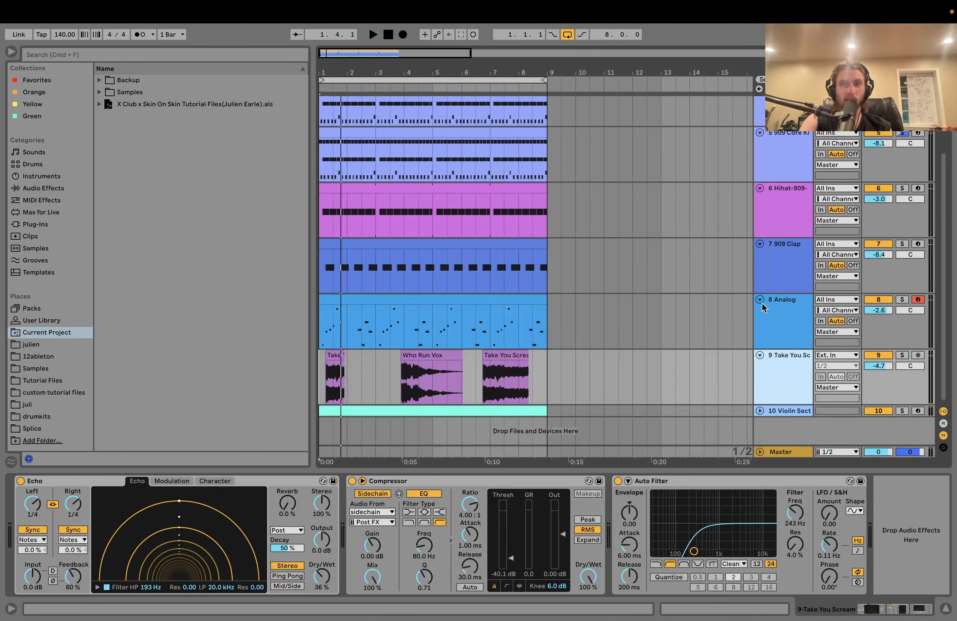
{"action": "scroll", "coordinate": [768, 339], "scroll_direction": "up", "scroll_amount": 5}
{"action": "scroll", "coordinate": [768, 339], "scroll_direction": "down", "scroll_amount": 5}
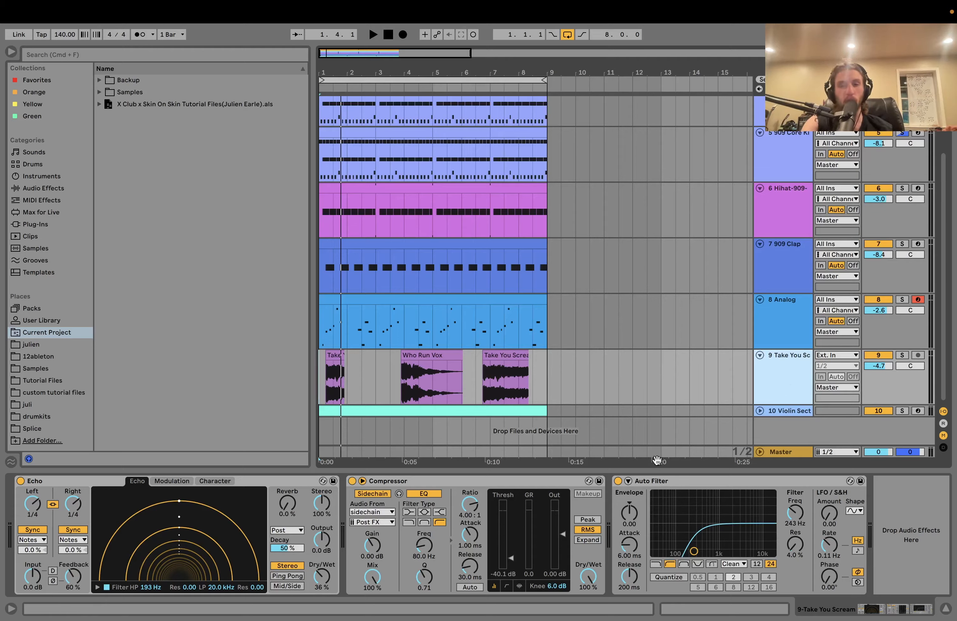
- Compare the vocals in the full mix with the track's Auto Filter bypassed and re-enabled
{"action": "left_click", "coordinate": [618, 481]}
{"action": "key", "text": "space"}
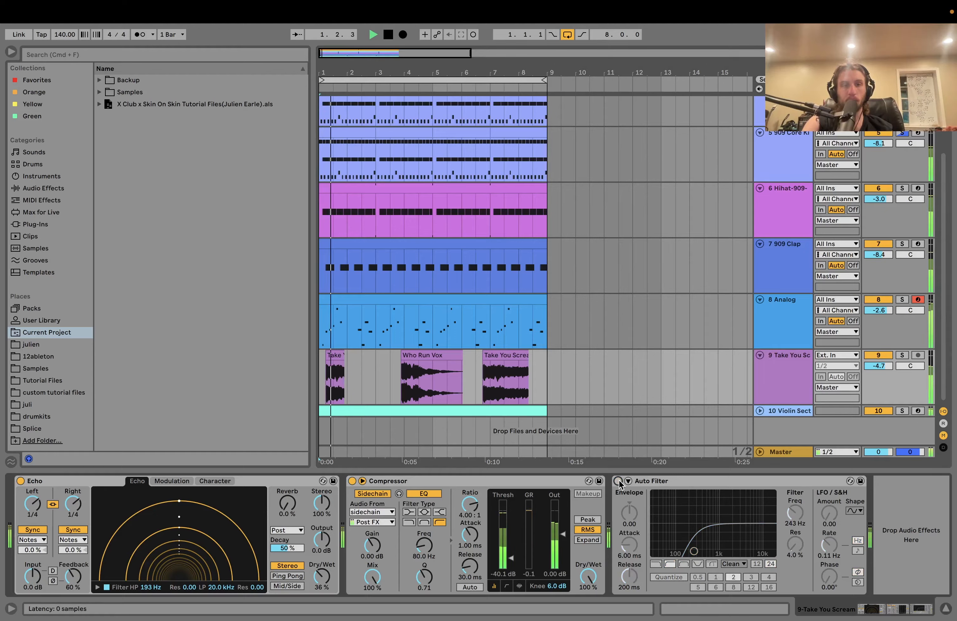
{"action": "key", "text": "space"}
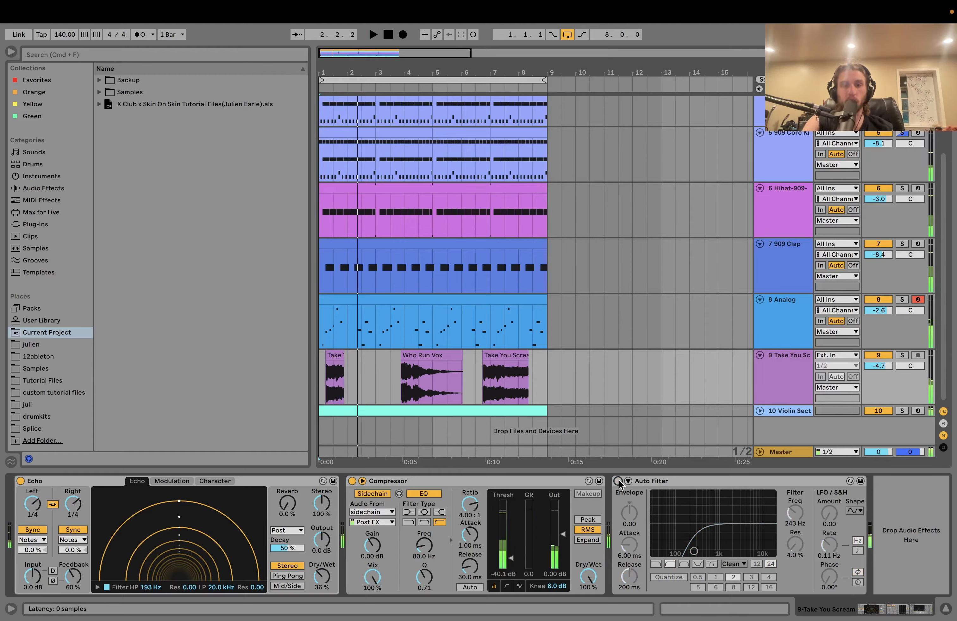
{"action": "left_click", "coordinate": [618, 481]}
{"action": "left_click", "coordinate": [618, 482]}
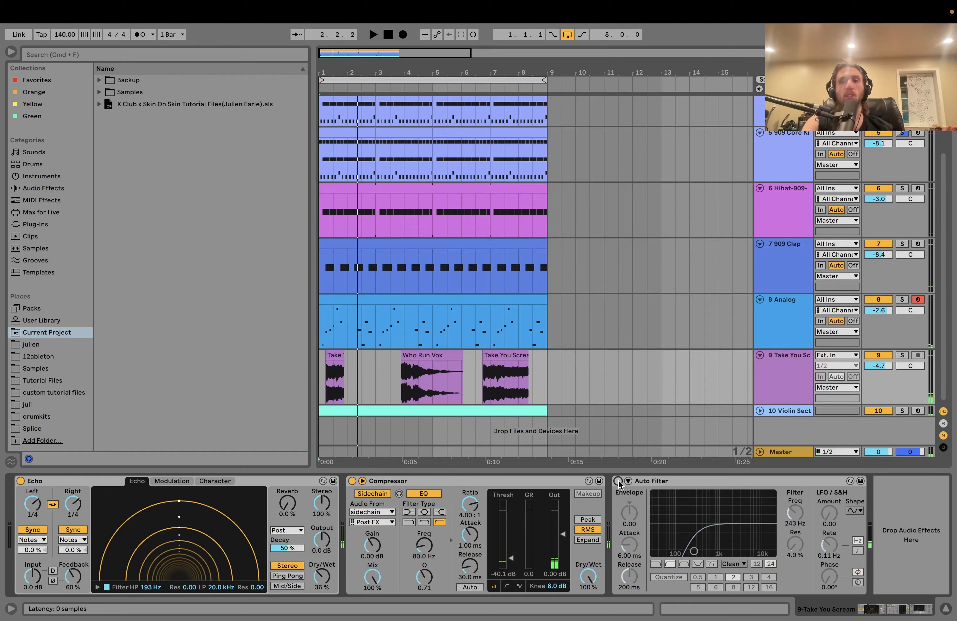
{"action": "key", "text": "space"}
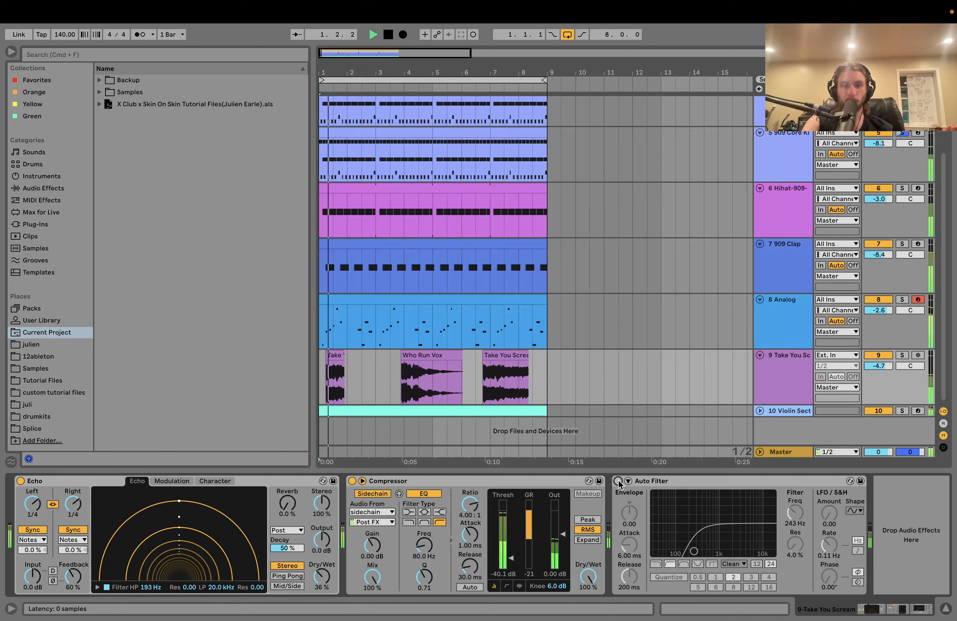
{"action": "left_click", "coordinate": [617, 481]}
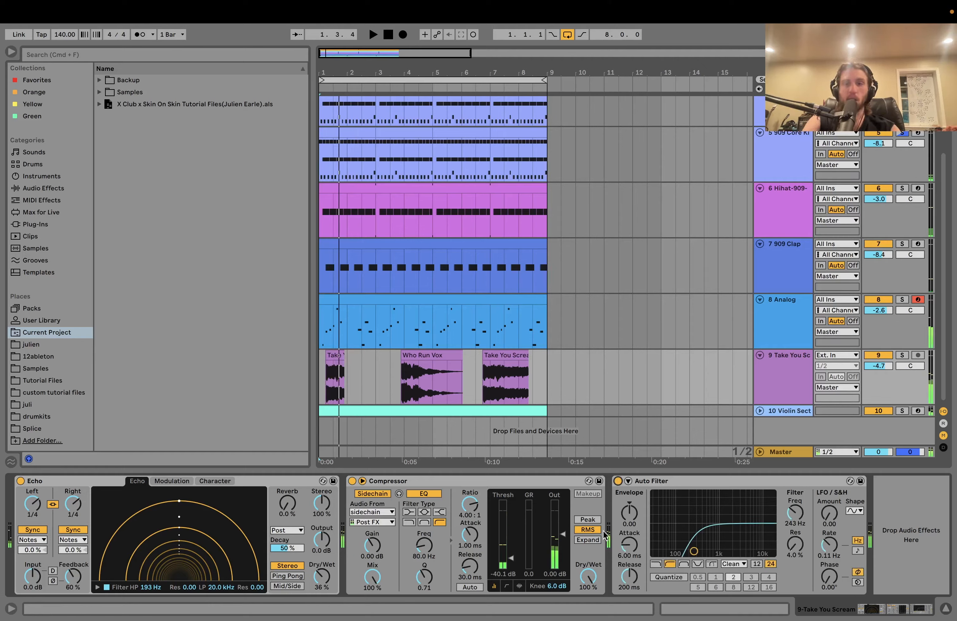
{"action": "key", "text": "space"}
{"action": "key", "text": "space"}
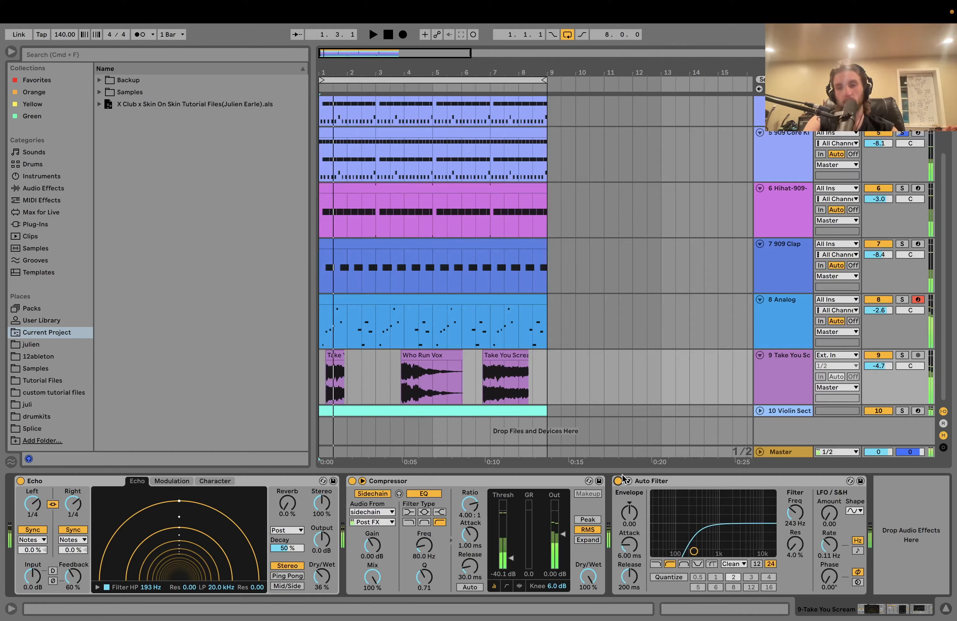
- Solo and unfold the Violin Section track, then open its MIDI clip to show the chord notes
{"action": "left_click", "coordinate": [901, 411]}
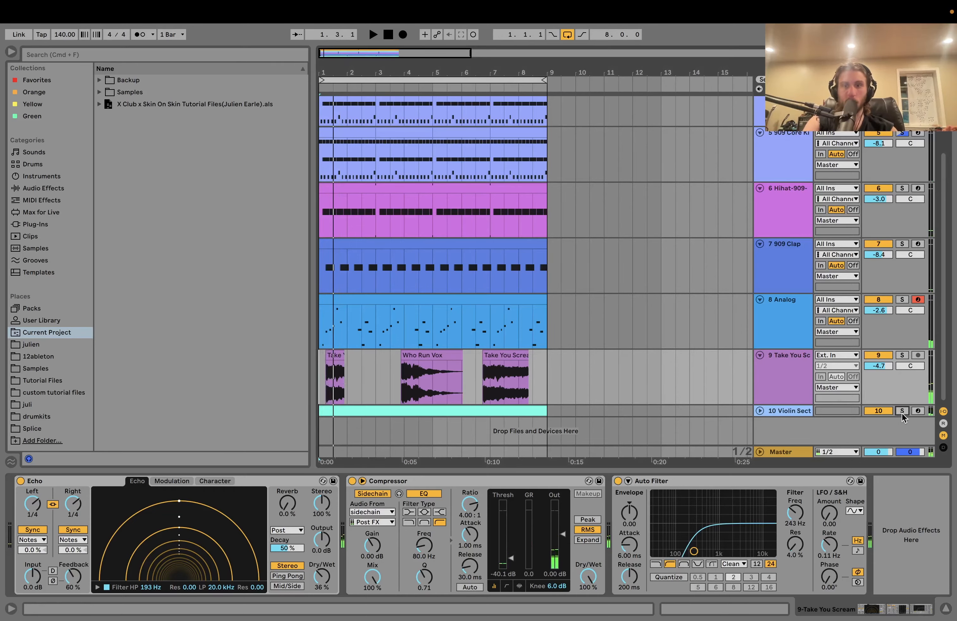
{"action": "left_click", "coordinate": [798, 376]}
{"action": "left_click", "coordinate": [760, 410]}
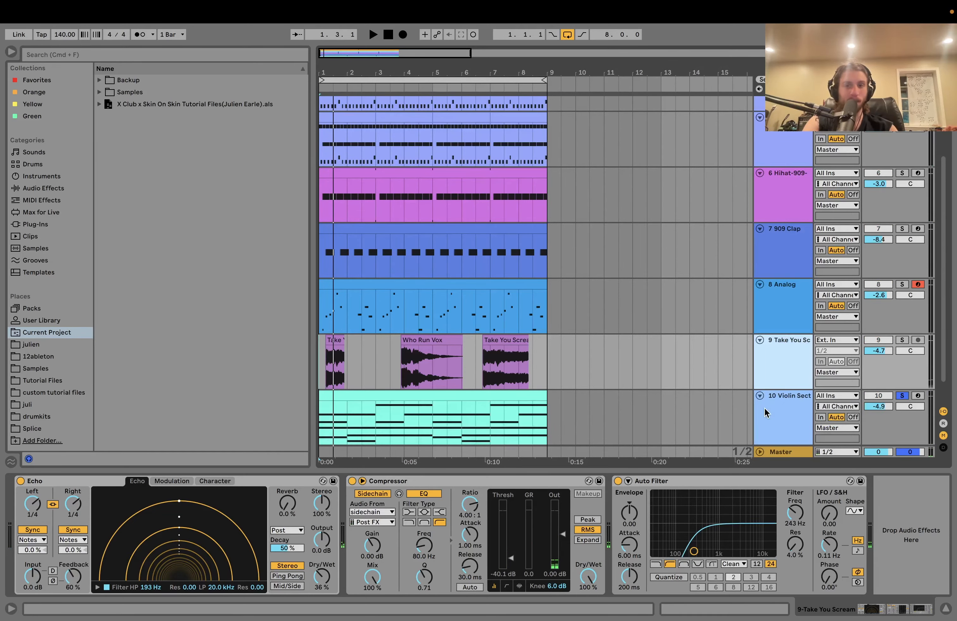
{"action": "left_click", "coordinate": [785, 405]}
{"action": "double_click", "coordinate": [463, 402]}
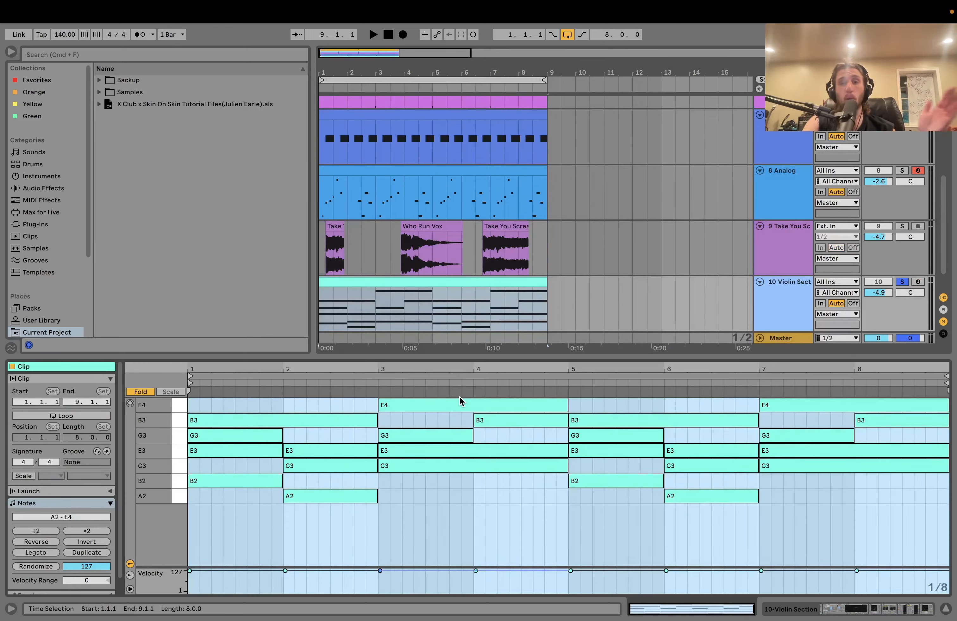
- Play the soloed violin chords, turn off note folding in the clip, and show the Violin Section track's devices
{"action": "key", "text": "space"}
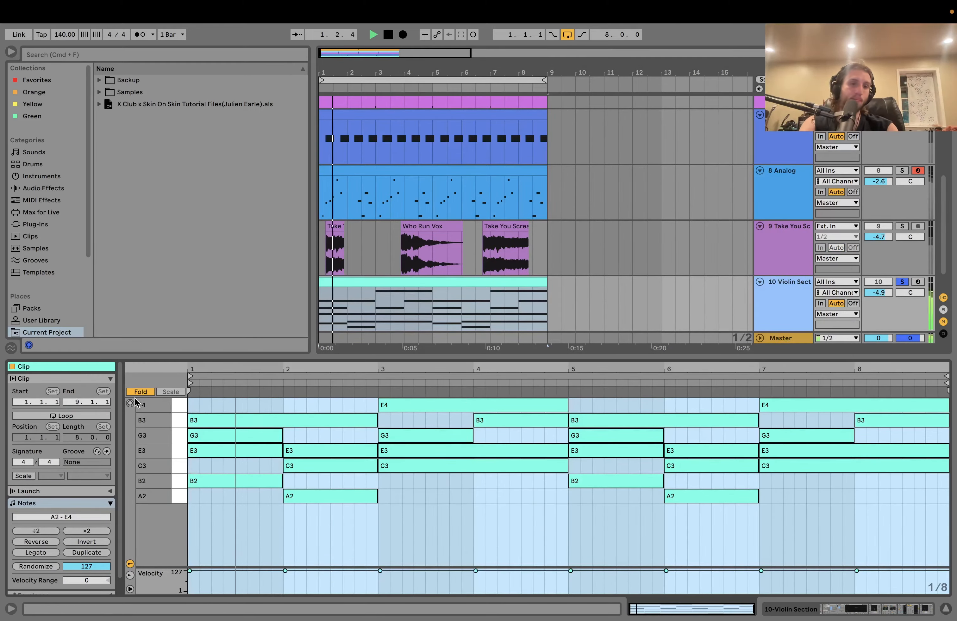
{"action": "key", "text": "f"}
{"action": "left_click", "coordinate": [783, 306]}
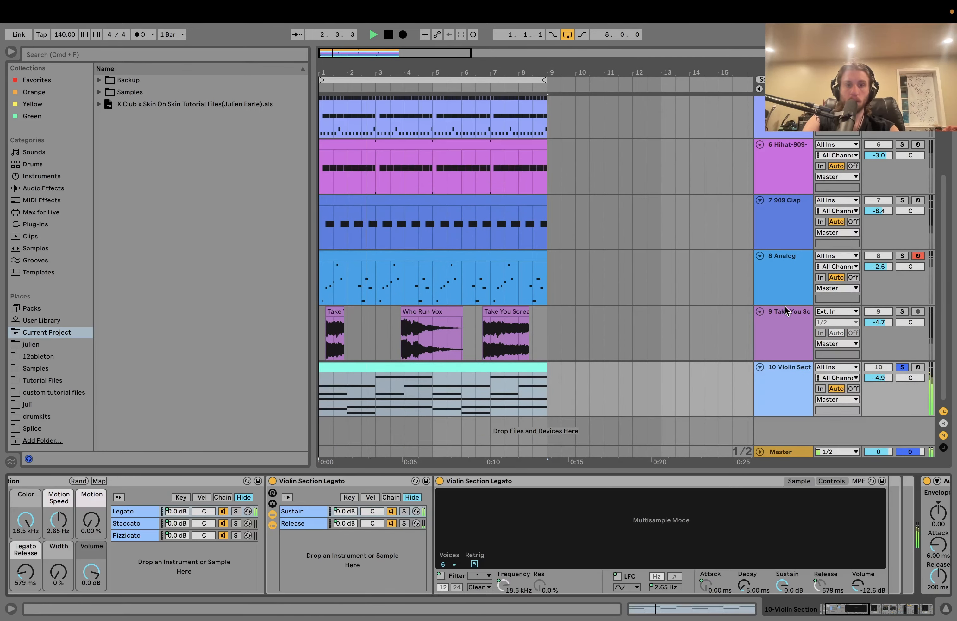
{"action": "scroll", "coordinate": [789, 308], "scroll_direction": "up", "scroll_amount": 1}
{"action": "scroll", "coordinate": [789, 308], "scroll_direction": "down", "scroll_amount": 1}
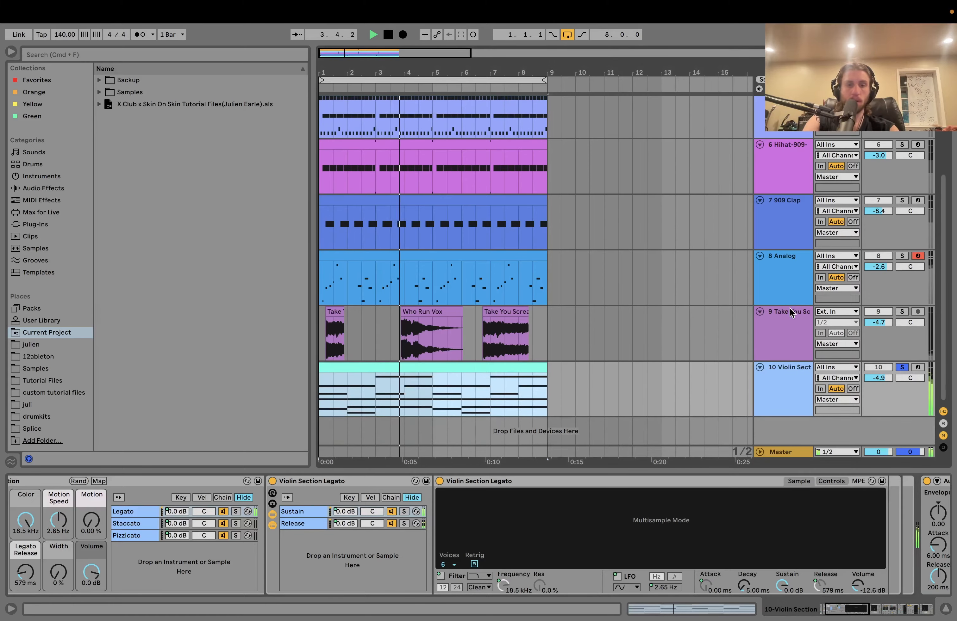
{"action": "scroll", "coordinate": [789, 308], "scroll_direction": "up", "scroll_amount": 1}
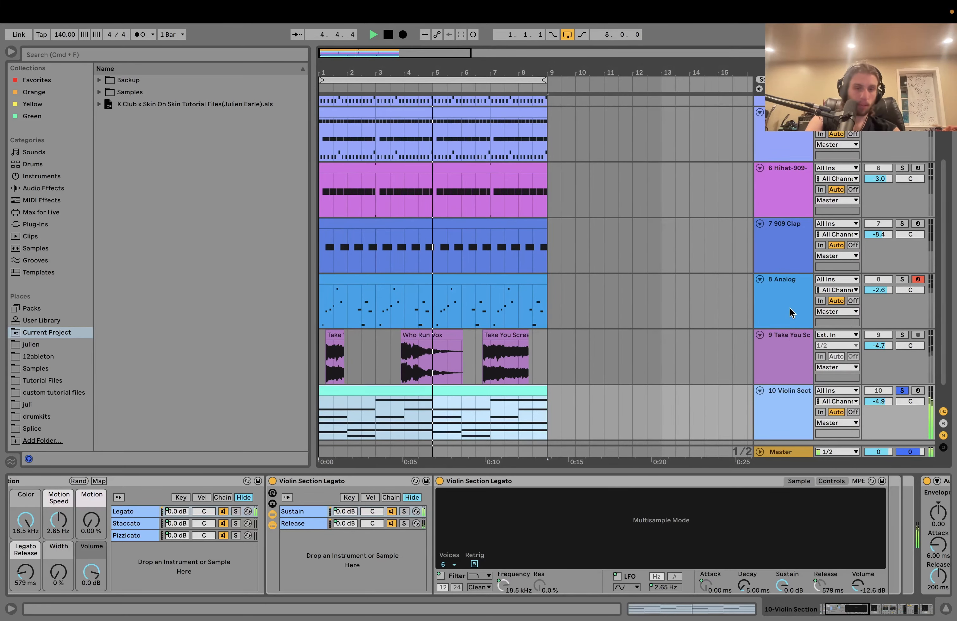
{"action": "scroll", "coordinate": [740, 390], "scroll_direction": "up", "scroll_amount": 4}
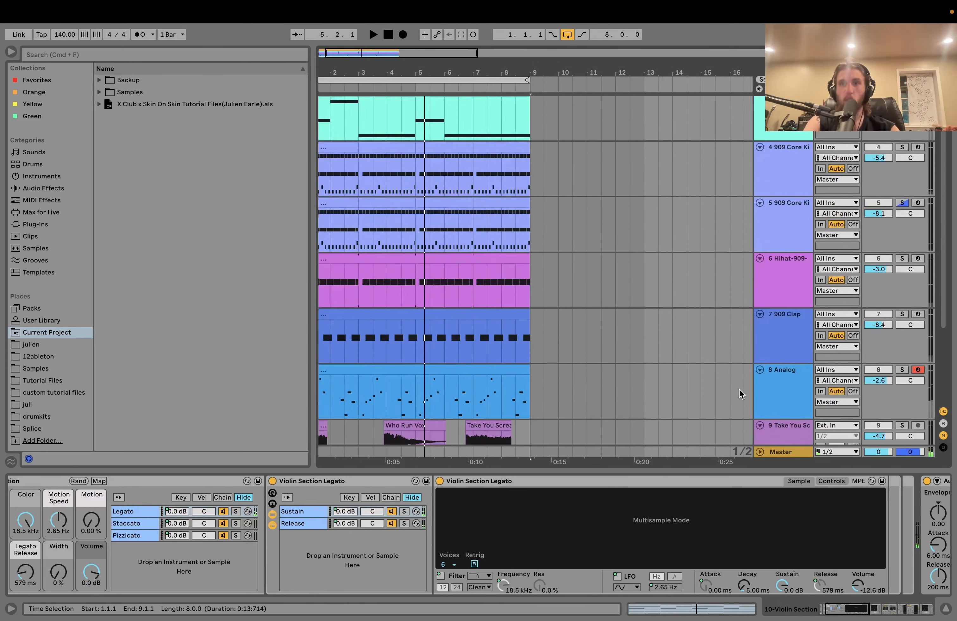
- Play the Wavetable bass track together with the violins, then stop playback with the violin clip selected
{"action": "scroll", "coordinate": [580, 368], "scroll_direction": "down", "scroll_amount": 5}
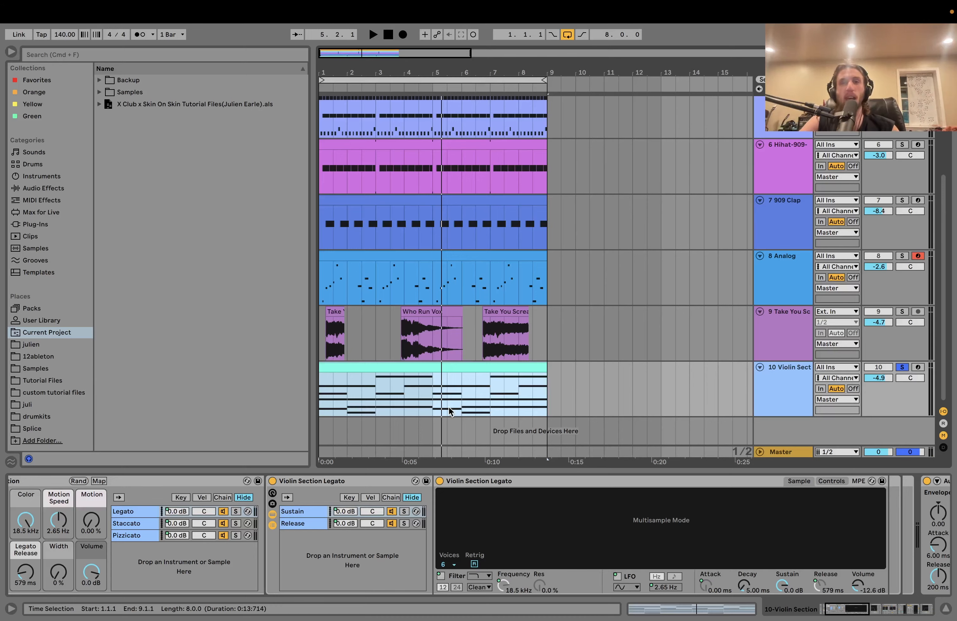
{"action": "scroll", "coordinate": [451, 411], "scroll_direction": "up", "scroll_amount": 6}
{"action": "scroll", "coordinate": [479, 269], "scroll_direction": "left", "scroll_amount": 1}
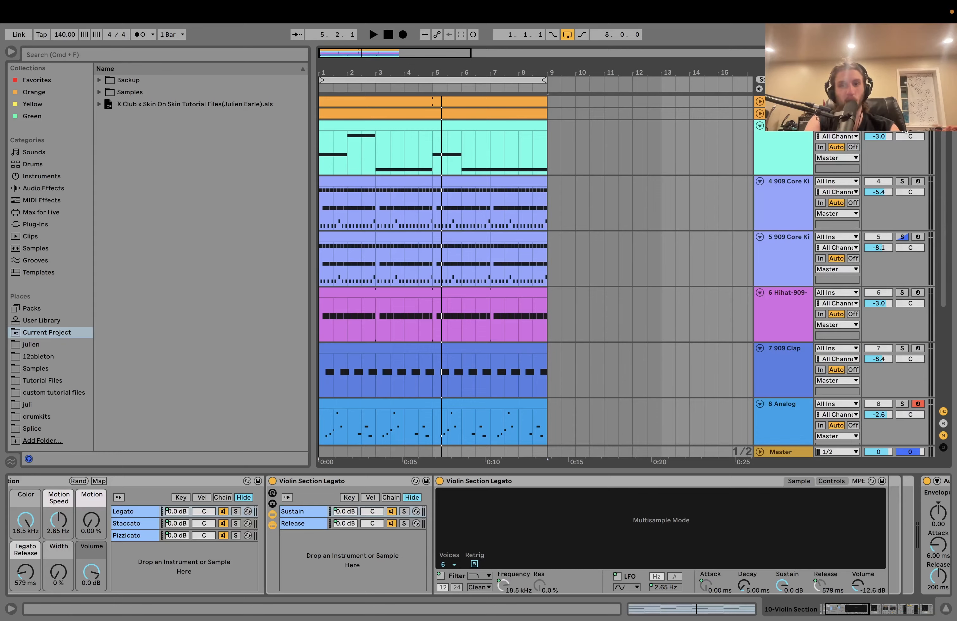
{"action": "key", "text": "space"}
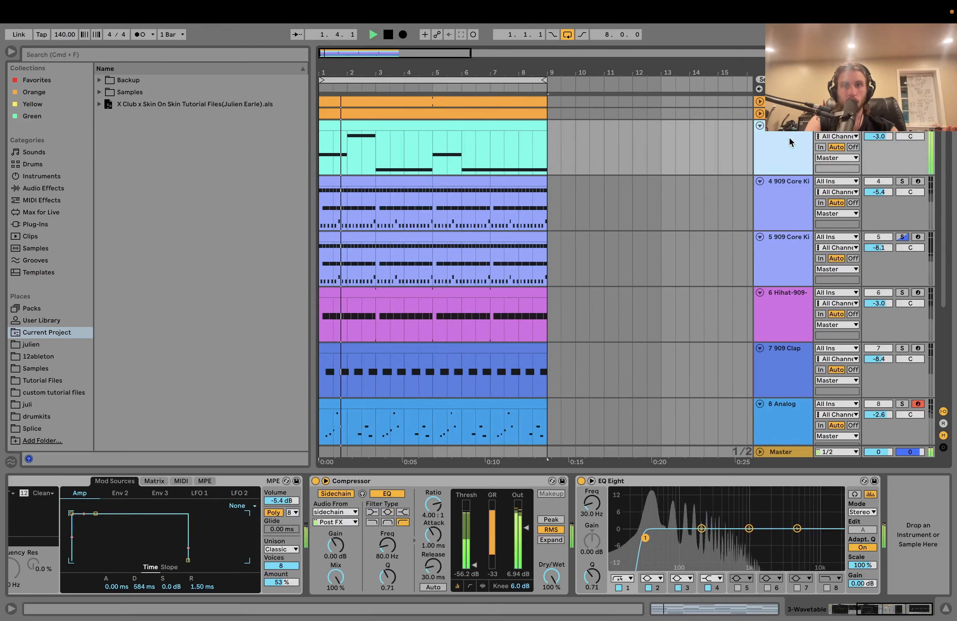
{"action": "scroll", "coordinate": [788, 137], "scroll_direction": "down", "scroll_amount": 5}
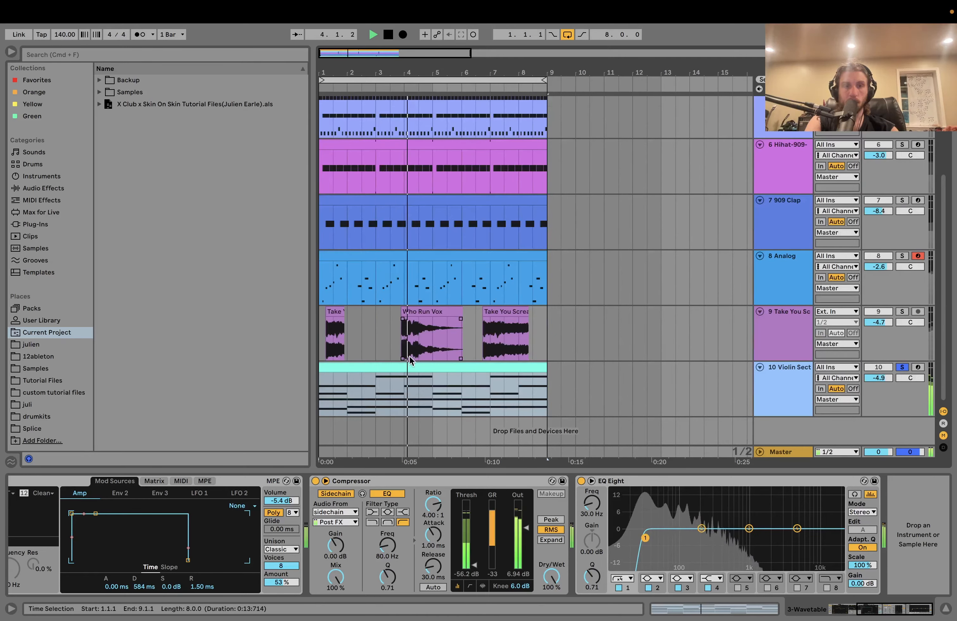
{"action": "left_click", "coordinate": [417, 366]}
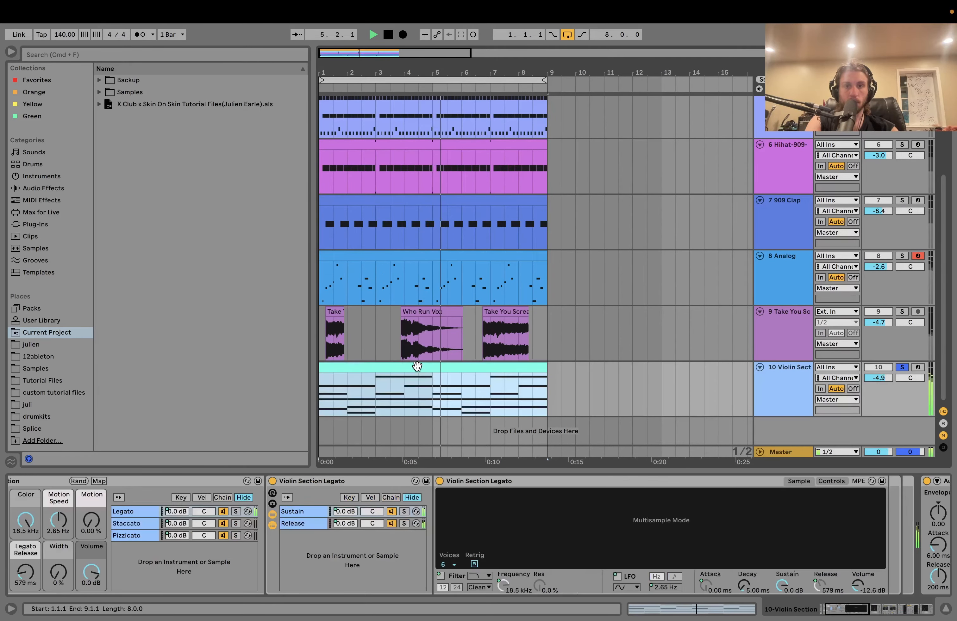
{"action": "key", "text": "space"}
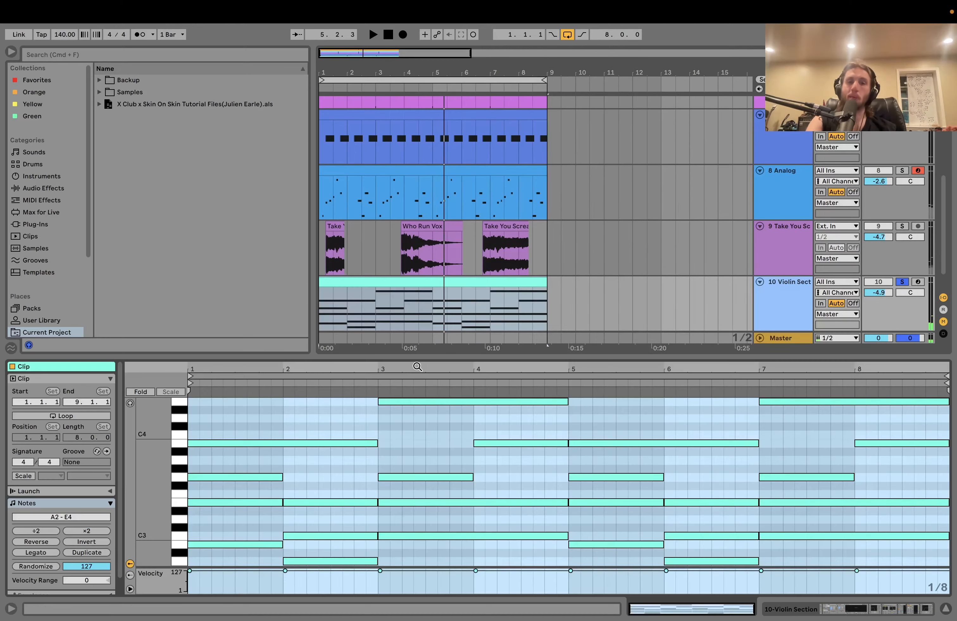
- Open the violin clip's notes and examine the B2 in bar 1 and the C3 in bar 2
{"action": "double_click", "coordinate": [417, 366]}
{"action": "scroll", "coordinate": [330, 531], "scroll_direction": "down", "scroll_amount": 5}
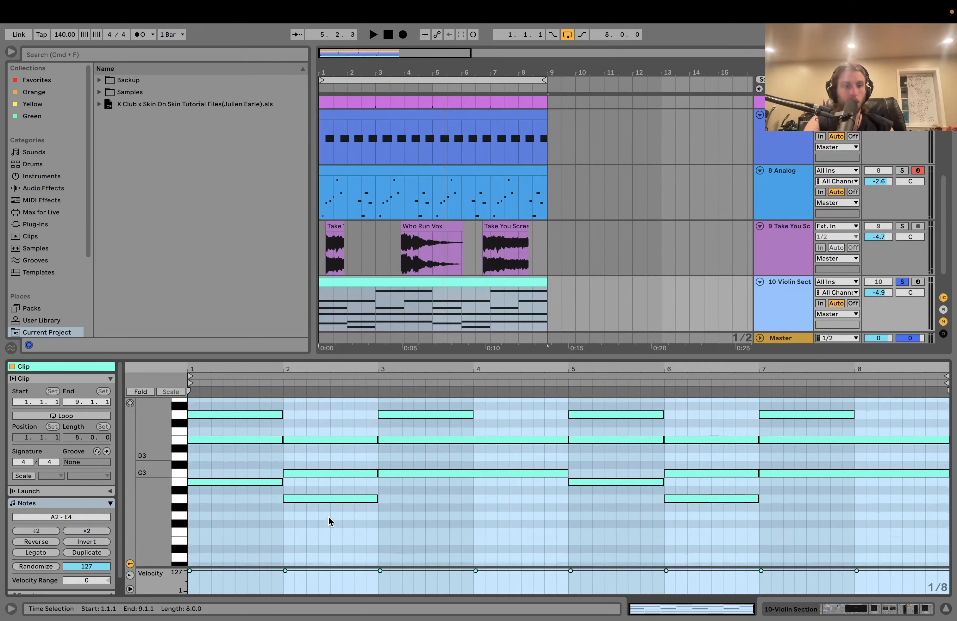
{"action": "scroll", "coordinate": [329, 522], "scroll_direction": "up", "scroll_amount": 4}
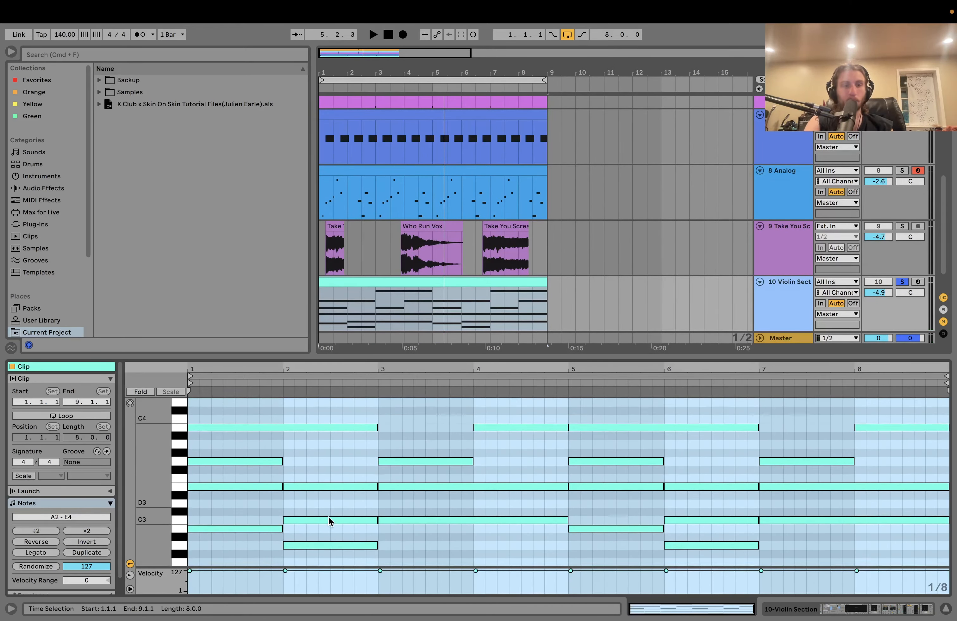
{"action": "left_click_drag", "start_coordinate": [154, 509], "coordinate": [154, 512]}
{"action": "left_click", "coordinate": [242, 501]}
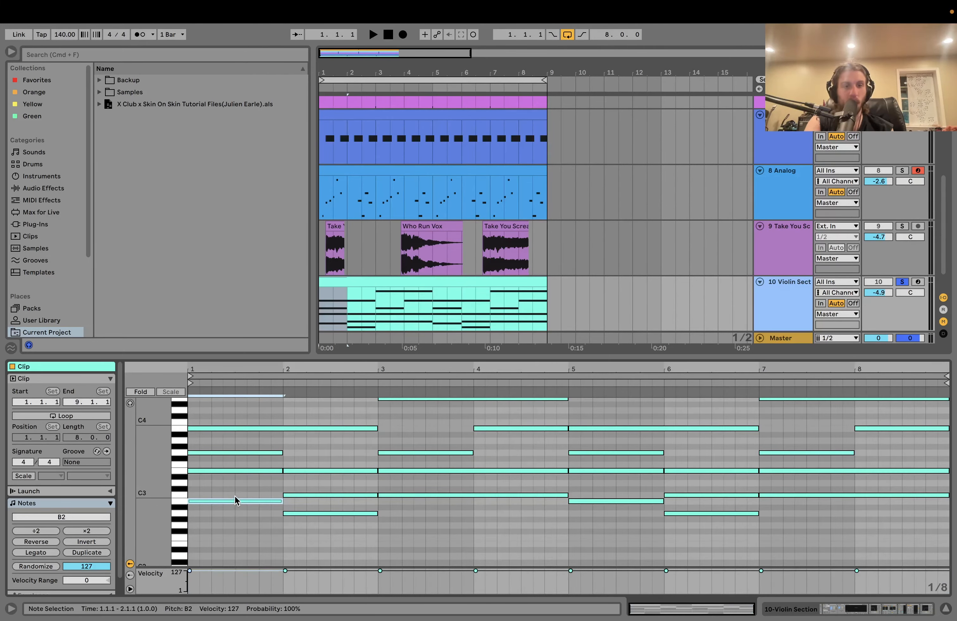
{"action": "left_click", "coordinate": [296, 496]}
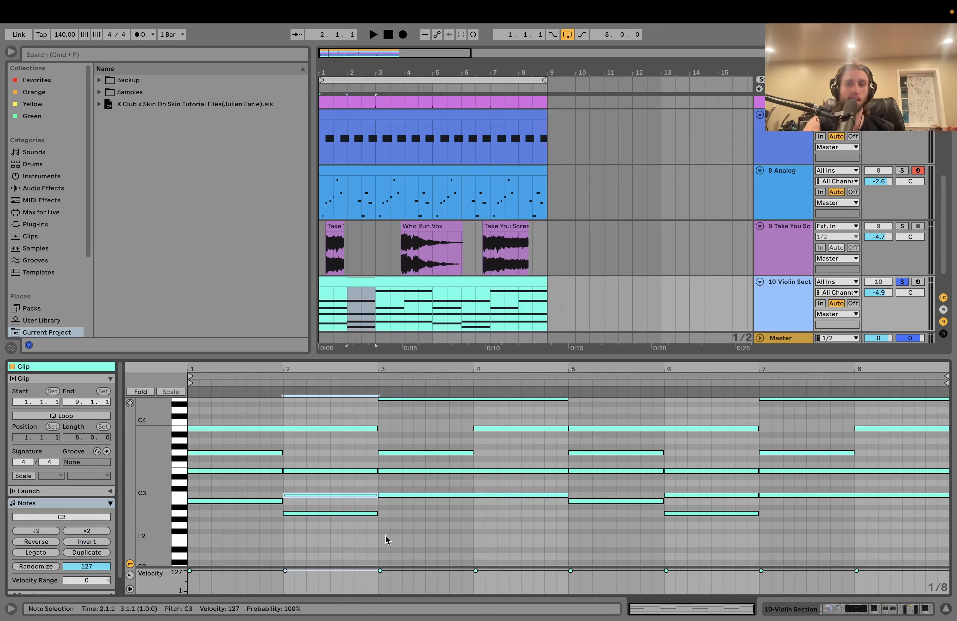
- Play the violin chord from bar 2 briefly and examine its lowest note, A2
{"action": "key", "text": "space"}
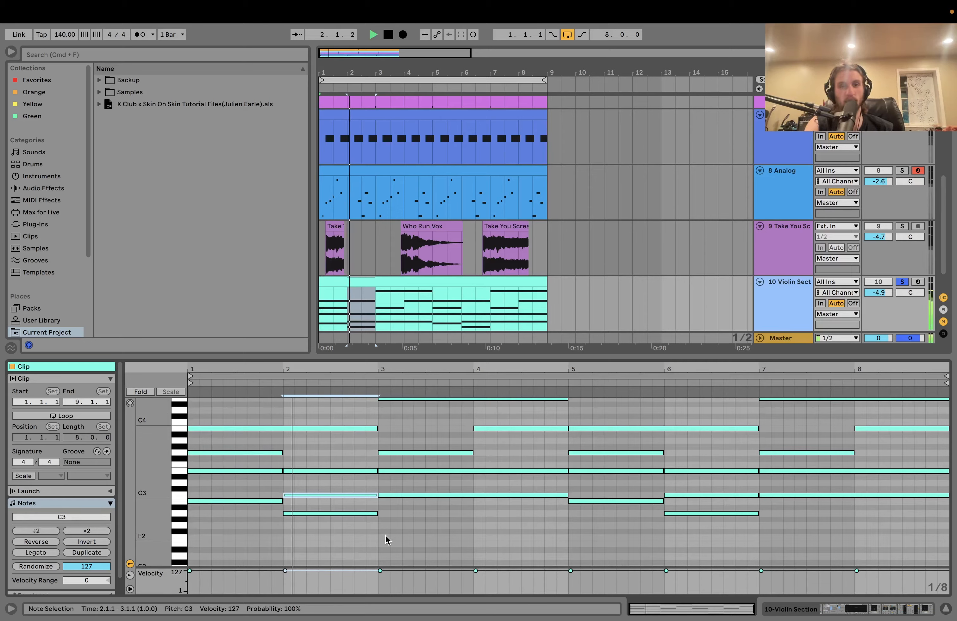
{"action": "key", "text": "space"}
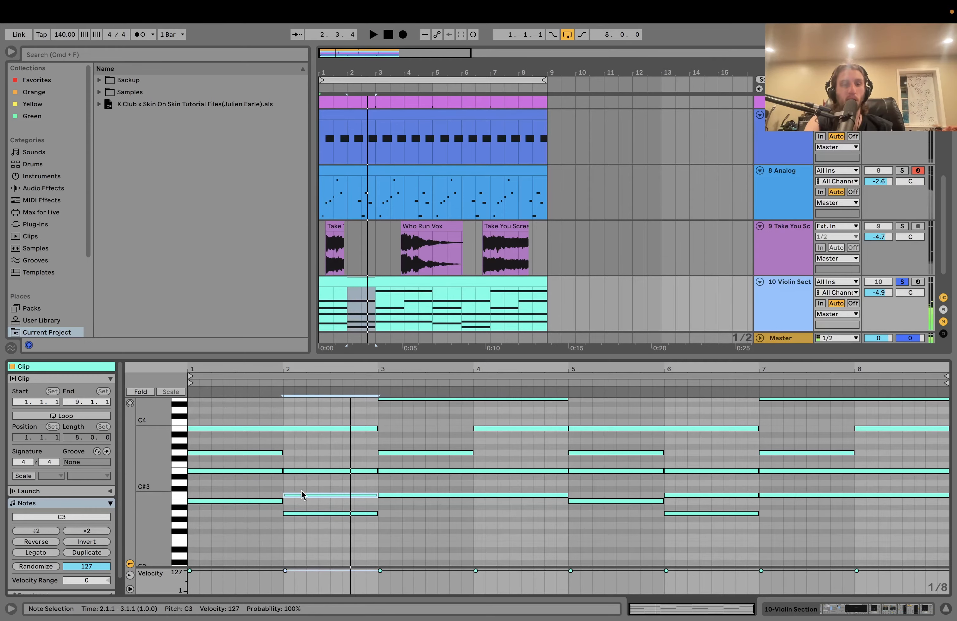
{"action": "left_click", "coordinate": [307, 514]}
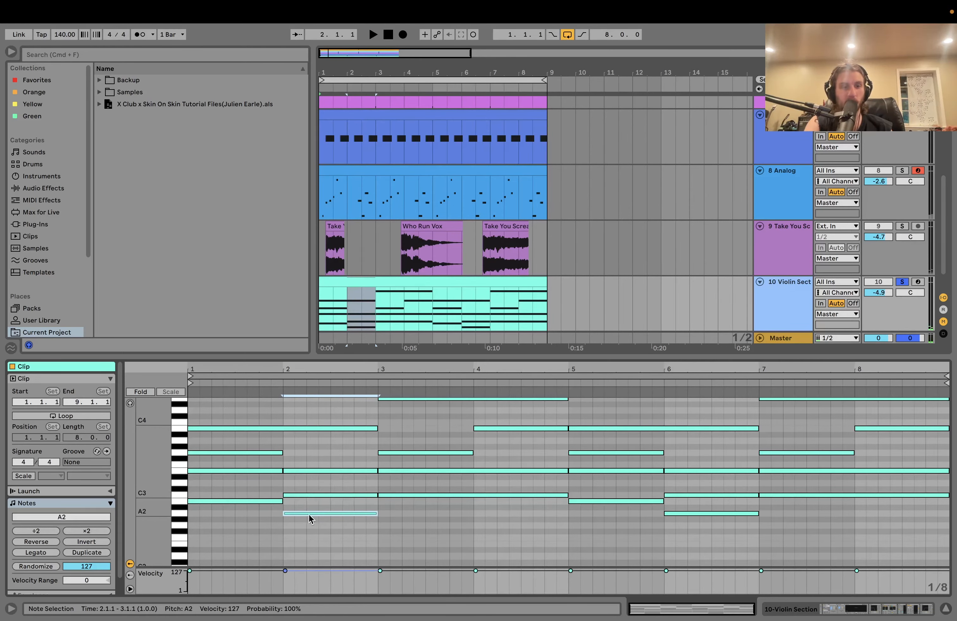
{"action": "scroll", "coordinate": [382, 322], "scroll_direction": "up", "scroll_amount": 4}
{"action": "scroll", "coordinate": [382, 322], "scroll_direction": "down", "scroll_amount": 4}
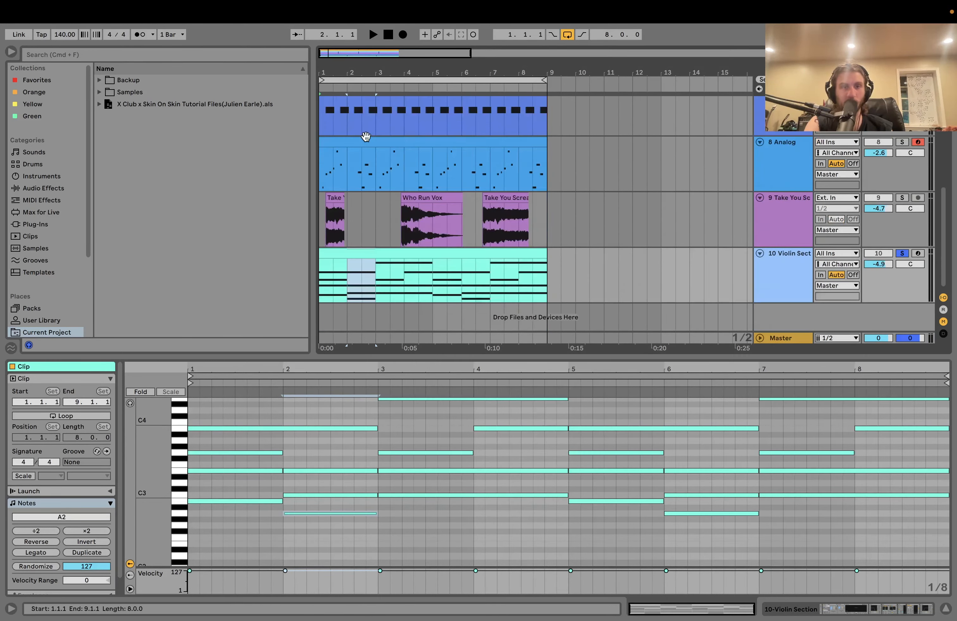
- Select the whole violin clip and turn on note preview in its MIDI editor
{"action": "left_click", "coordinate": [370, 253]}
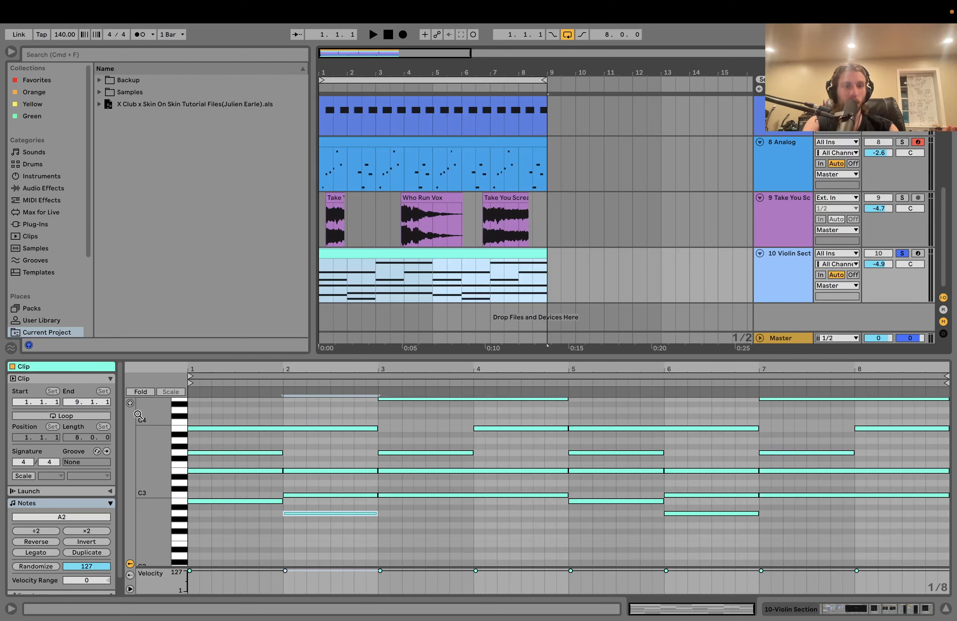
{"action": "left_click", "coordinate": [128, 401]}
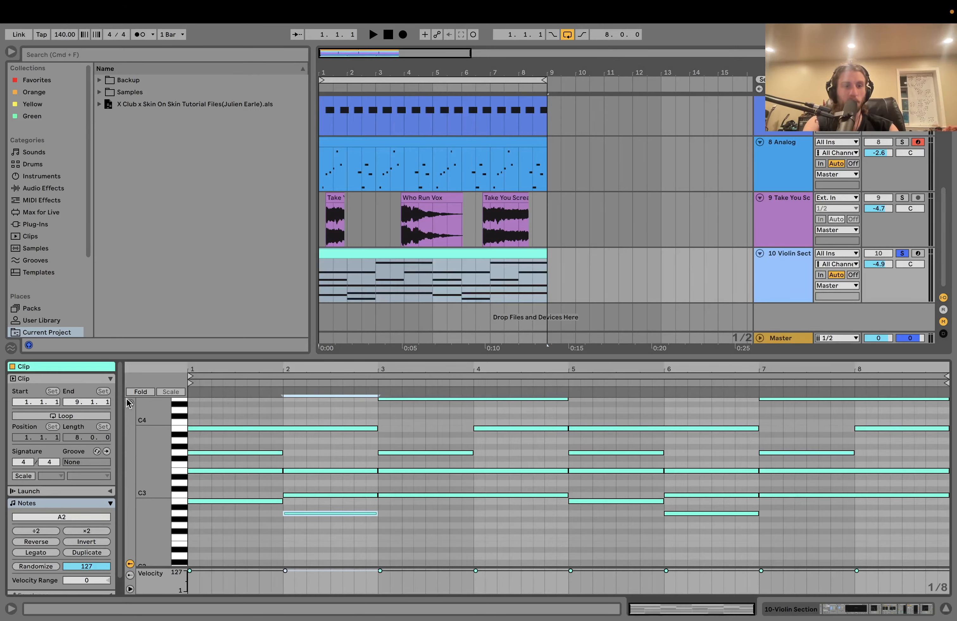
- Try a short A#2 note at the start of bar 1, listen to it, and remove it
{"action": "left_click", "coordinate": [193, 514]}
{"action": "double_click", "coordinate": [192, 510]}
{"action": "key", "text": "space"}
{"action": "key", "text": "space"}
{"action": "key", "text": "space"}
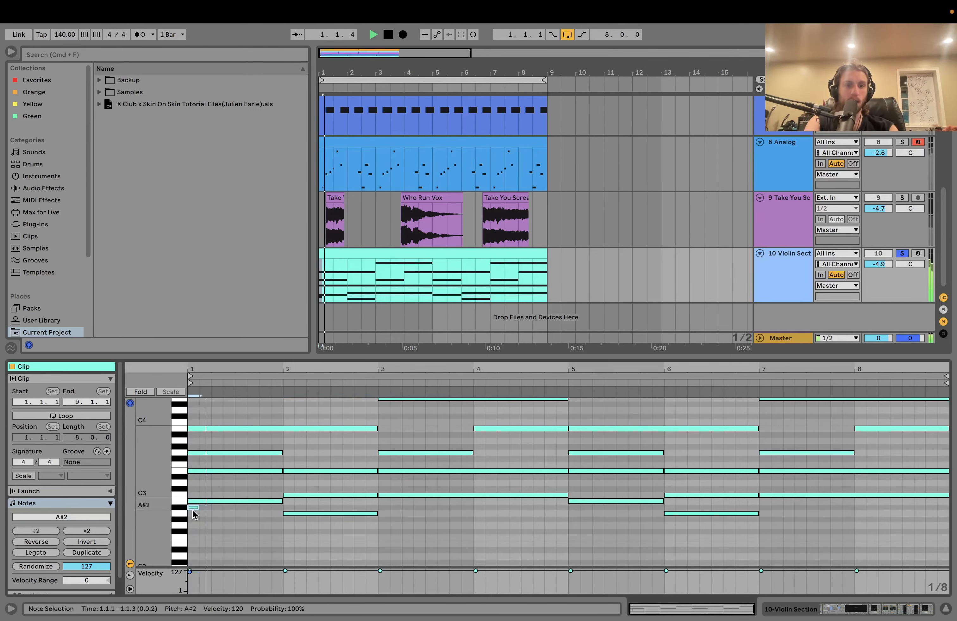
{"action": "key", "text": "shift+Right"}
{"action": "key", "text": "shift+Right"}
{"action": "key", "text": "shift+Right"}
{"action": "key", "text": "shift+Right"}
{"action": "key", "text": "space"}
{"action": "key", "text": "Delete"}
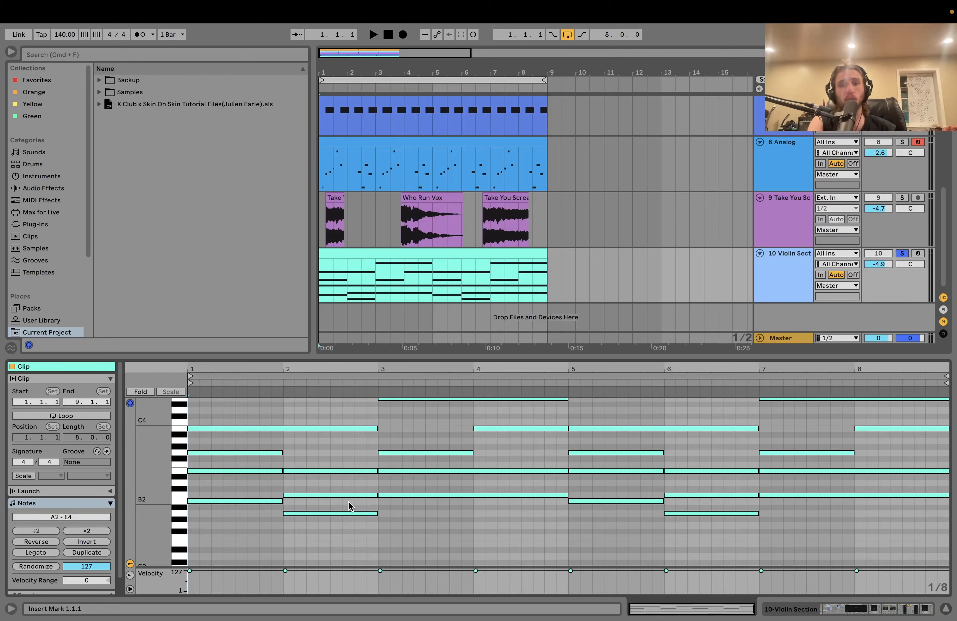
- Play the violin chords from bar 1, then audition the lower chord notes in bars 1 to 4 by selecting them
{"action": "key", "text": "space"}
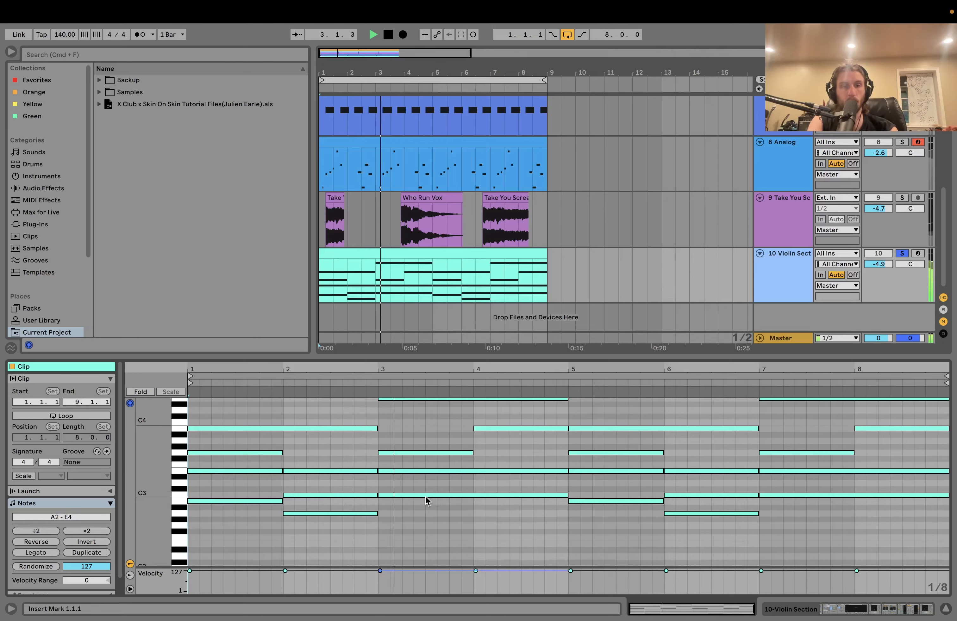
{"action": "key", "text": "space"}
{"action": "scroll", "coordinate": [426, 500], "scroll_direction": "up", "scroll_amount": 2}
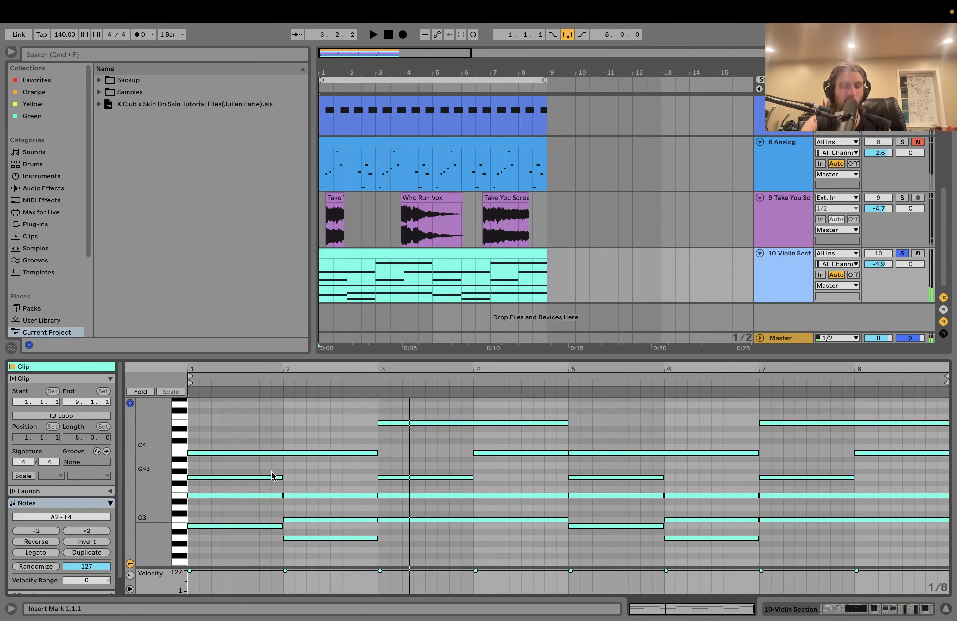
{"action": "left_click_drag", "start_coordinate": [261, 472], "coordinate": [256, 591]}
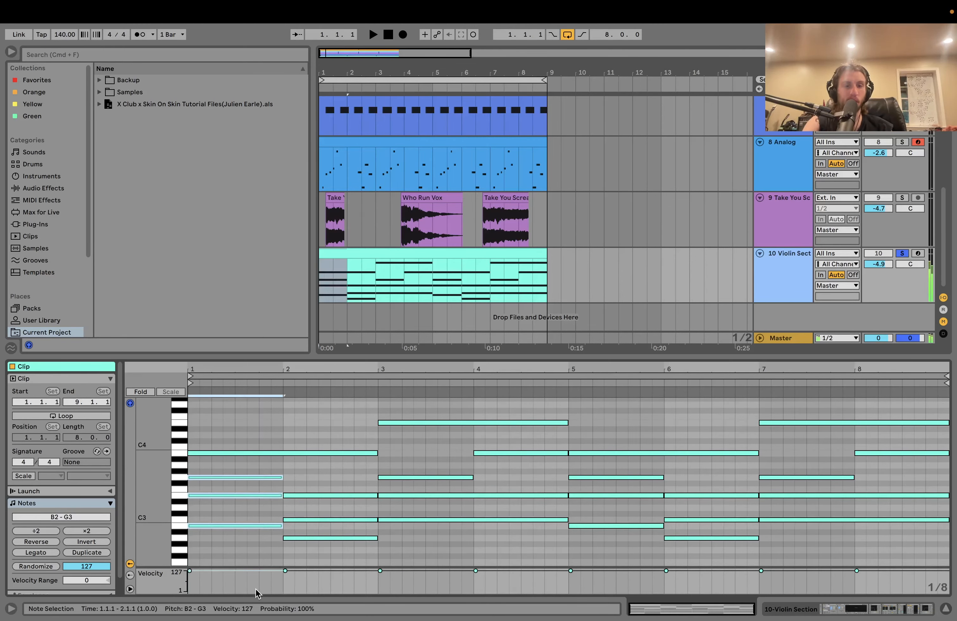
{"action": "left_click_drag", "start_coordinate": [318, 476], "coordinate": [318, 592]}
{"action": "left_click", "coordinate": [429, 496]}
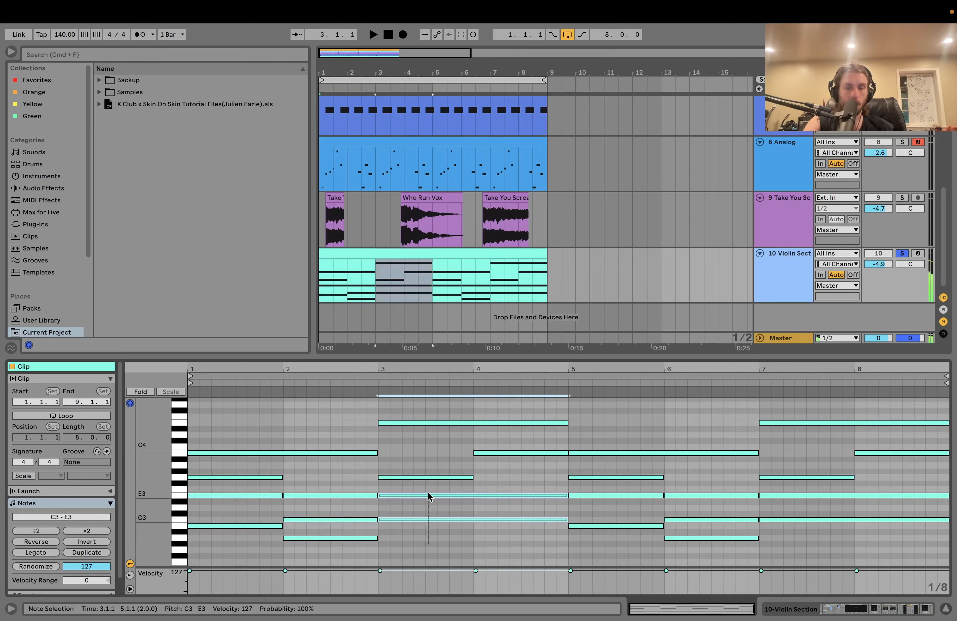
{"action": "left_click", "coordinate": [507, 530]}
{"action": "left_click_drag", "start_coordinate": [507, 531], "coordinate": [506, 446]}
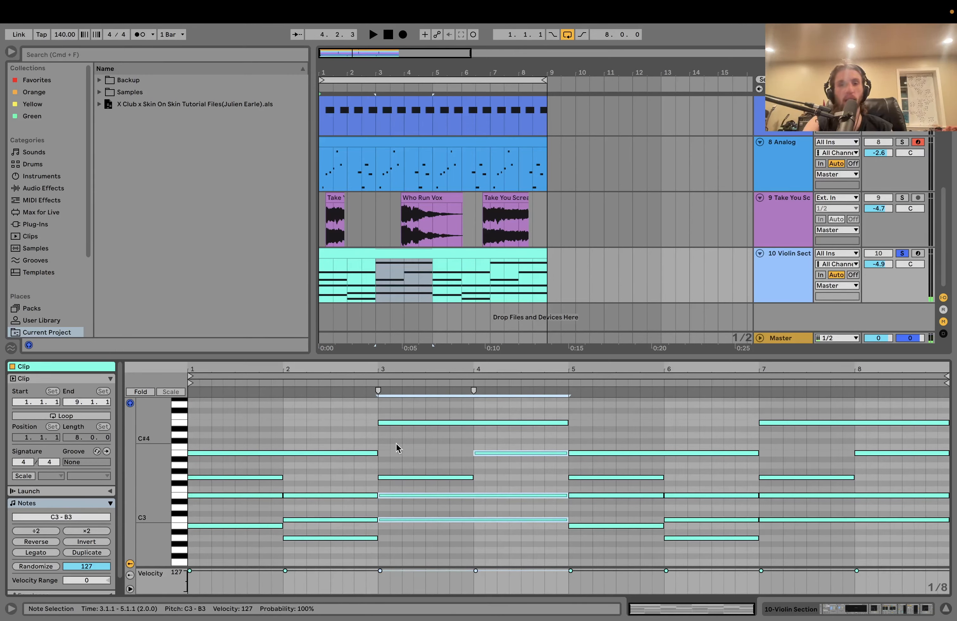
- Audition the top melody notes: the B3 across bars 1 and 2 and the E4 across bars 3 and 4
{"action": "left_click", "coordinate": [358, 453]}
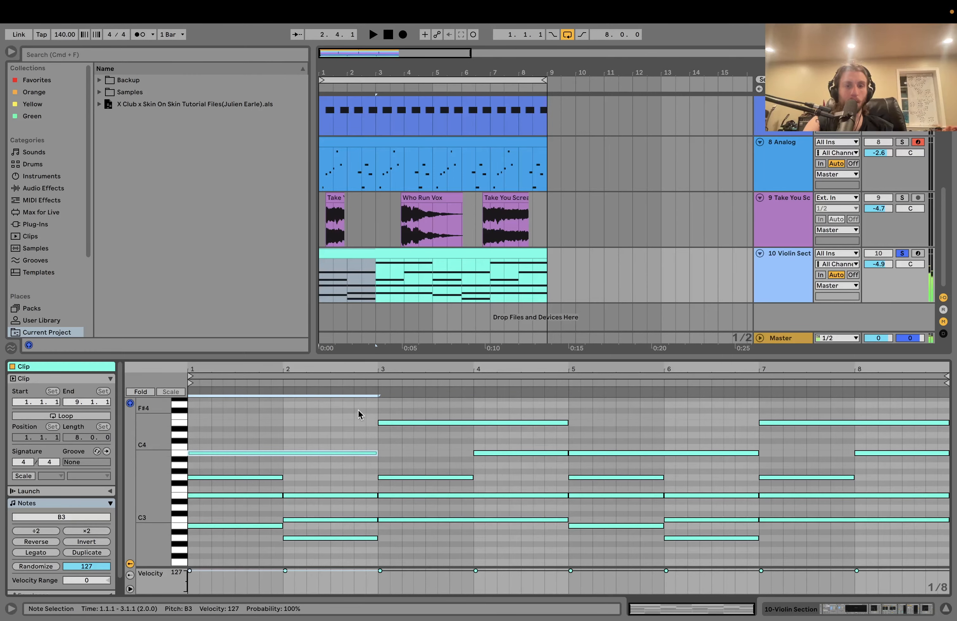
{"action": "left_click", "coordinate": [407, 442]}
{"action": "left_click", "coordinate": [407, 423]}
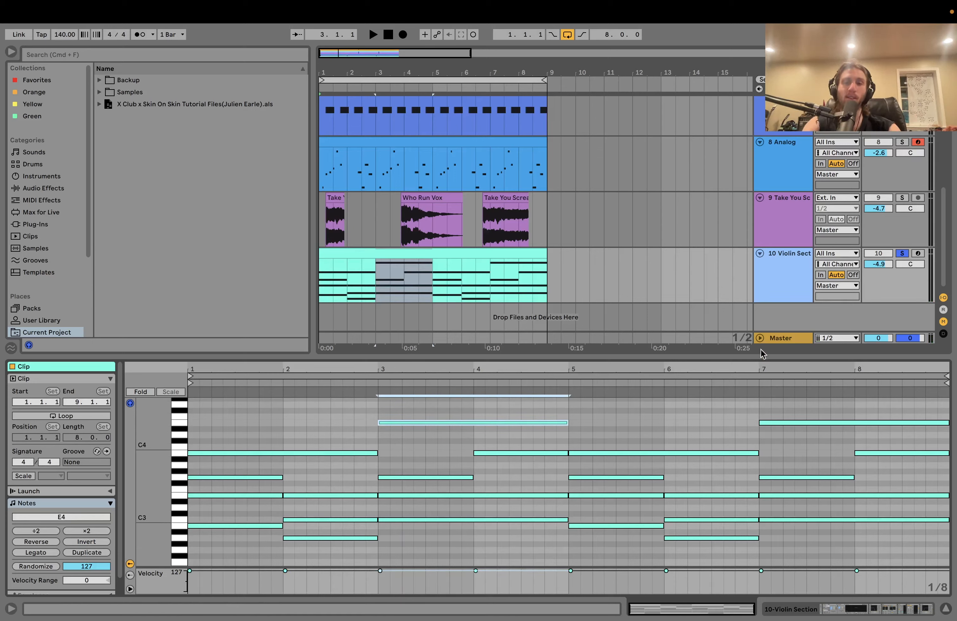
- Play the violins, show the track's devices, and collapse the Violin Section rack to its macro controls
{"action": "key", "text": "space"}
{"action": "double_click", "coordinate": [783, 282]}
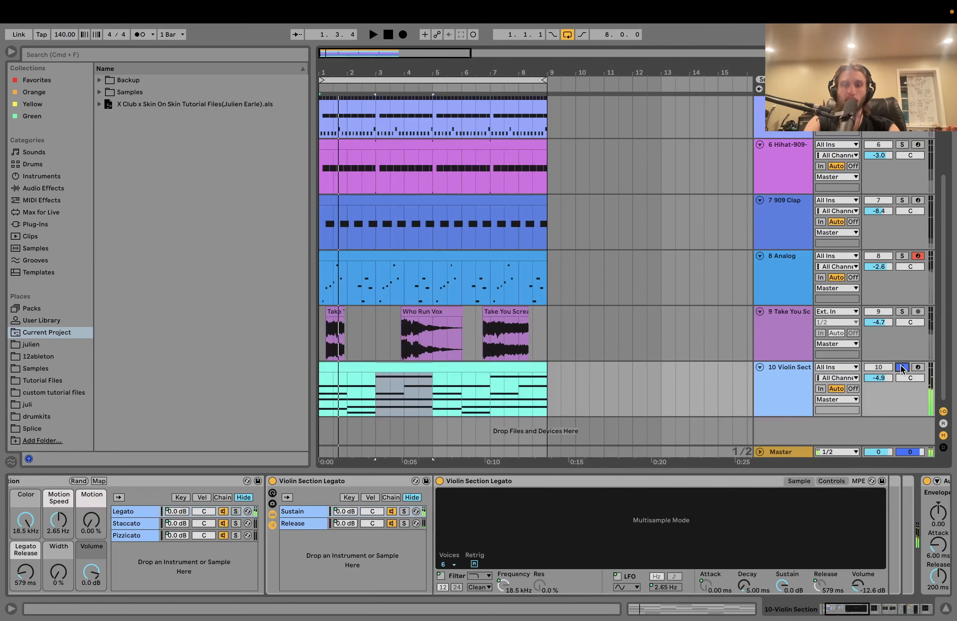
{"action": "scroll", "coordinate": [473, 526], "scroll_direction": "left", "scroll_amount": 4}
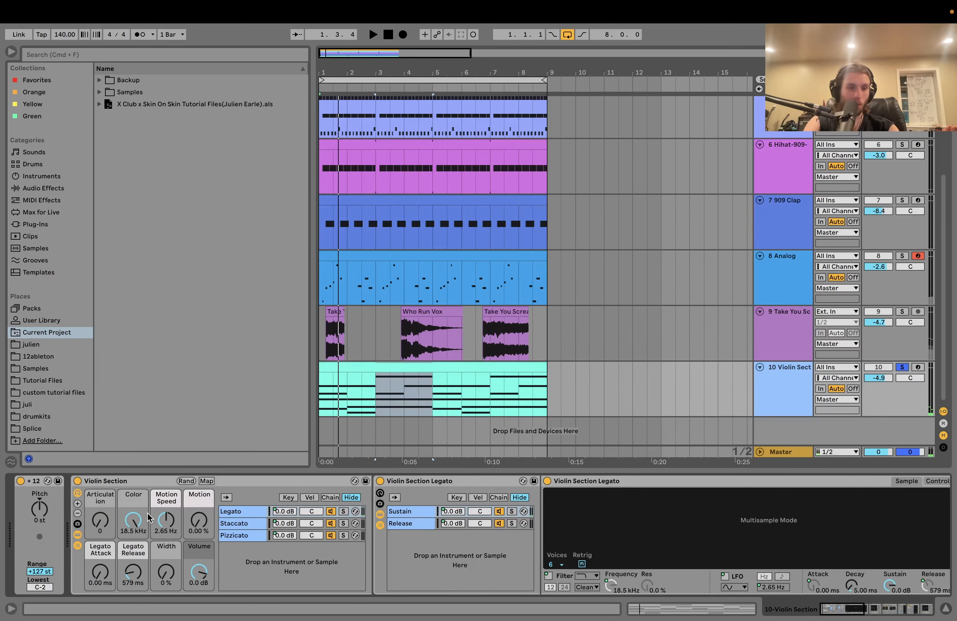
{"action": "left_click", "coordinate": [77, 546]}
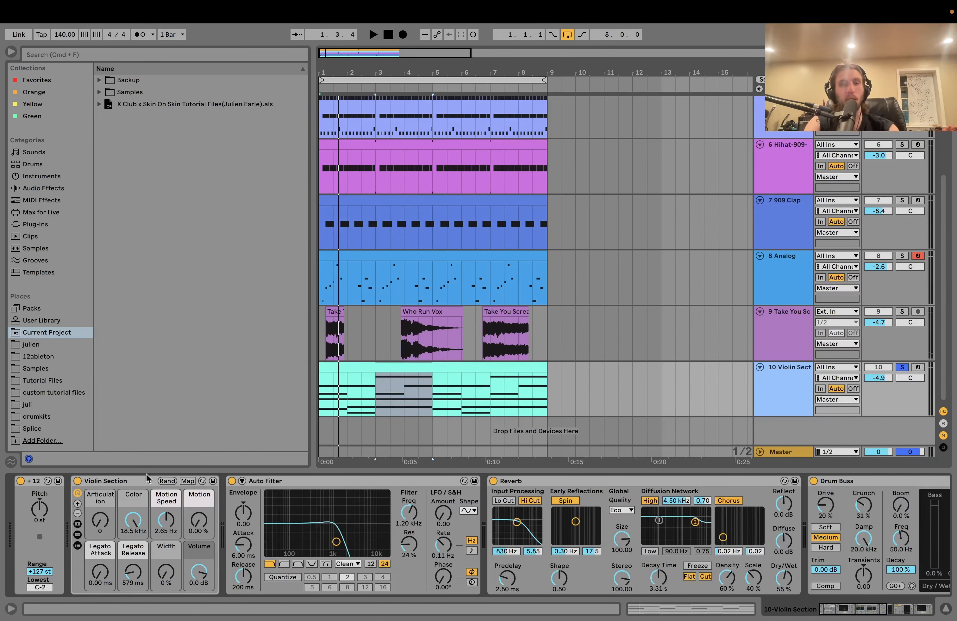
- Listen to the violins and bypass the Auto Filter and Reverb on the Violin Section track
{"action": "key", "text": "space"}
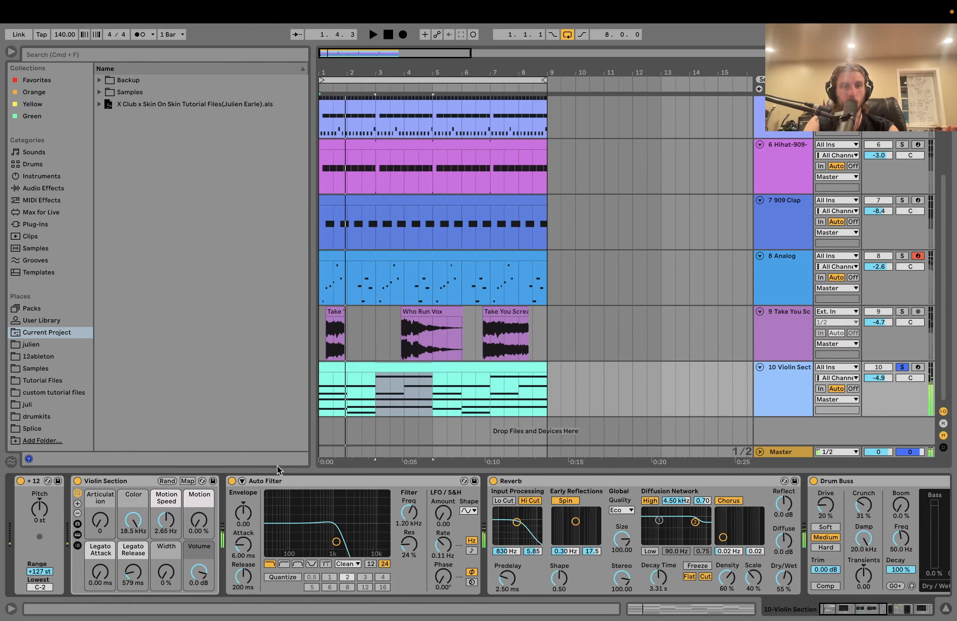
{"action": "left_click", "coordinate": [232, 481]}
{"action": "scroll", "coordinate": [274, 525], "scroll_direction": "right", "scroll_amount": 5}
{"action": "left_click", "coordinate": [299, 481]}
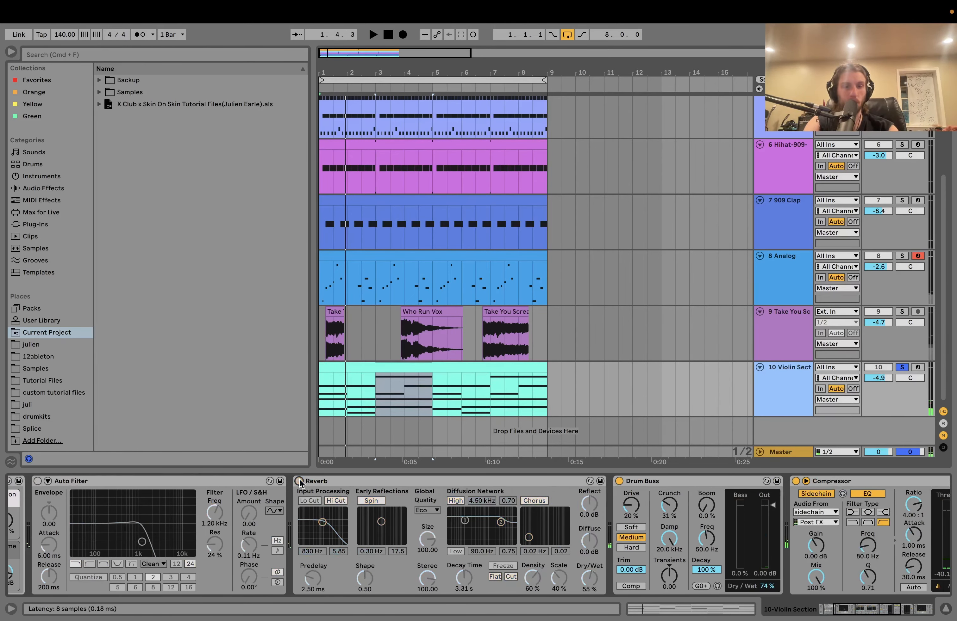
- Bypass the Drum Buss, Compressor, and final Auto Filter on the Violin Section track and play the dry violins
{"action": "scroll", "coordinate": [185, 501], "scroll_direction": "right", "scroll_amount": 10}
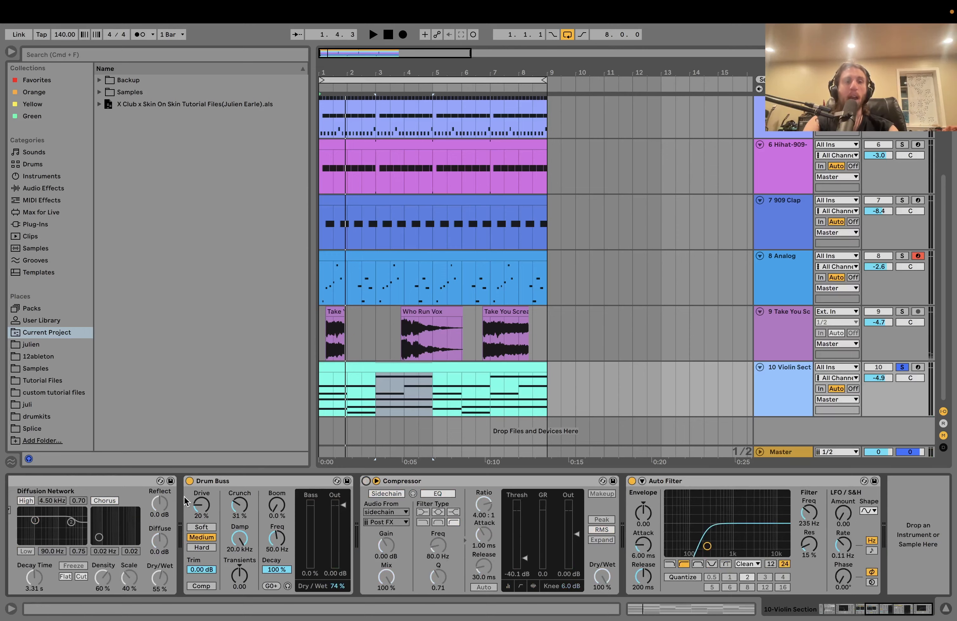
{"action": "left_click", "coordinate": [190, 481]}
{"action": "left_click", "coordinate": [631, 481]}
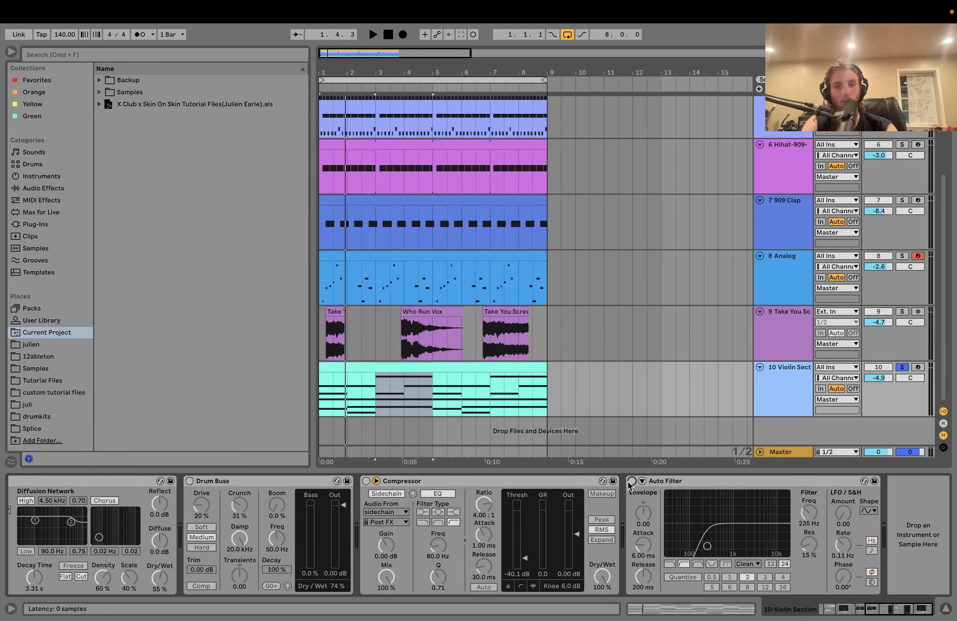
{"action": "key", "text": "space"}
{"action": "scroll", "coordinate": [571, 513], "scroll_direction": "left", "scroll_amount": 15}
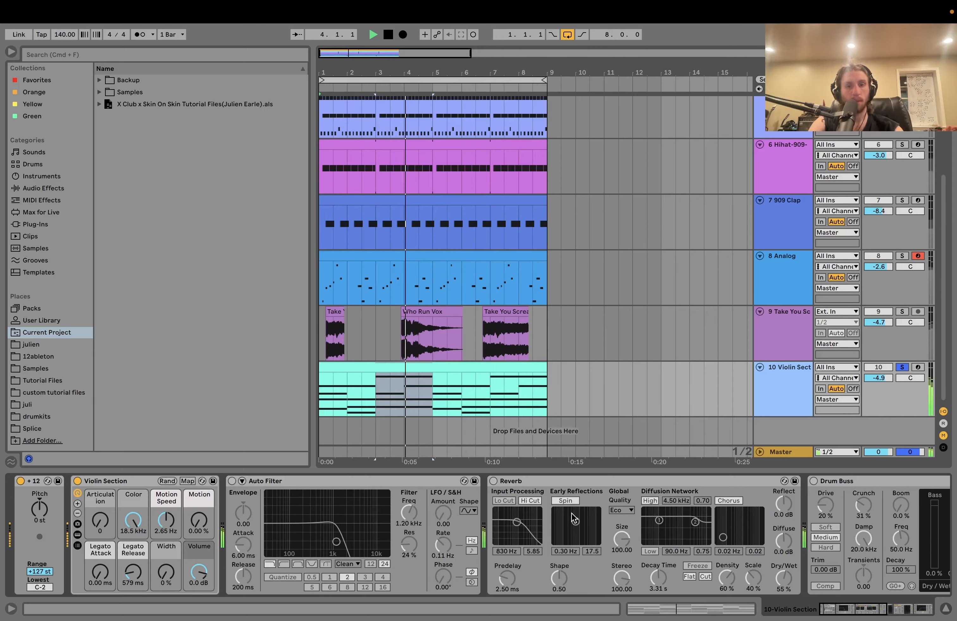
{"action": "key", "text": "space"}
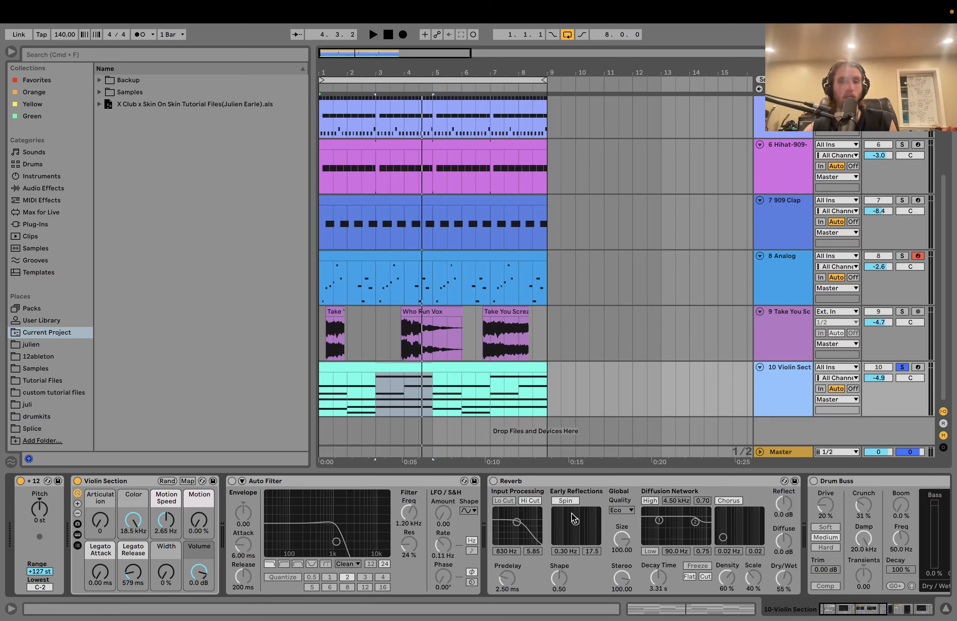
- Switch all the Violin Section effects back on and play the violins from bar 1, toggling the track's solo off and on
{"action": "key", "text": "space"}
{"action": "left_click", "coordinate": [414, 367]}
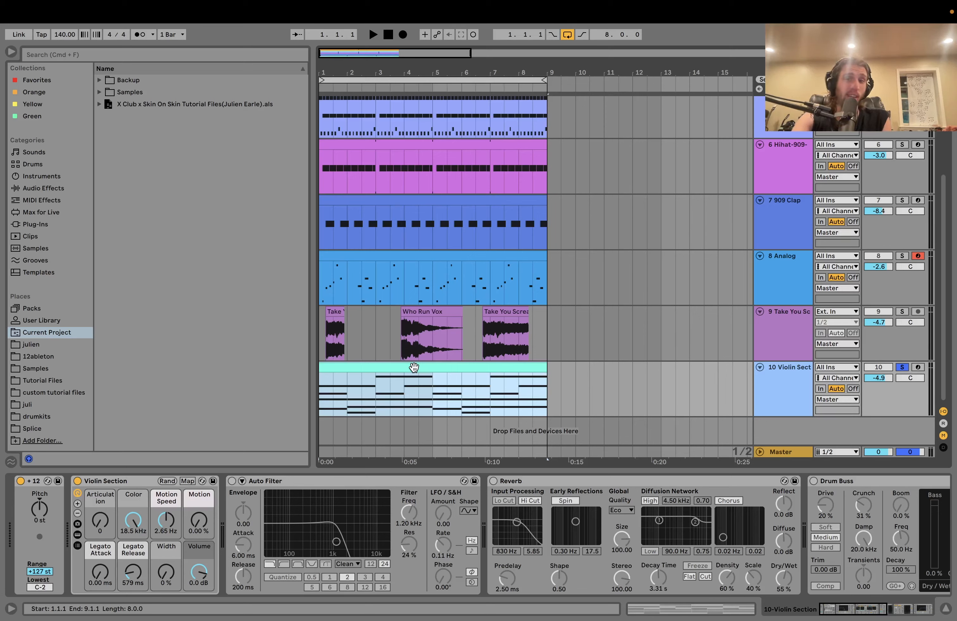
{"action": "left_click", "coordinate": [232, 481]}
{"action": "key", "text": "space"}
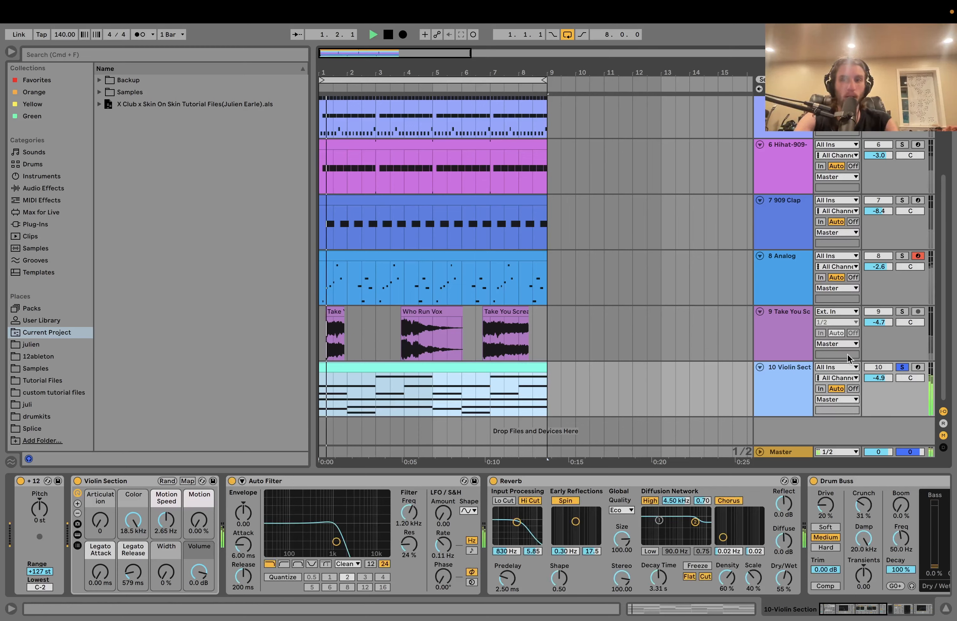
{"action": "left_click", "coordinate": [902, 367]}
{"action": "left_click", "coordinate": [903, 369]}
{"action": "key", "text": "space"}
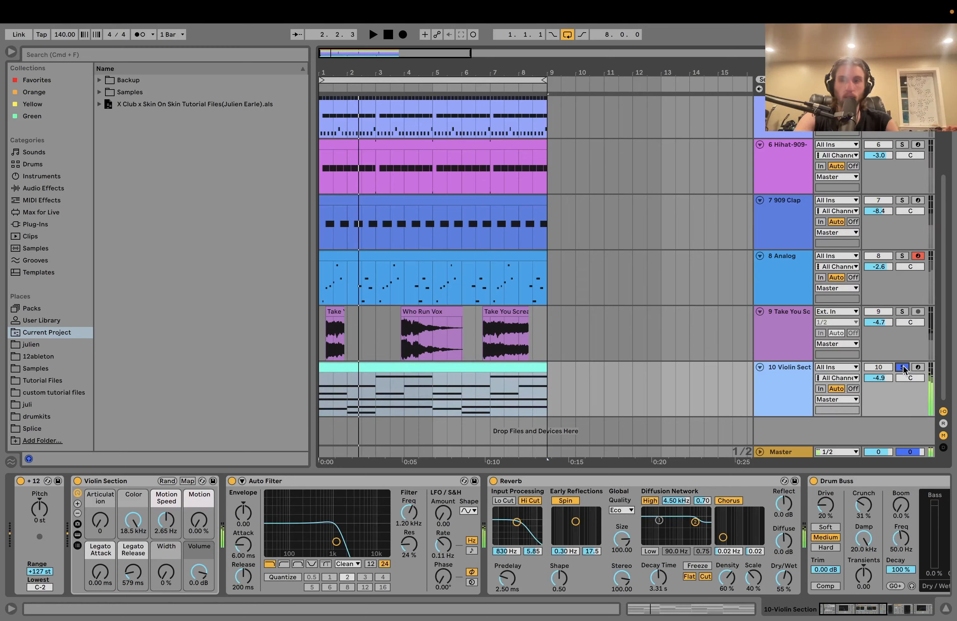
- Bypass every audio effect on the Violin Section track: both Auto Filters, the Reverb, the Drum Buss, and the Compressor
{"action": "left_click", "coordinate": [232, 481]}
{"action": "scroll", "coordinate": [233, 484], "scroll_direction": "right", "scroll_amount": 1}
{"action": "scroll", "coordinate": [233, 485], "scroll_direction": "right", "scroll_amount": 5}
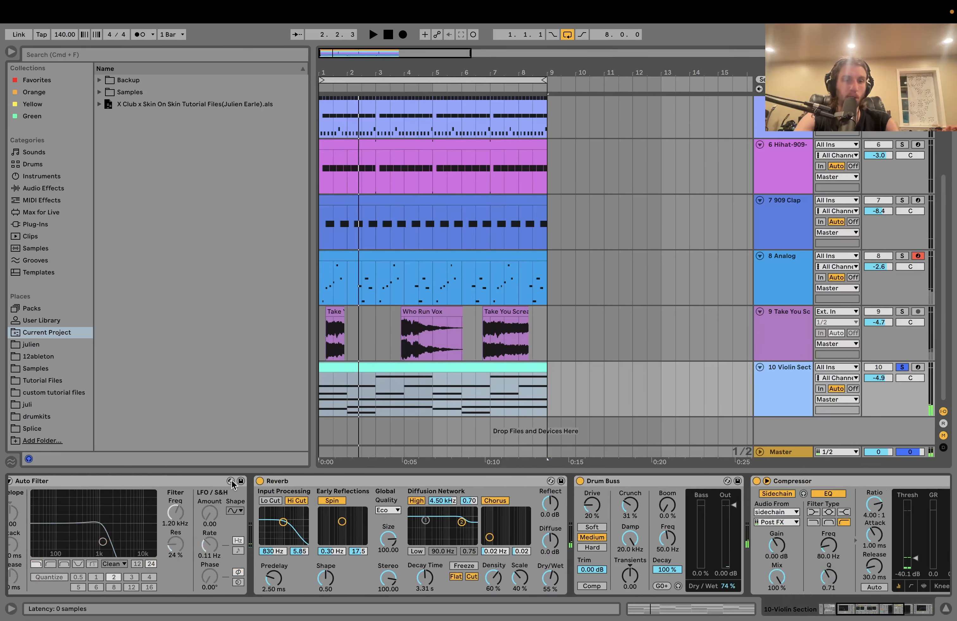
{"action": "scroll", "coordinate": [208, 481], "scroll_direction": "right", "scroll_amount": 8}
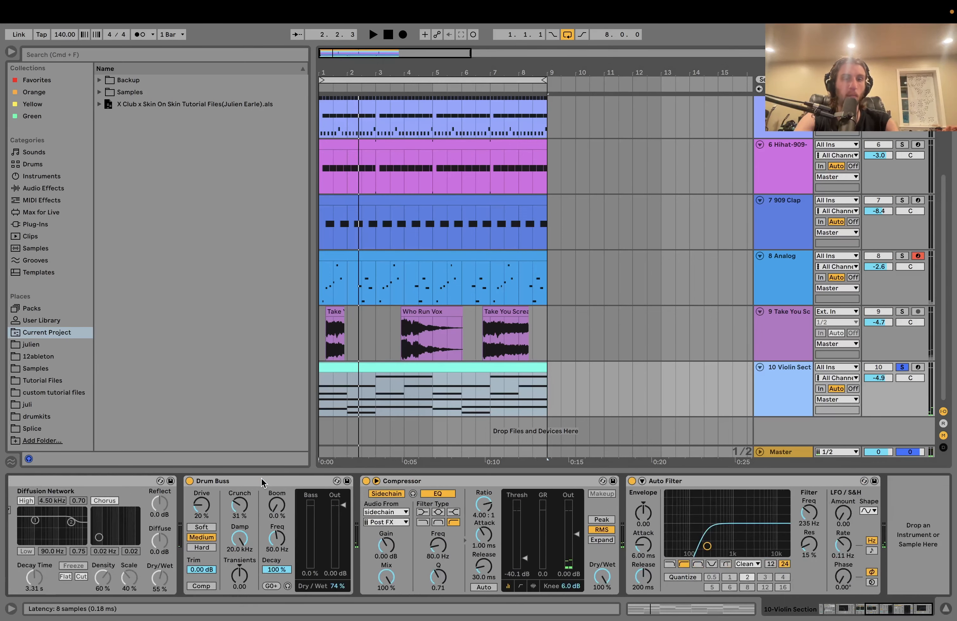
{"action": "left_click", "coordinate": [189, 481]}
{"action": "left_click", "coordinate": [366, 481]}
{"action": "scroll", "coordinate": [366, 484], "scroll_direction": "left", "scroll_amount": 2}
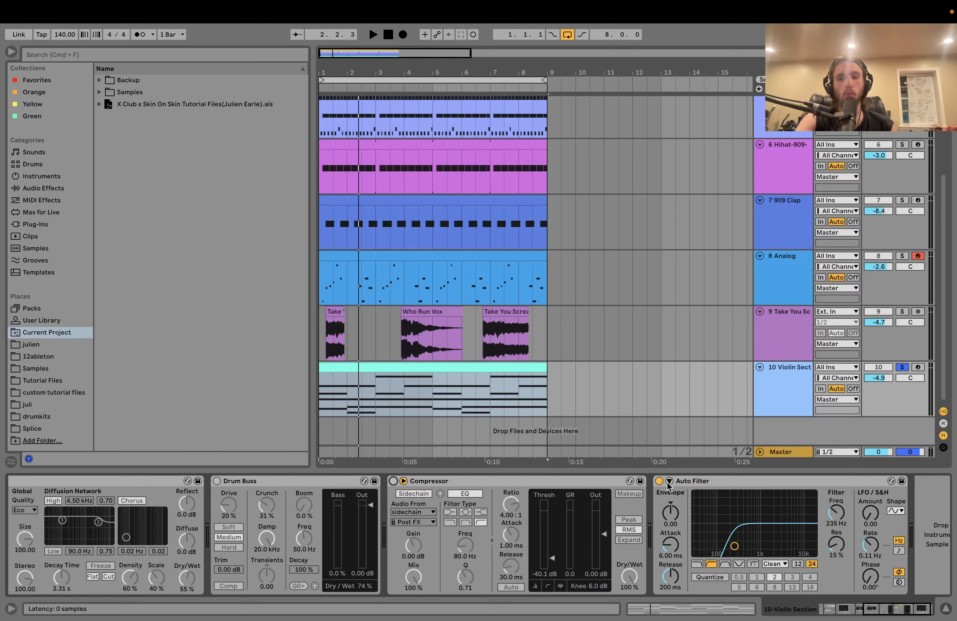
{"action": "left_click", "coordinate": [658, 481]}
{"action": "scroll", "coordinate": [659, 487], "scroll_direction": "left", "scroll_amount": 20}
{"action": "left_click", "coordinate": [152, 477]}
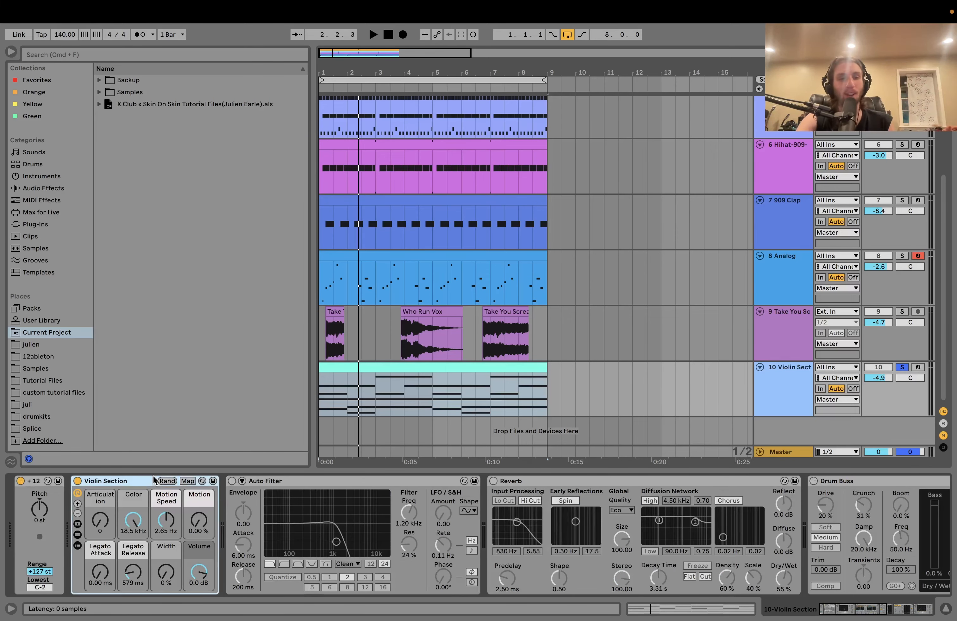
- Play the dry violins, then enable the 1.20 kHz Auto Filter and listen to the filtered sound
{"action": "key", "text": "space"}
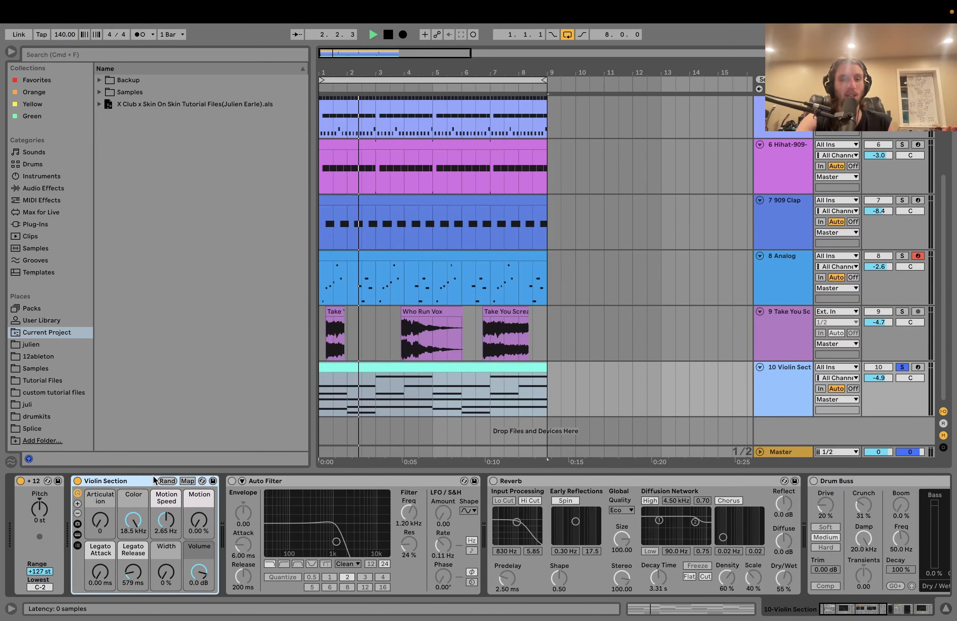
{"action": "left_click", "coordinate": [232, 480]}
{"action": "key", "text": "space"}
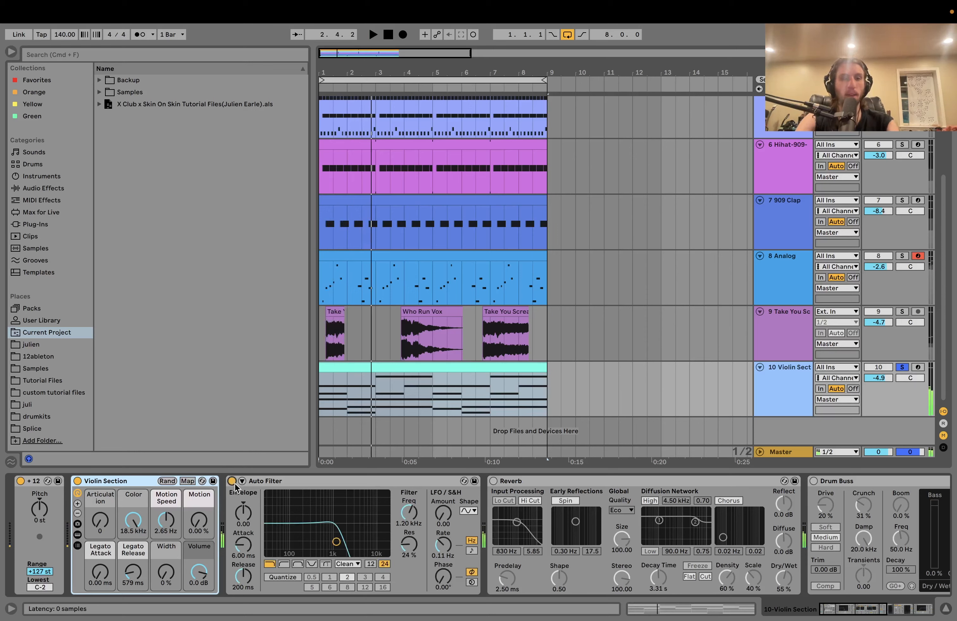
{"action": "key", "text": "space"}
{"action": "scroll", "coordinate": [236, 488], "scroll_direction": "right", "scroll_amount": 5}
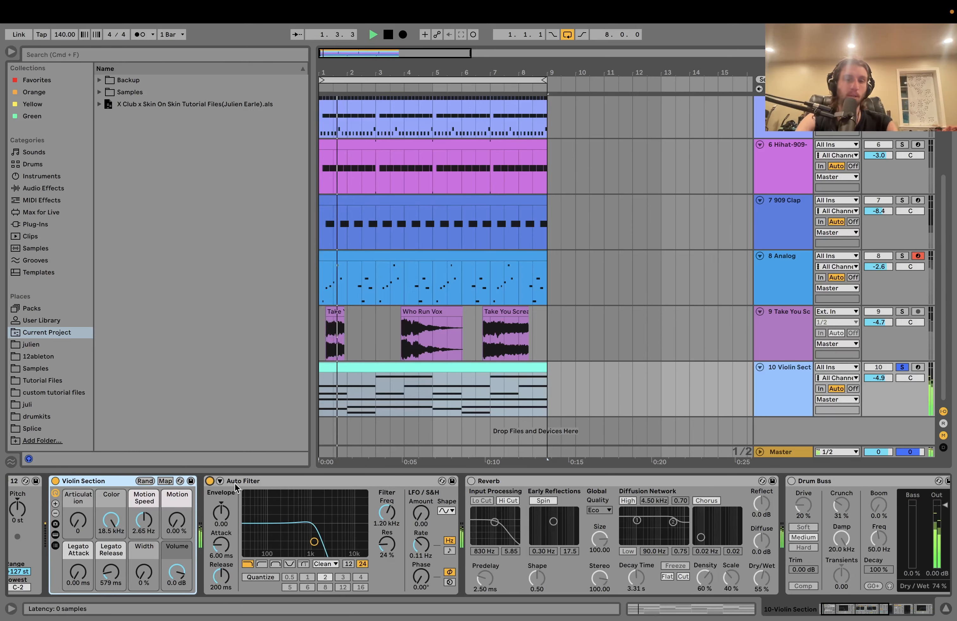
{"action": "scroll", "coordinate": [236, 488], "scroll_direction": "right", "scroll_amount": 2}
{"action": "key", "text": "space"}
- Enable the Reverb and then the Drum Buss on the Violin Section track, playing the violins after each change
{"action": "left_click", "coordinate": [371, 481]}
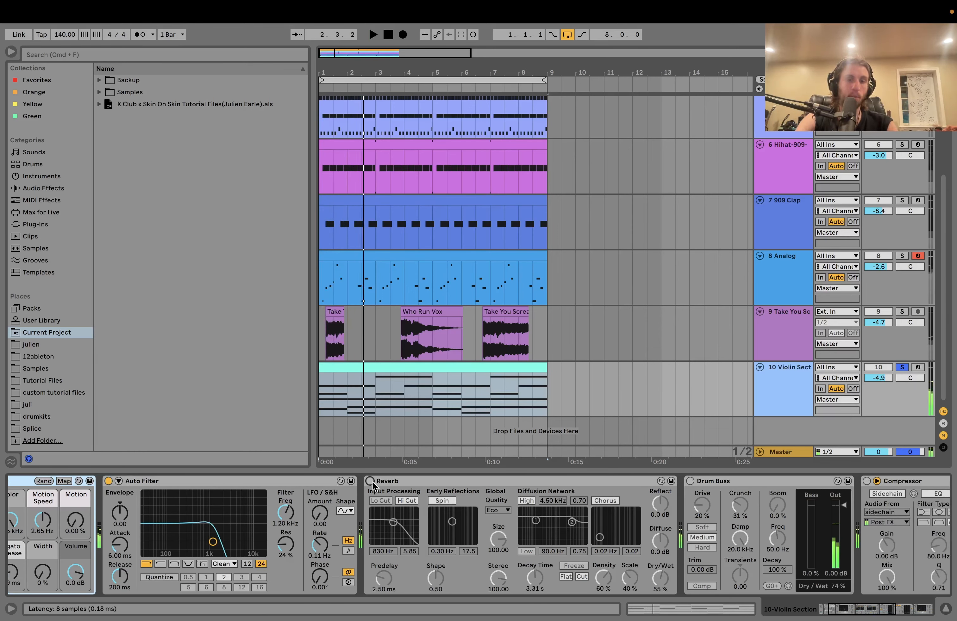
{"action": "key", "text": "space"}
{"action": "scroll", "coordinate": [343, 483], "scroll_direction": "right", "scroll_amount": 4}
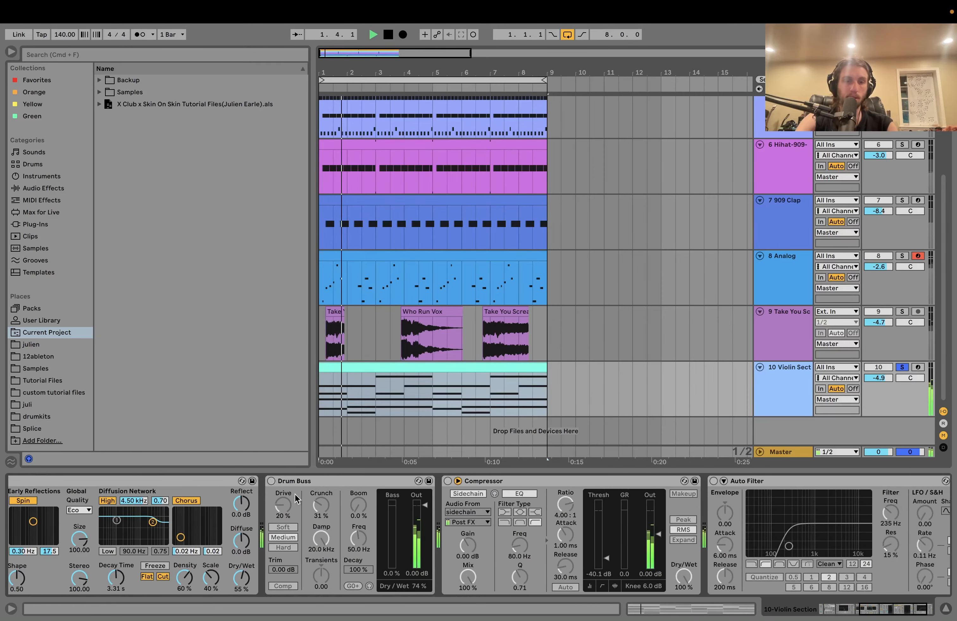
{"action": "left_click", "coordinate": [270, 481]}
{"action": "key", "text": "space"}
{"action": "key", "text": "space"}
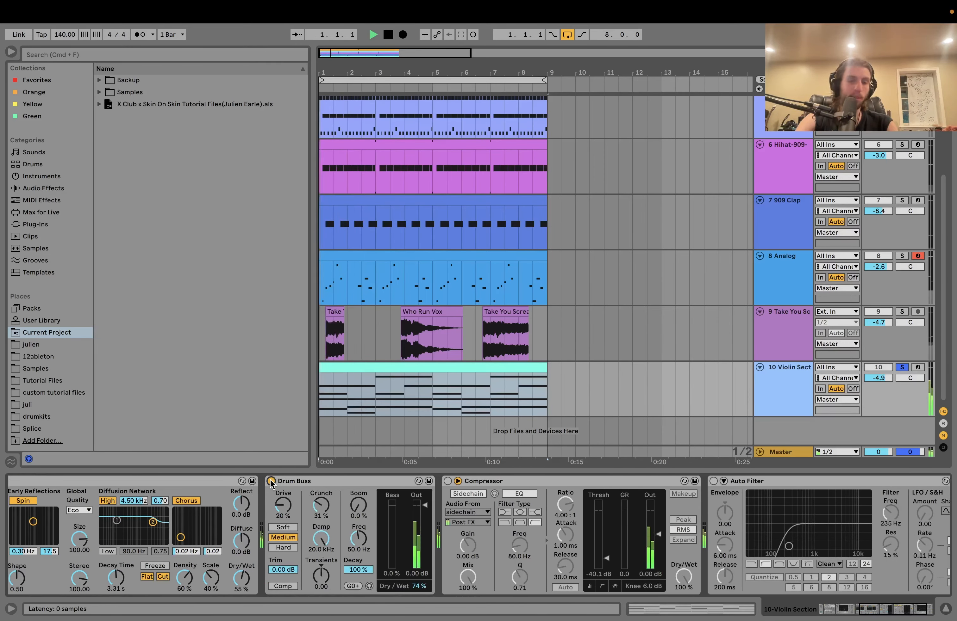
{"action": "scroll", "coordinate": [272, 484], "scroll_direction": "right", "scroll_amount": 2}
{"action": "scroll", "coordinate": [270, 484], "scroll_direction": "right", "scroll_amount": 2}
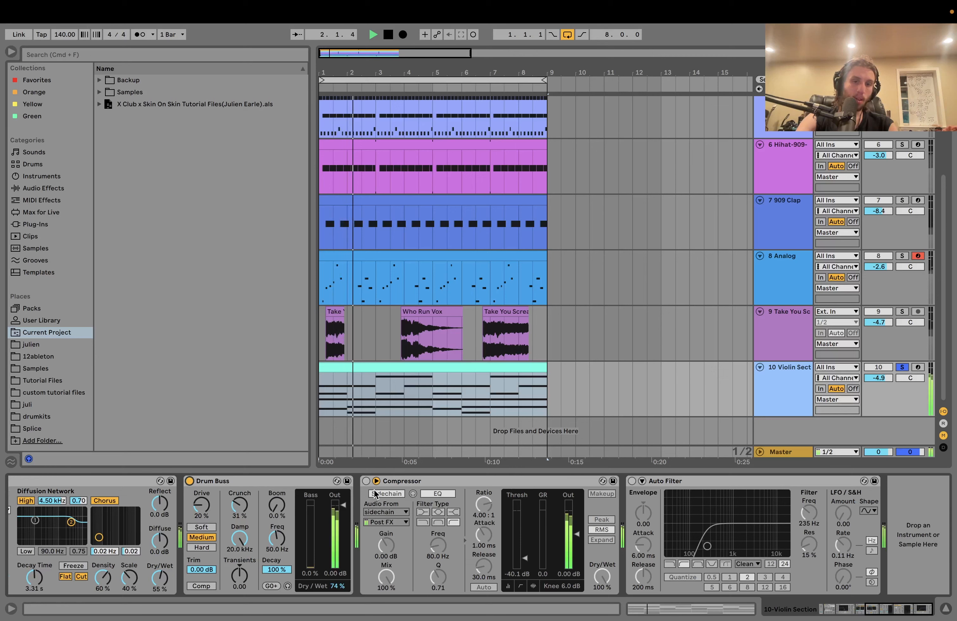
{"action": "key", "text": "space"}
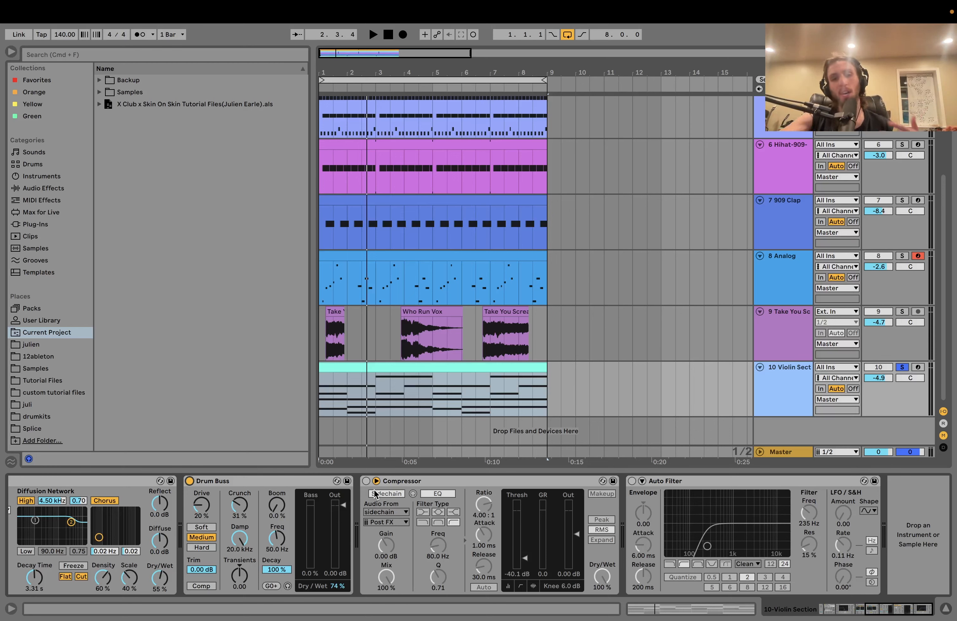
- Replay the violins from bar 1 with the first Auto Filter, Reverb, and Drum Buss engaged
{"action": "scroll", "coordinate": [374, 492], "scroll_direction": "left", "scroll_amount": 10}
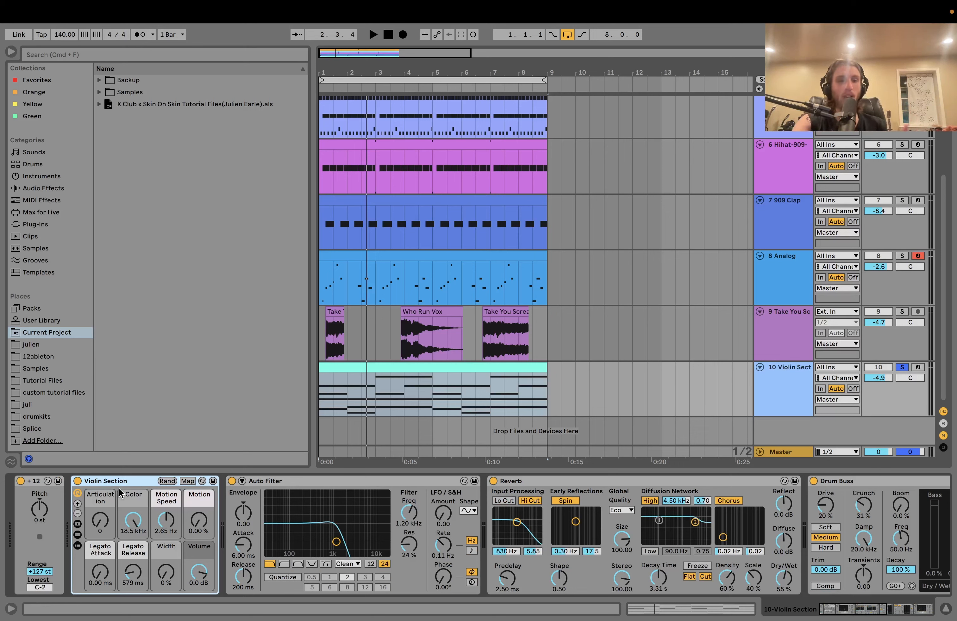
{"action": "key", "text": "space"}
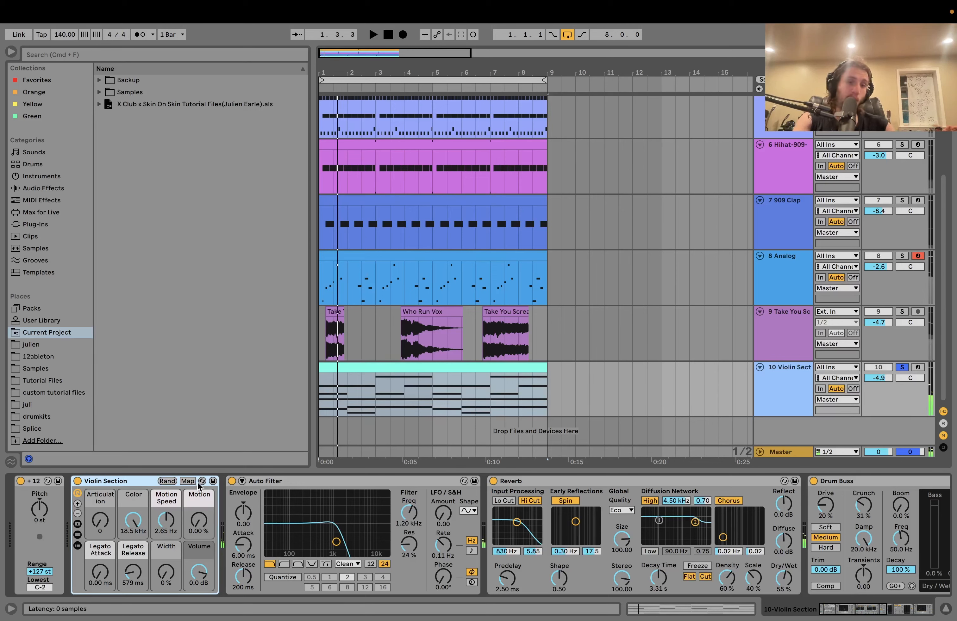
{"action": "key", "text": "space"}
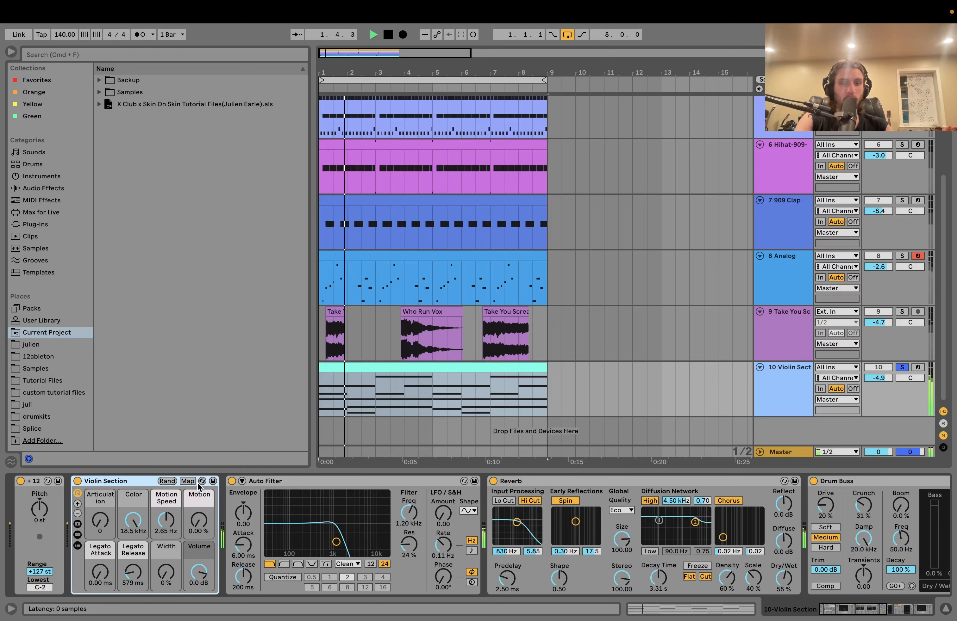
{"action": "key", "text": "space"}
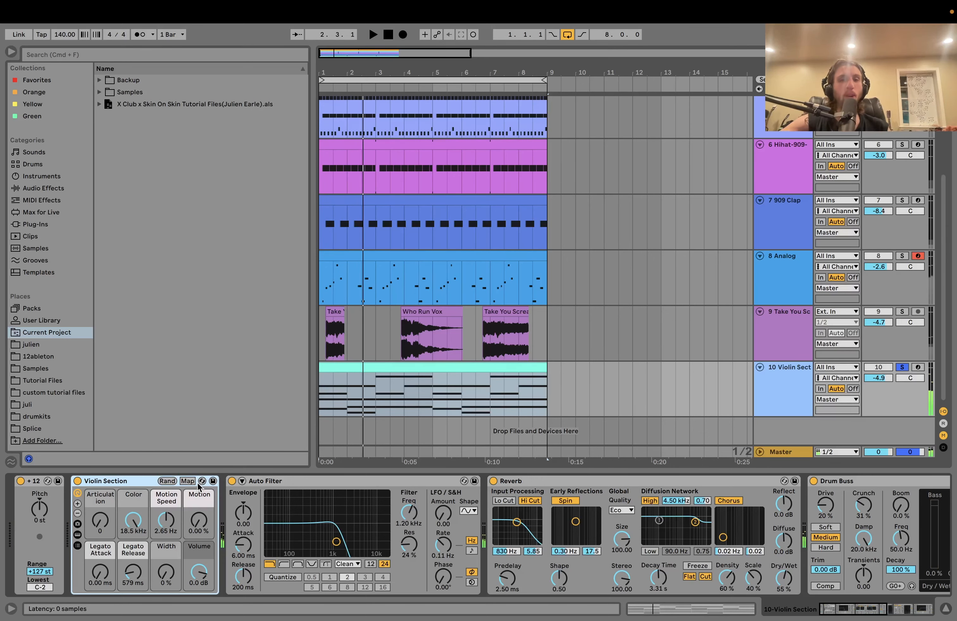
- Enable the sidechain Compressor and the 235 Hz Auto Filter on the Violin Section track, playing the violins after each
{"action": "scroll", "coordinate": [198, 487], "scroll_direction": "right", "scroll_amount": 3}
{"action": "scroll", "coordinate": [198, 486], "scroll_direction": "right", "scroll_amount": 15}
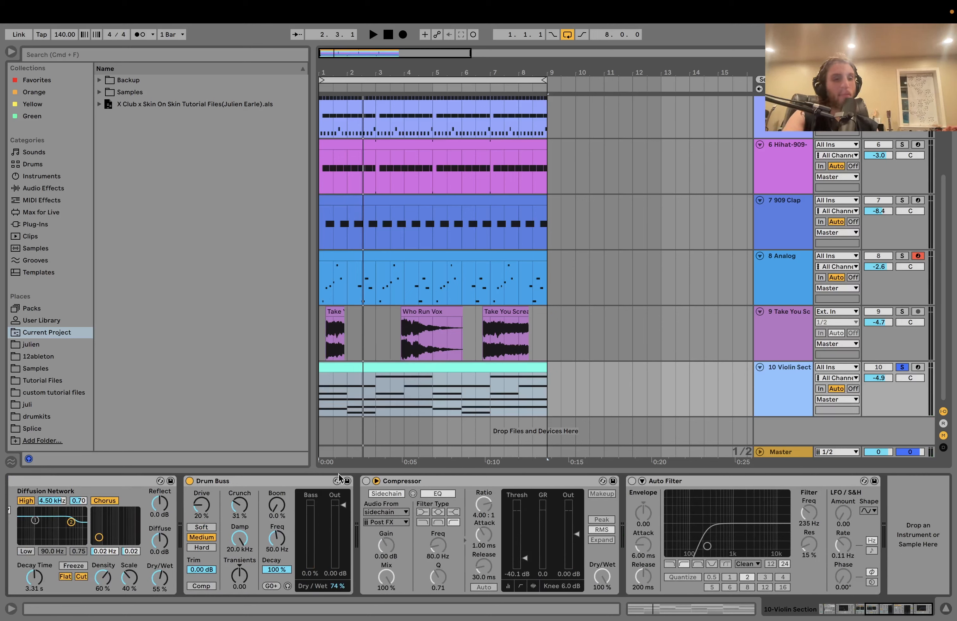
{"action": "left_click", "coordinate": [366, 481]}
{"action": "key", "text": "space"}
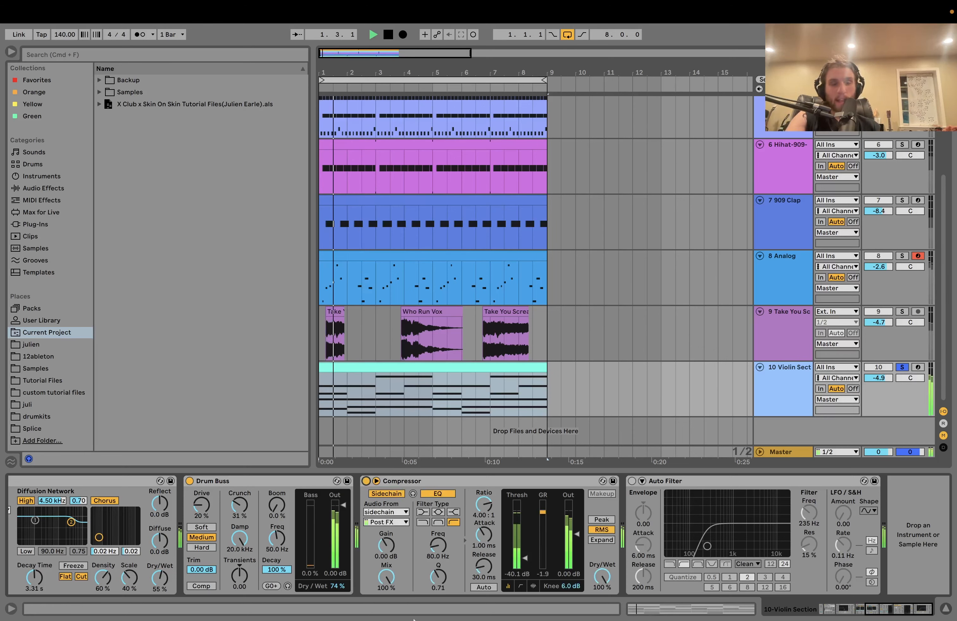
{"action": "key", "text": "space"}
{"action": "left_click", "coordinate": [632, 481]}
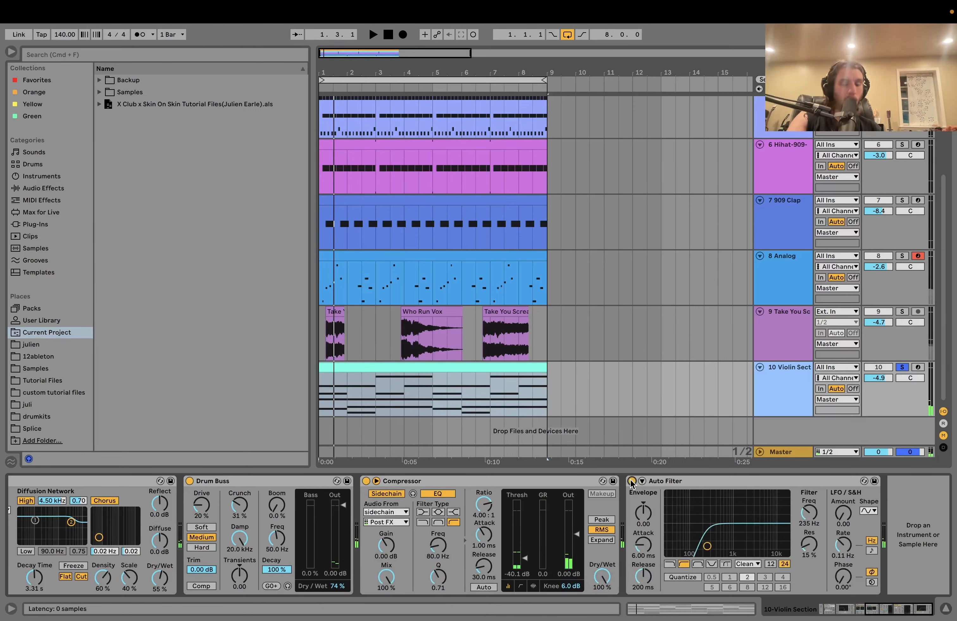
{"action": "key", "text": "space"}
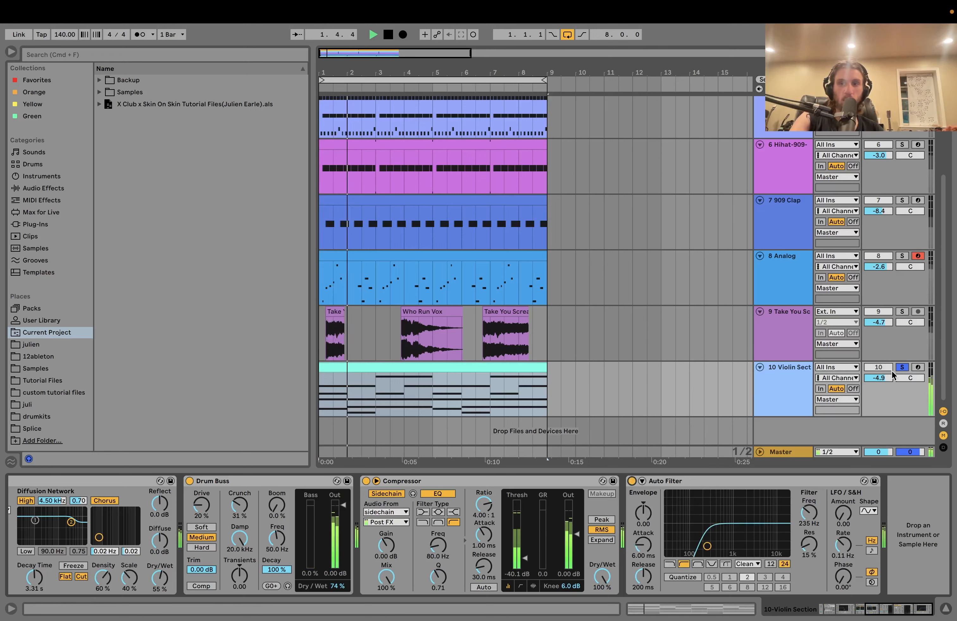
- Unsolo the Violin Section track and compare the full mix with its 235 Hz Auto Filter off and on
{"action": "key", "text": "space"}
{"action": "left_click", "coordinate": [902, 367]}
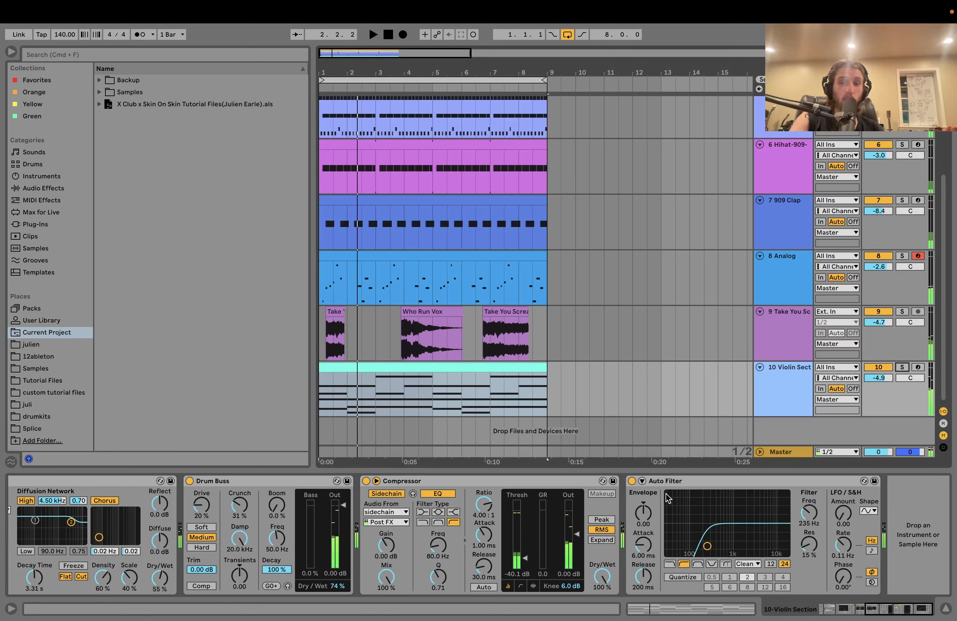
{"action": "left_click", "coordinate": [631, 481]}
{"action": "key", "text": "space"}
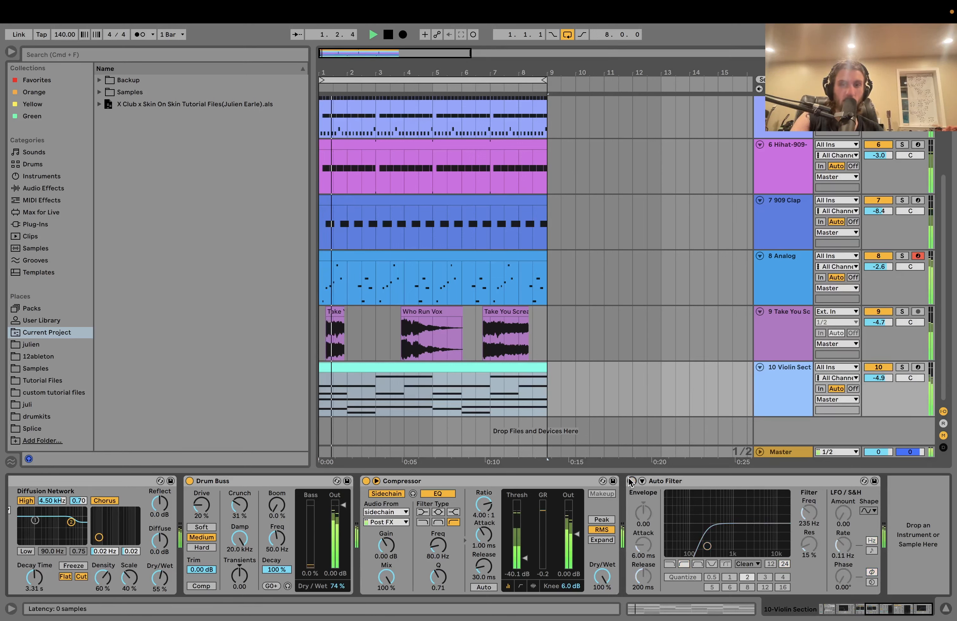
{"action": "key", "text": "space"}
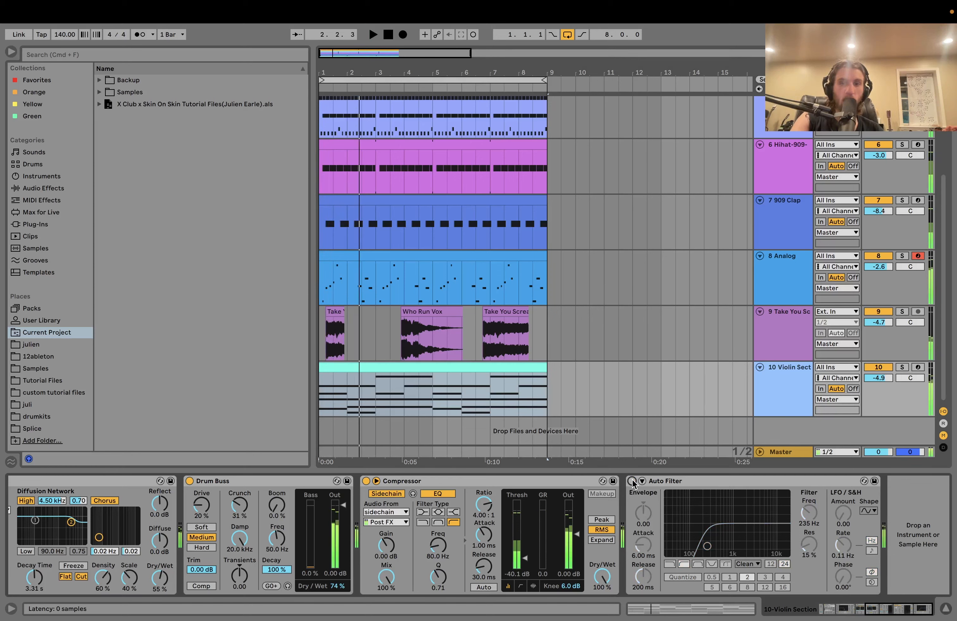
{"action": "left_click", "coordinate": [631, 481]}
{"action": "key", "text": "space"}
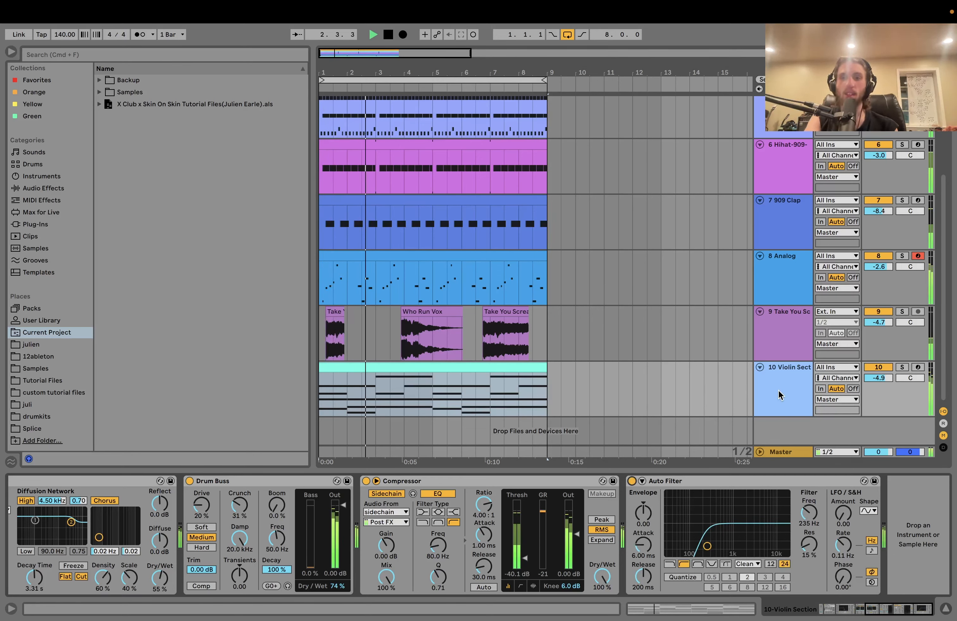
{"action": "key", "text": "space"}
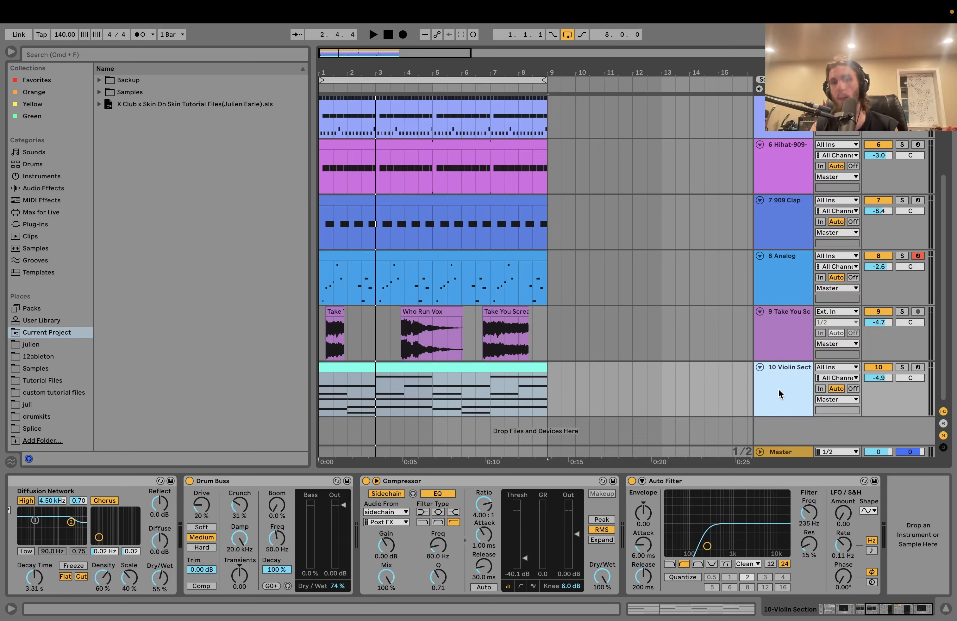
- Select all the tracks in the arrangement and collapse them to their minimum height
{"action": "scroll", "coordinate": [778, 389], "scroll_direction": "up", "scroll_amount": 5}
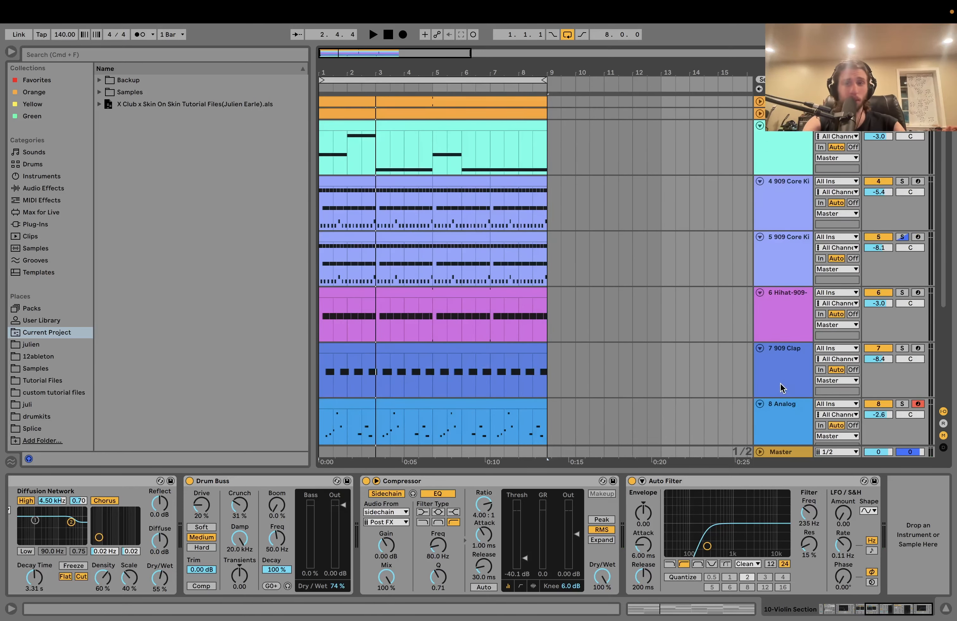
{"action": "left_click", "coordinate": [788, 295]}
{"action": "key", "text": "super+a"}
{"action": "key", "text": "u"}
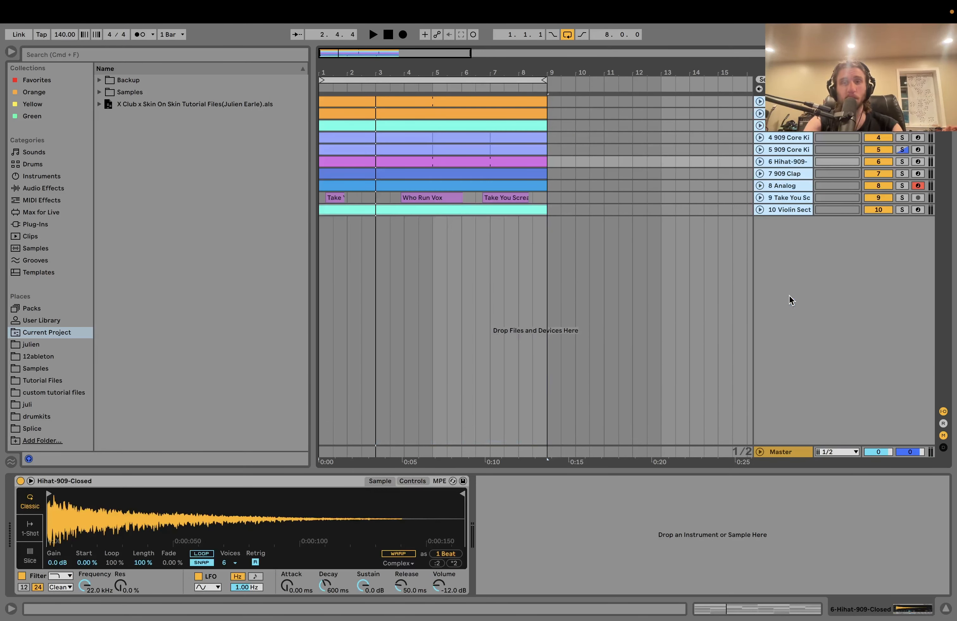
- Return the playhead to bar 1 and show the Analog track's devices
{"action": "left_click", "coordinate": [390, 35]}
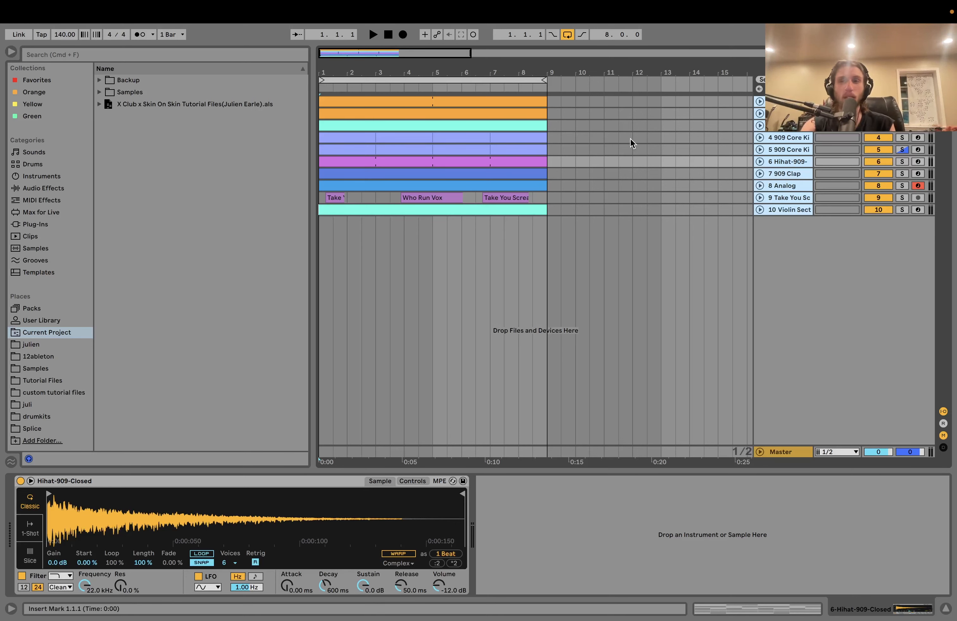
{"action": "left_click", "coordinate": [787, 188]}
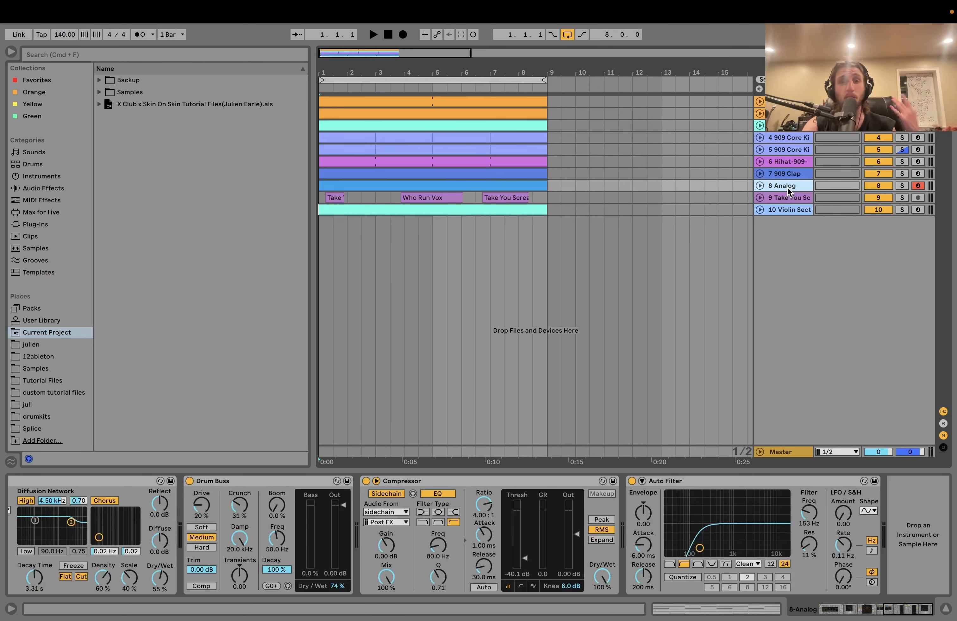